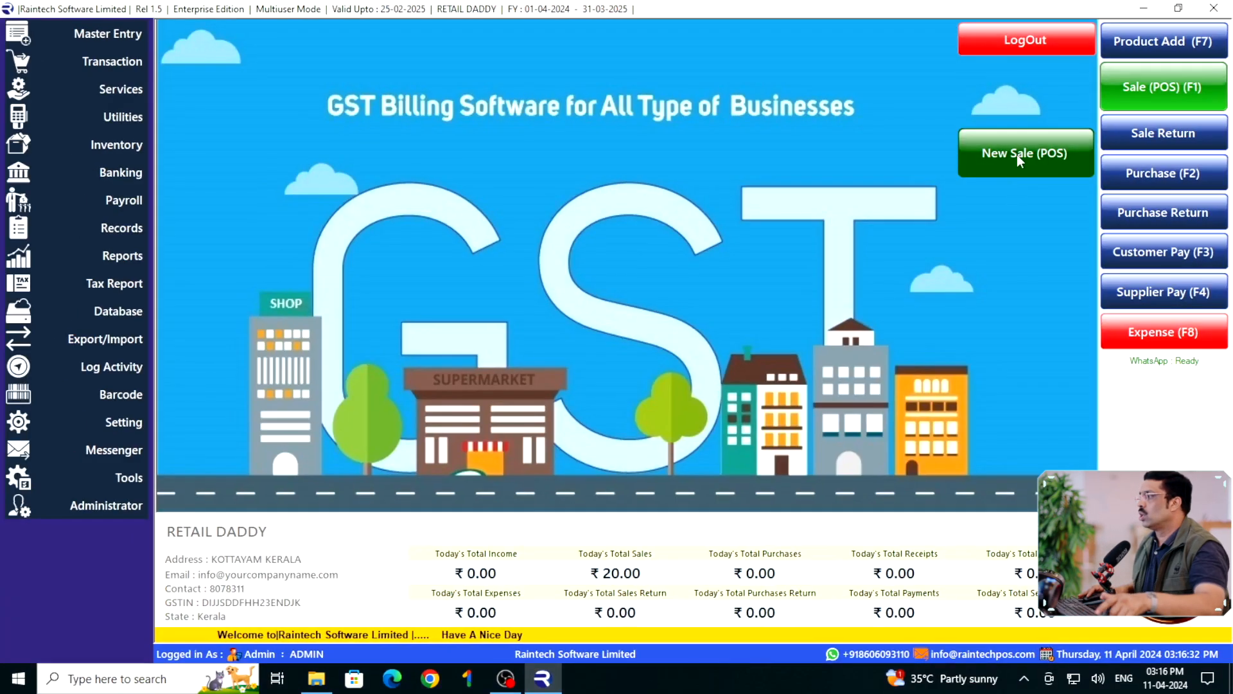
# Start a New Sale (POS) and add AK Rawabi Kiwi Lime 500ML, AK Rawabi Lemonade Juce and Al Marai Laban 360ML from Beverages
pyautogui.click(1079, 176)
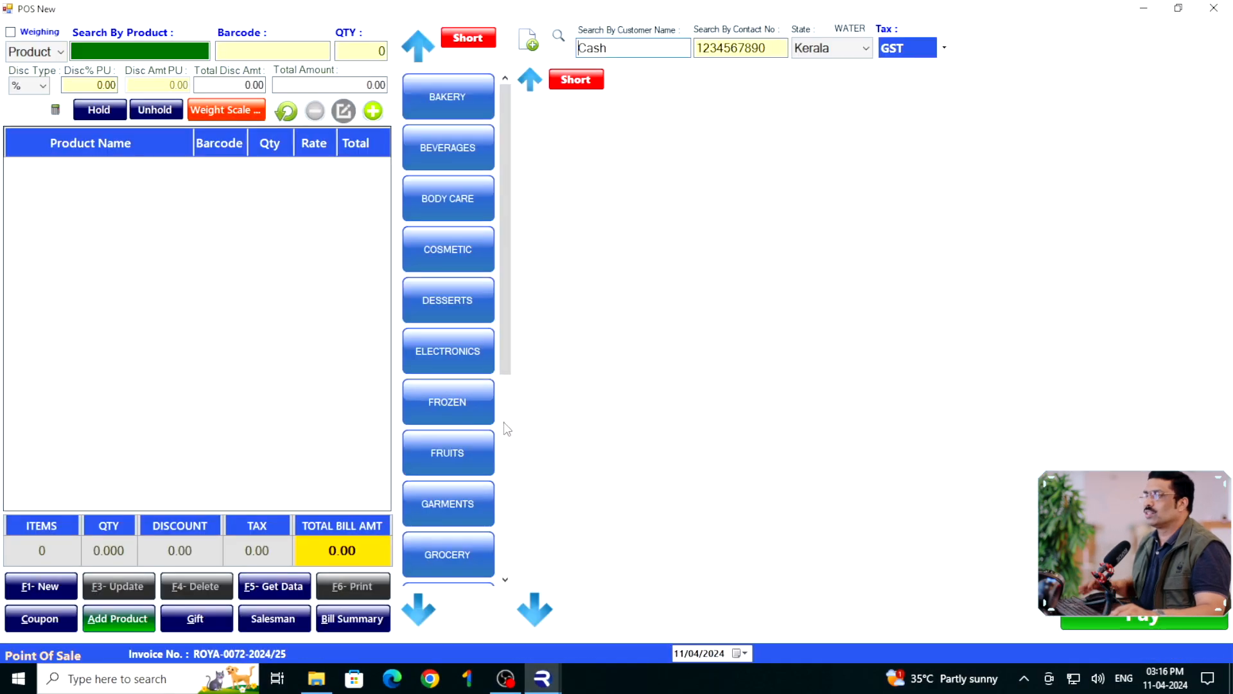
pyautogui.click(447, 96)
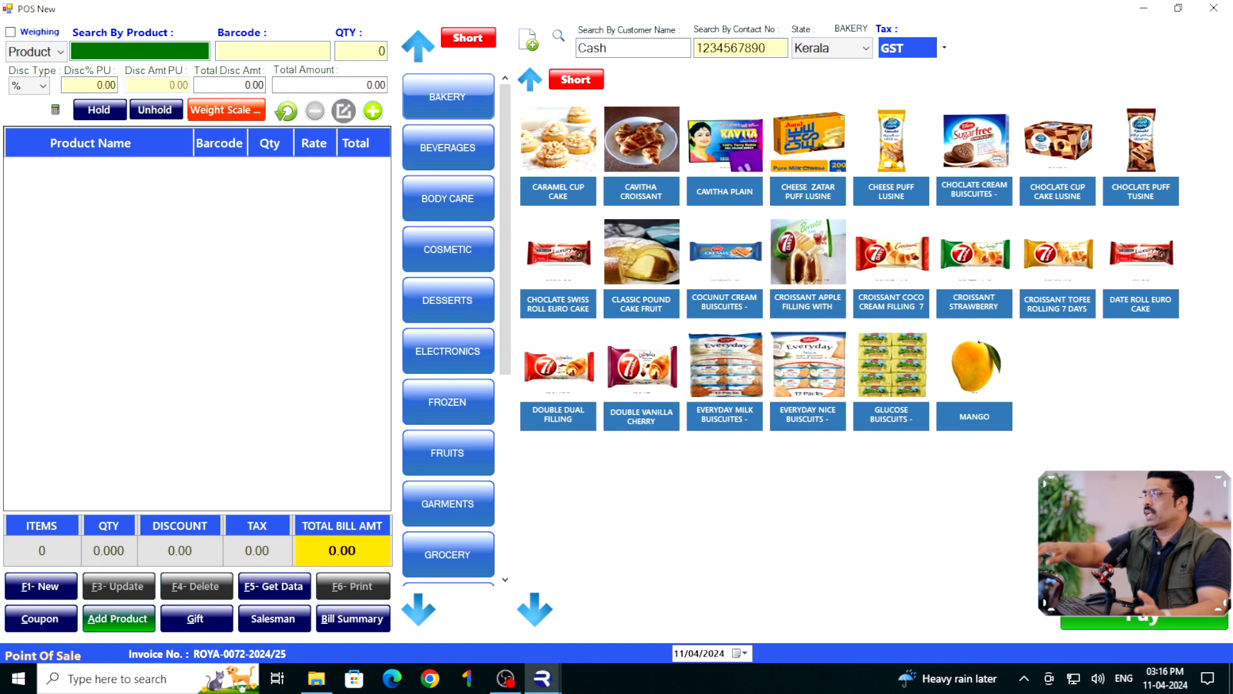
pyautogui.click(448, 148)
pyautogui.click(557, 154)
pyautogui.click(641, 155)
pyautogui.click(724, 155)
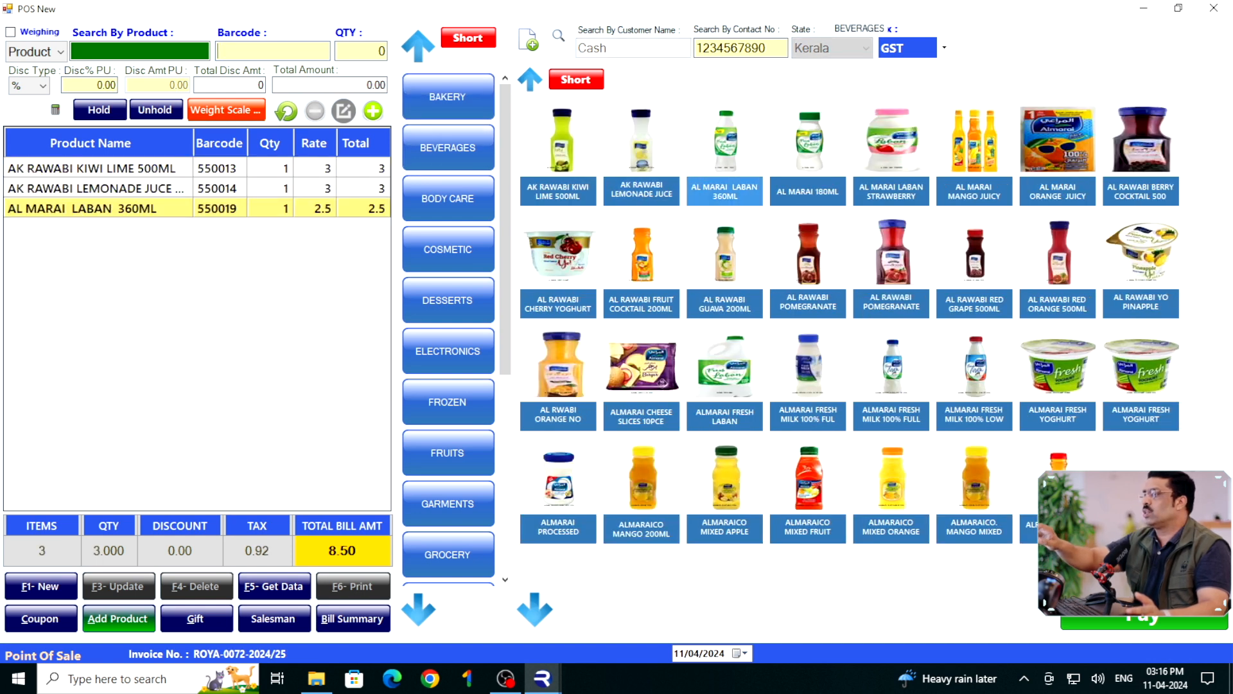
# Add Al Marai Laban Strawberry, Al Rawabi Pomegranate, Almarai Fresh Laban and Almarai Cheese Slices 10PCE to the bill and complete its payment
pyautogui.click(892, 154)
pyautogui.click(808, 270)
pyautogui.click(725, 379)
pyautogui.click(641, 379)
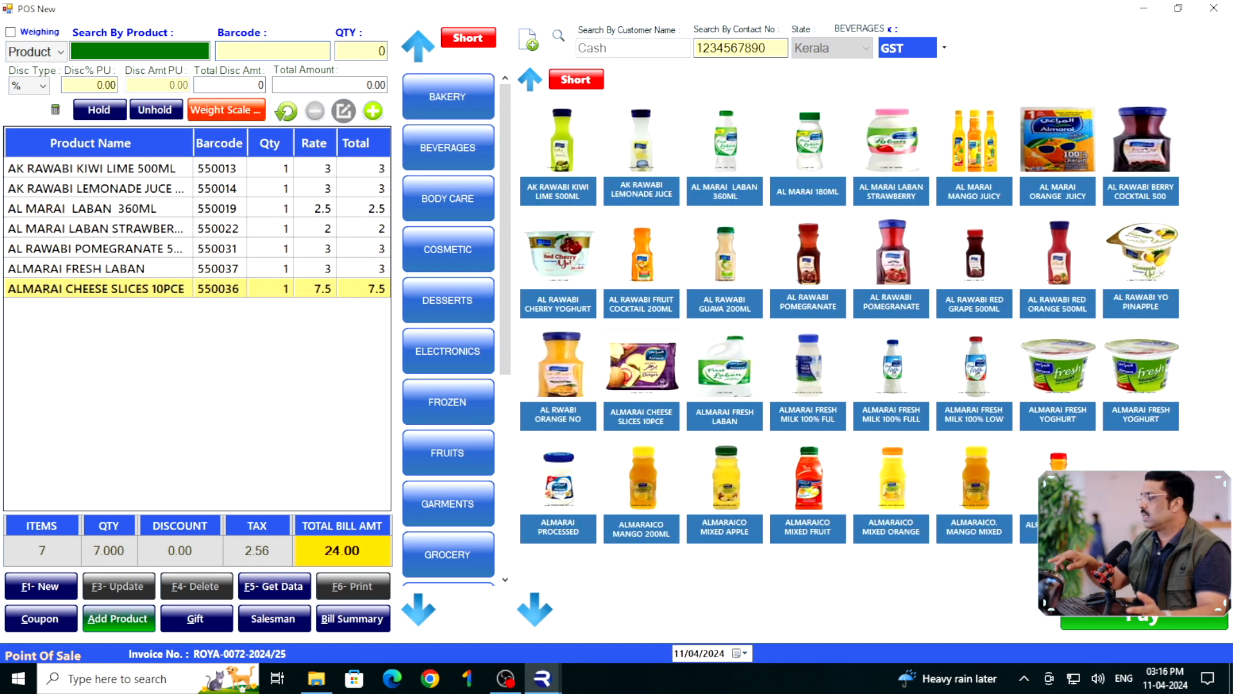
pyautogui.click(1144, 616)
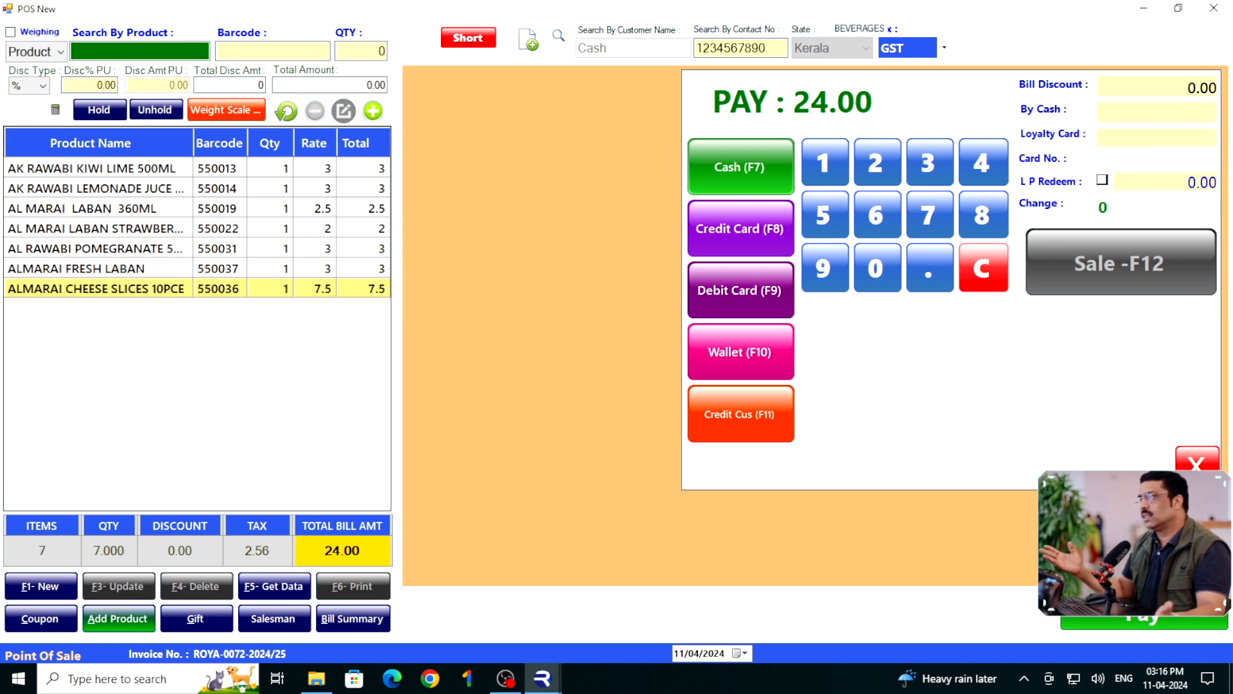
pyautogui.press('Return')
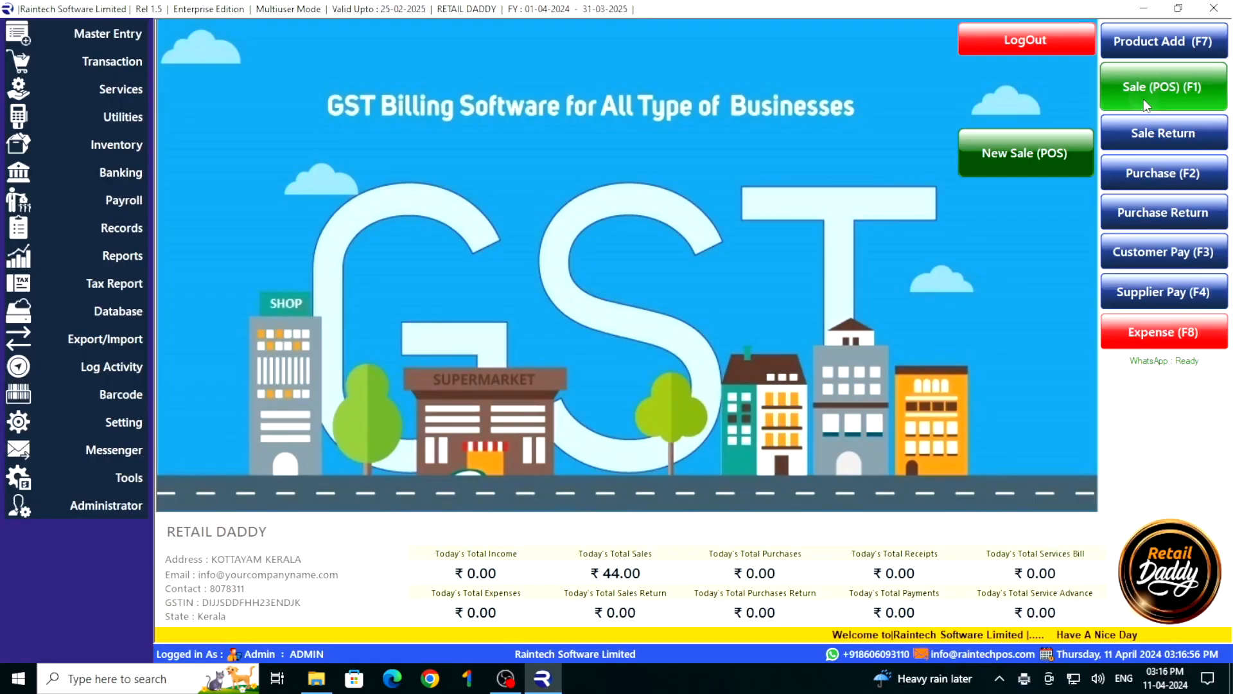
# Open the standard Sale (POS) screen and add one DATE ROLL EURO CAKE to the bill
pyautogui.click(1144, 99)
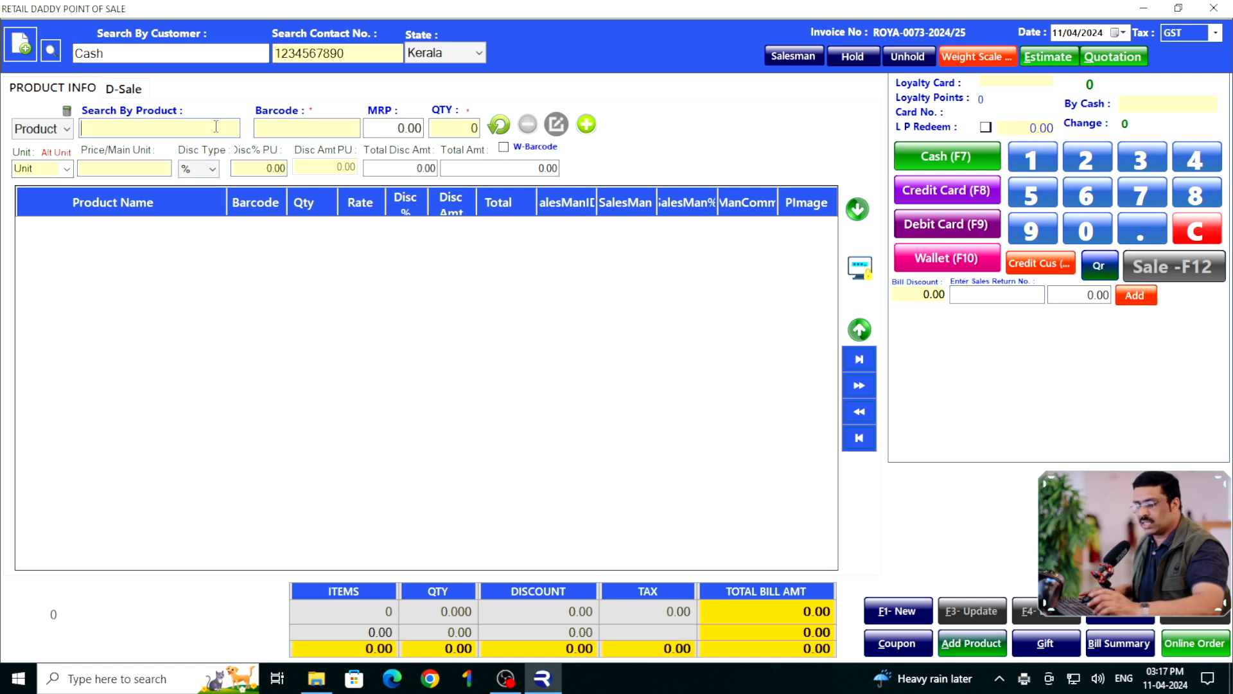
pyautogui.write('s')
pyautogui.press('BackSpace')
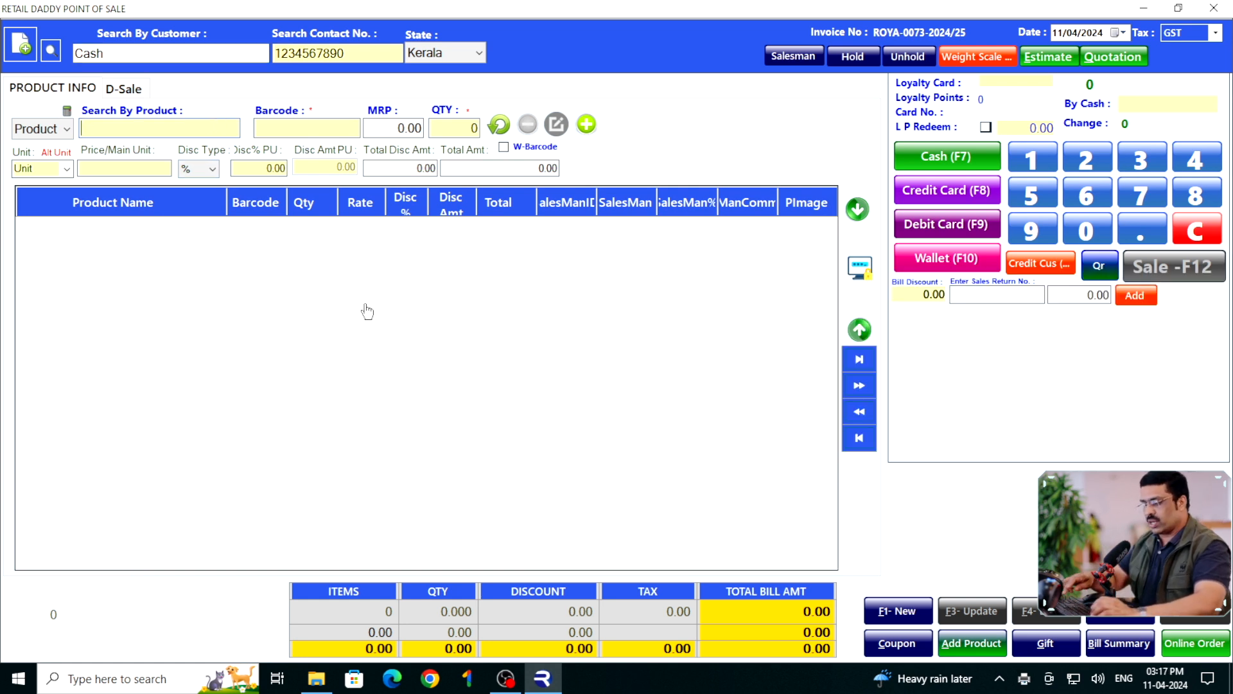
pyautogui.write('d')
pyautogui.click(356, 403)
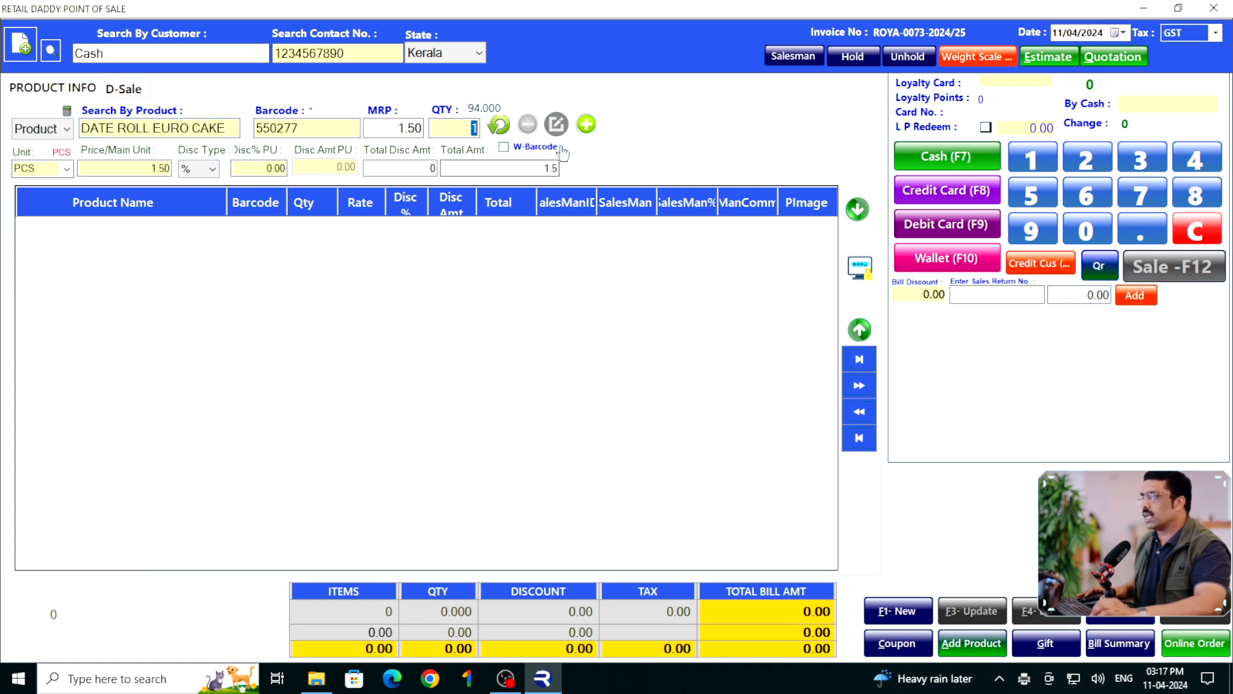
pyautogui.click(587, 124)
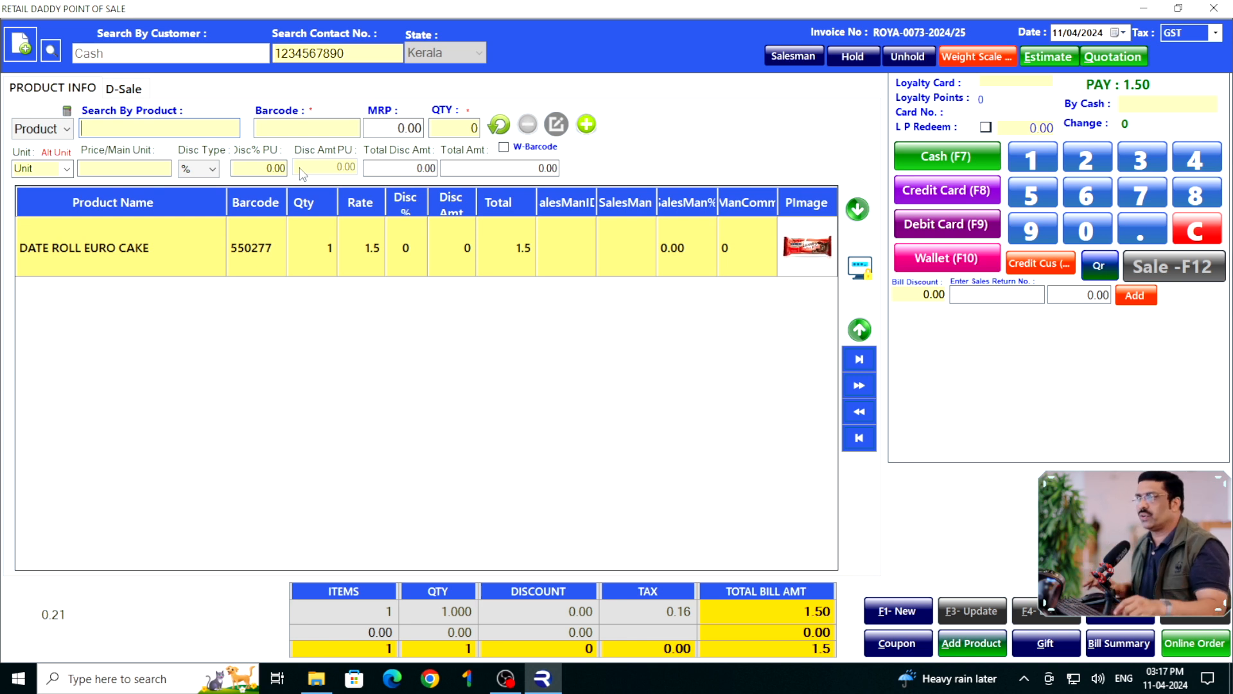
# Add a D-Sale item named mouse with quantity 10 and rate 250
pyautogui.click(124, 89)
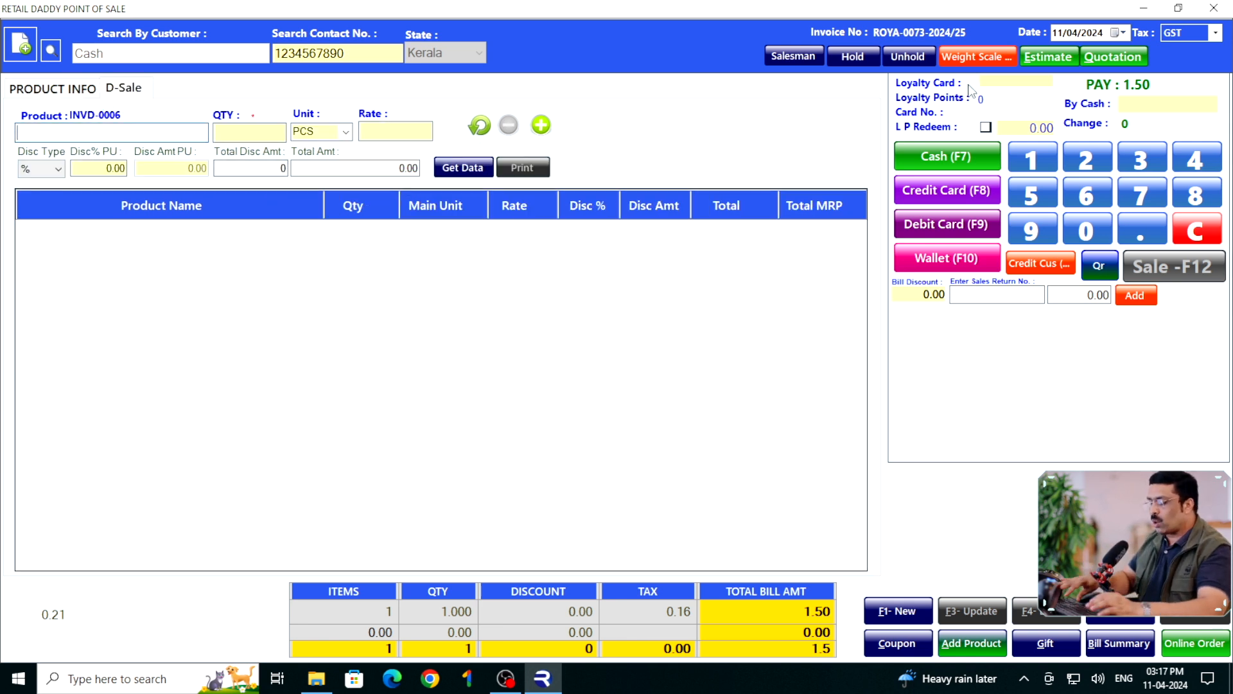
pyautogui.write('mouse')
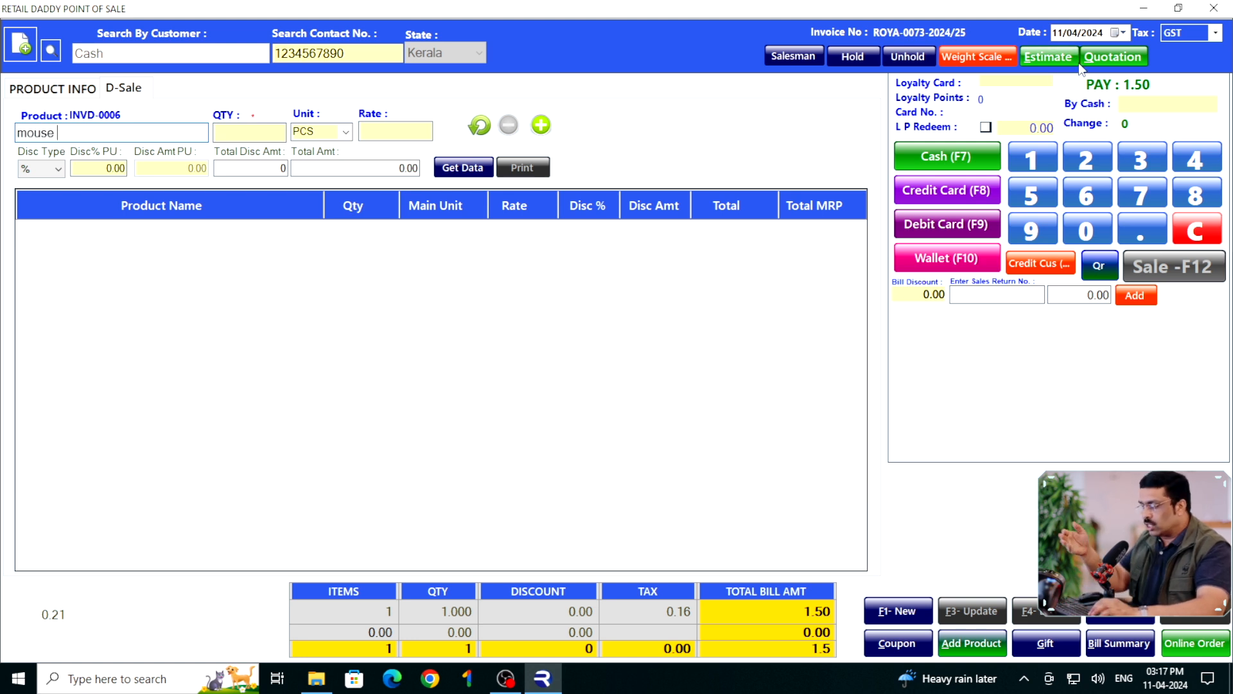
pyautogui.press('Return')
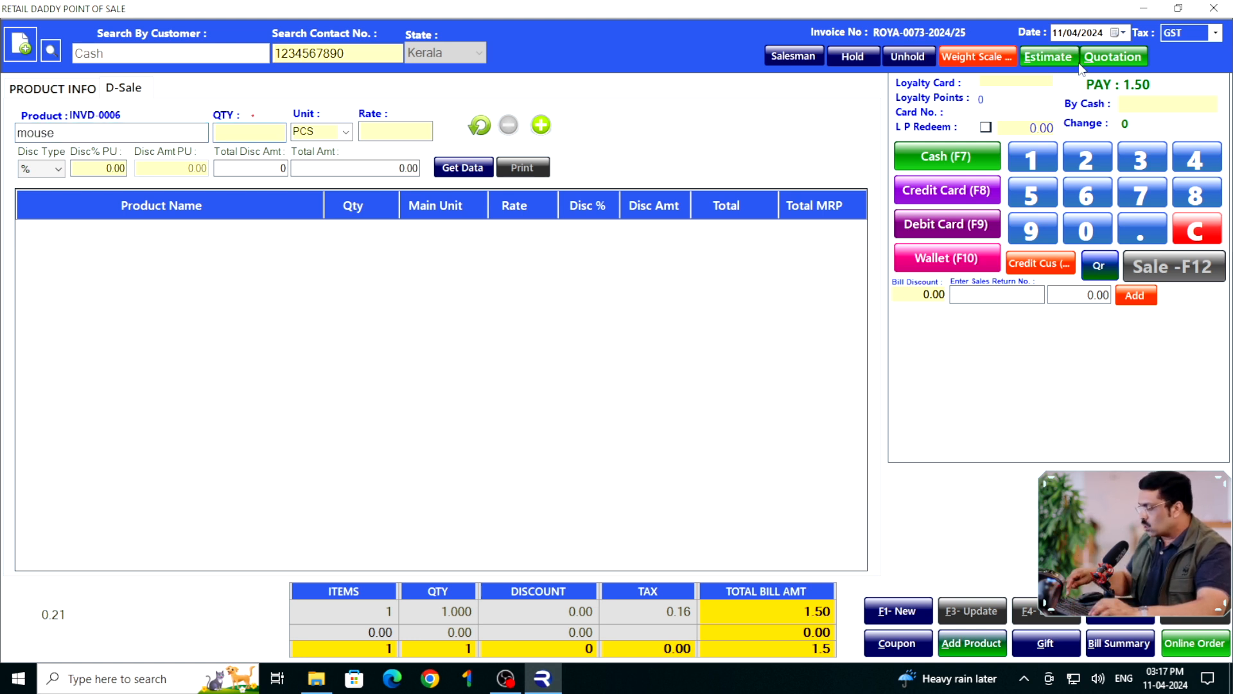
pyautogui.write('10')
pyautogui.press('Return')
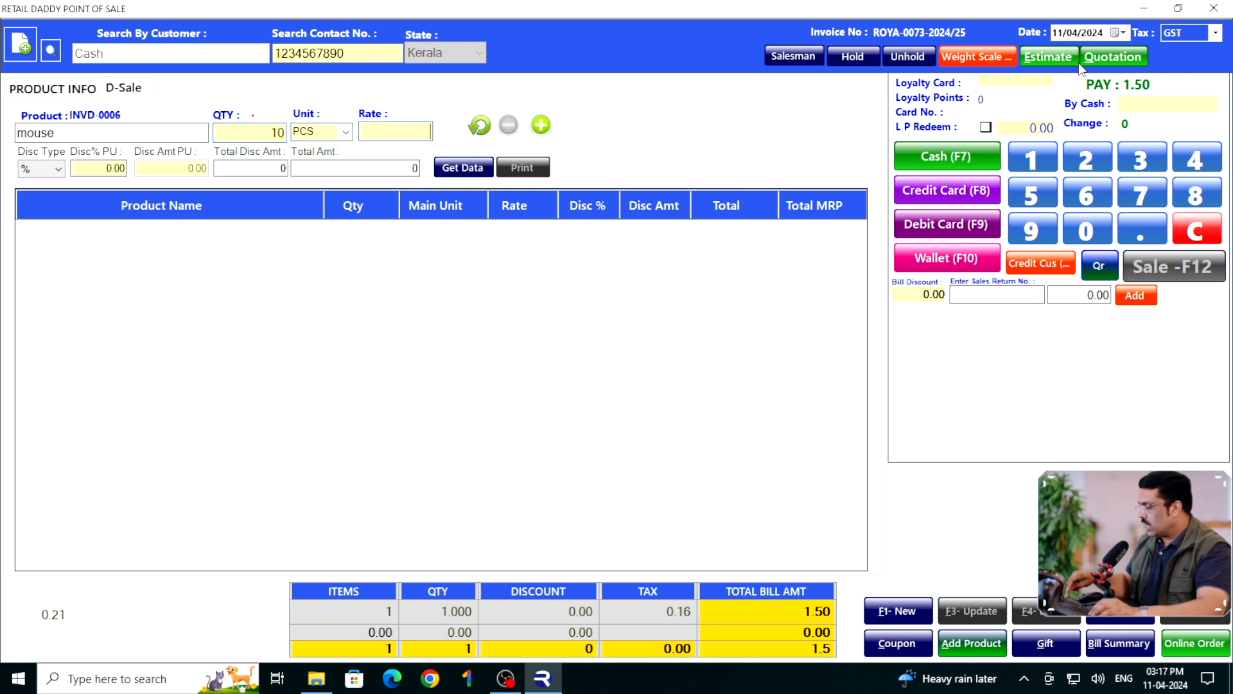
pyautogui.write('250')
pyautogui.press('Return')
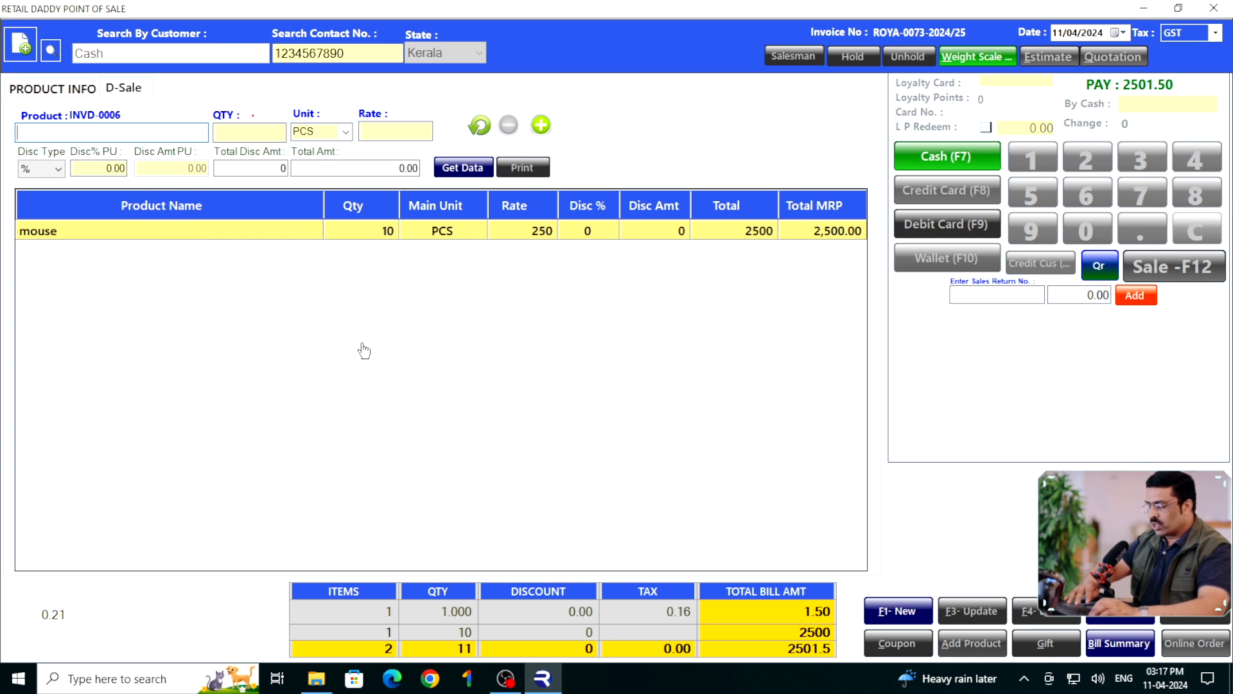
# Add a second D-Sale item named kyboard with quantity 2 and rate 250
pyautogui.write('kybo')
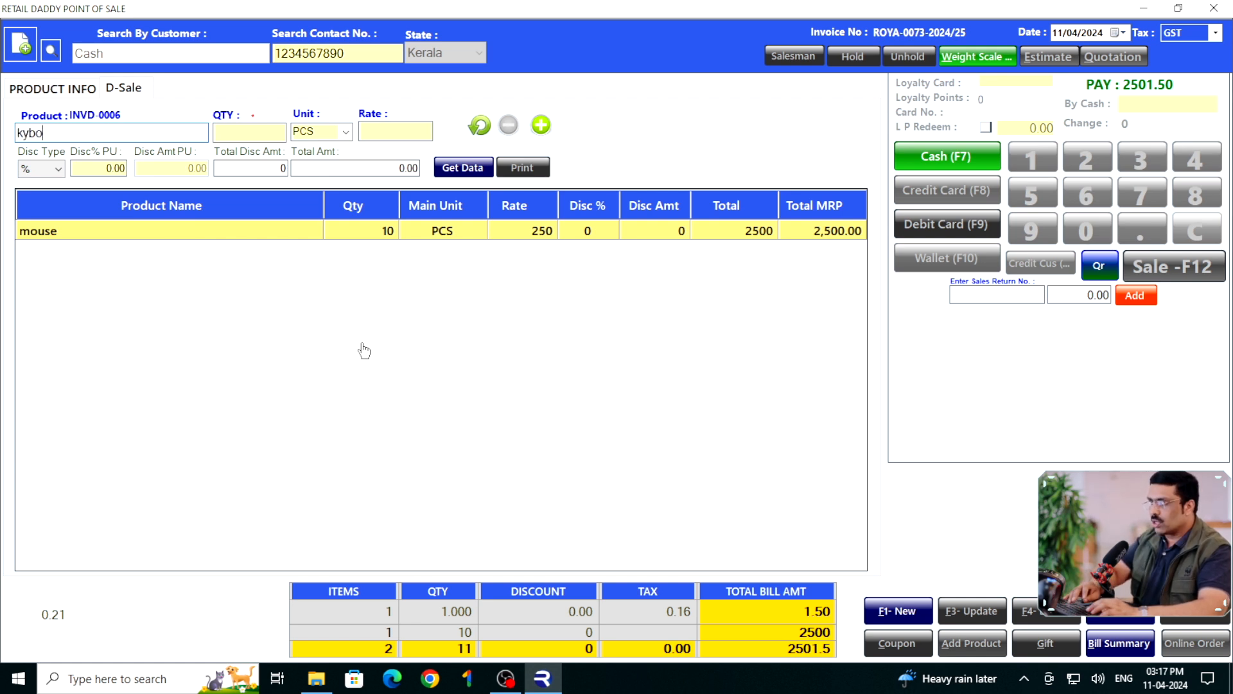
pyautogui.write('ard')
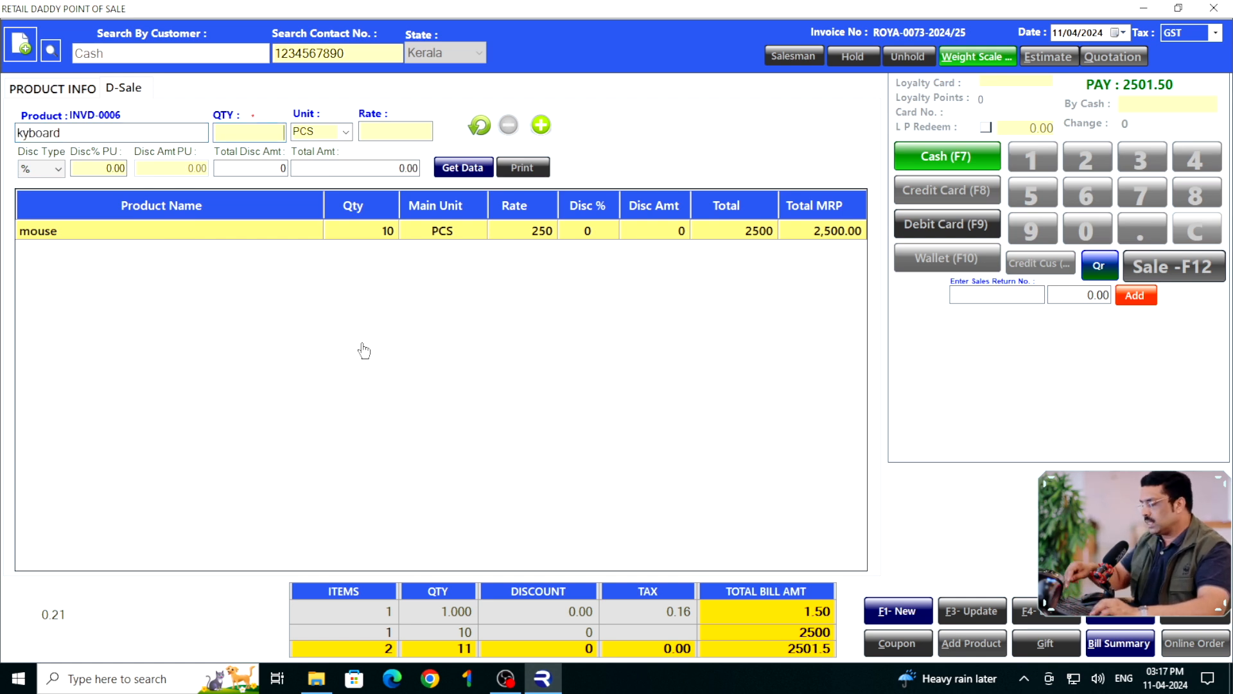
pyautogui.write('2')
pyautogui.press('Return')
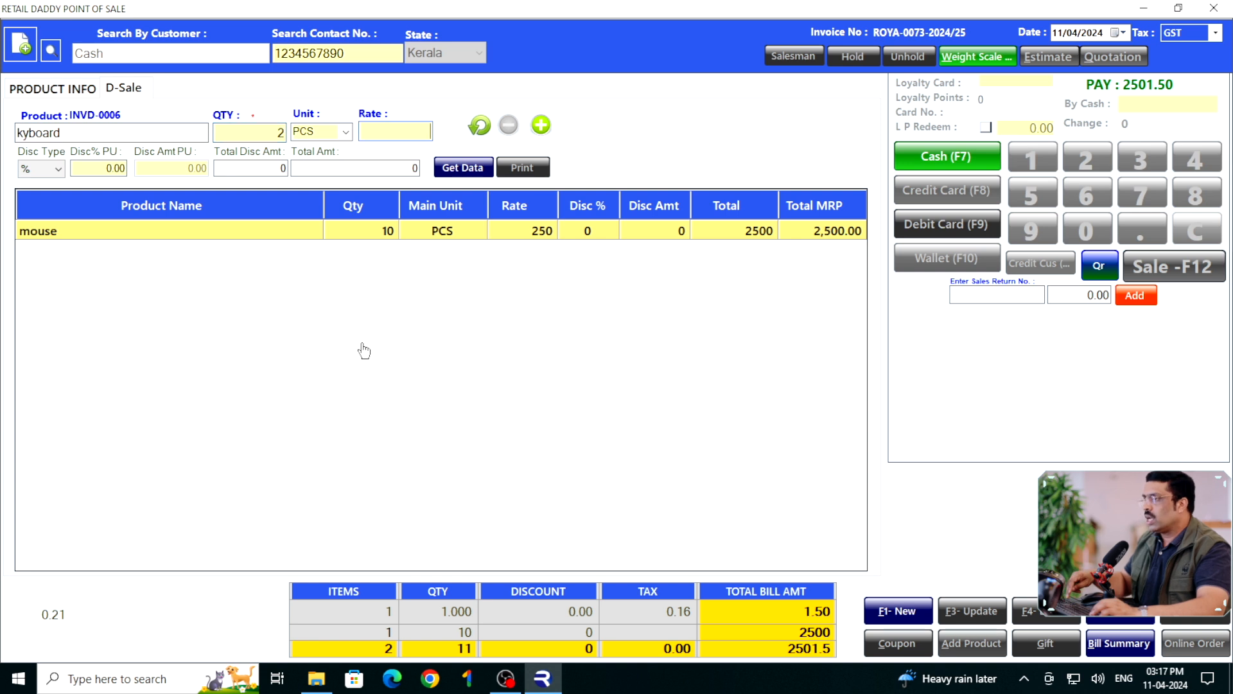
pyautogui.write('250')
pyautogui.press('Return')
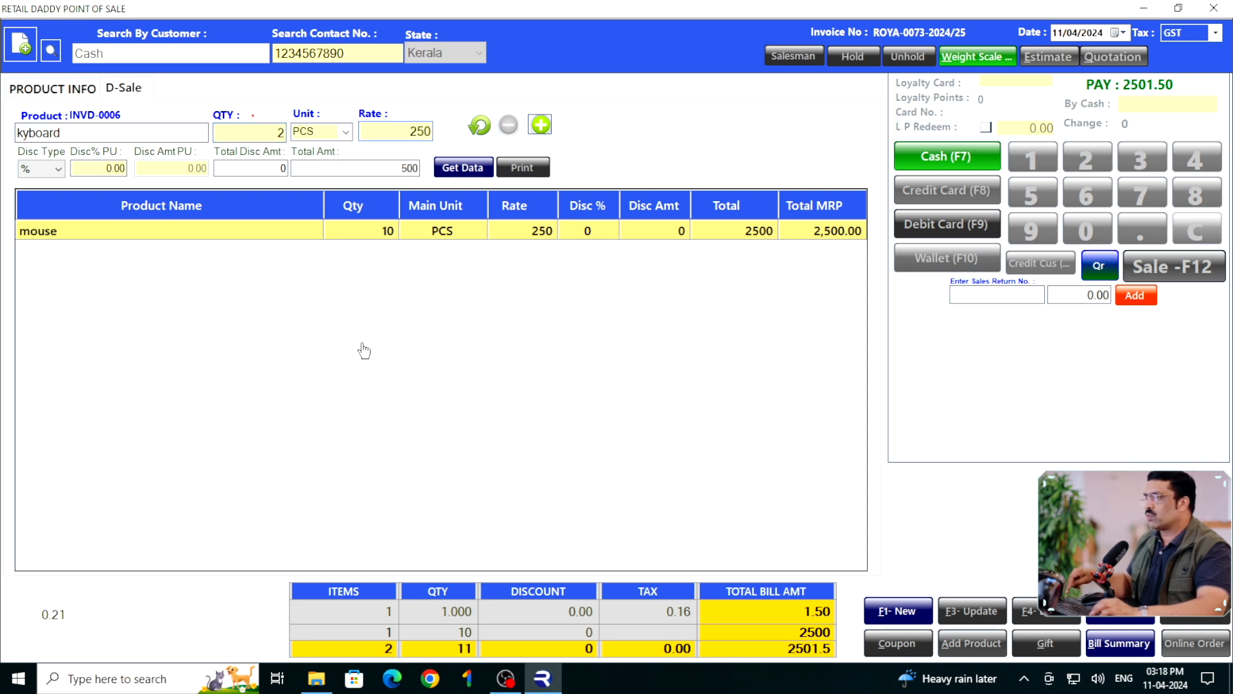
pyautogui.press('Return')
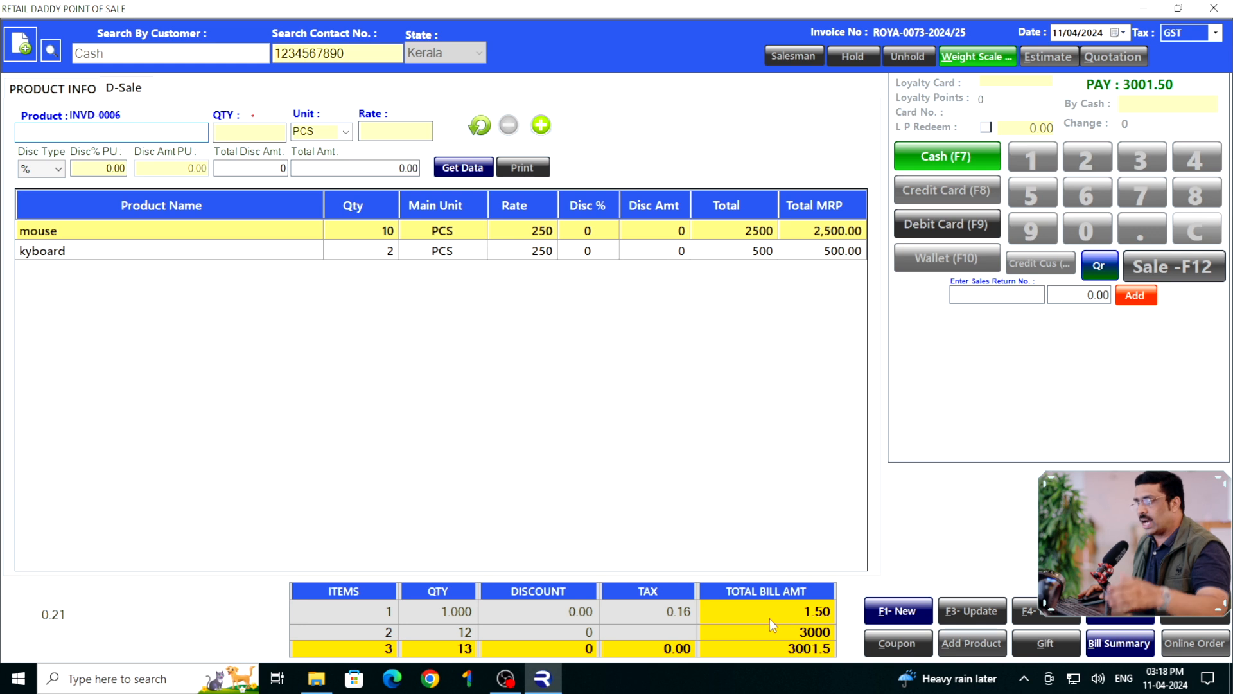
# Remove DATE ROLL EURO CAKE from the regular product list of the bill
pyautogui.click(84, 89)
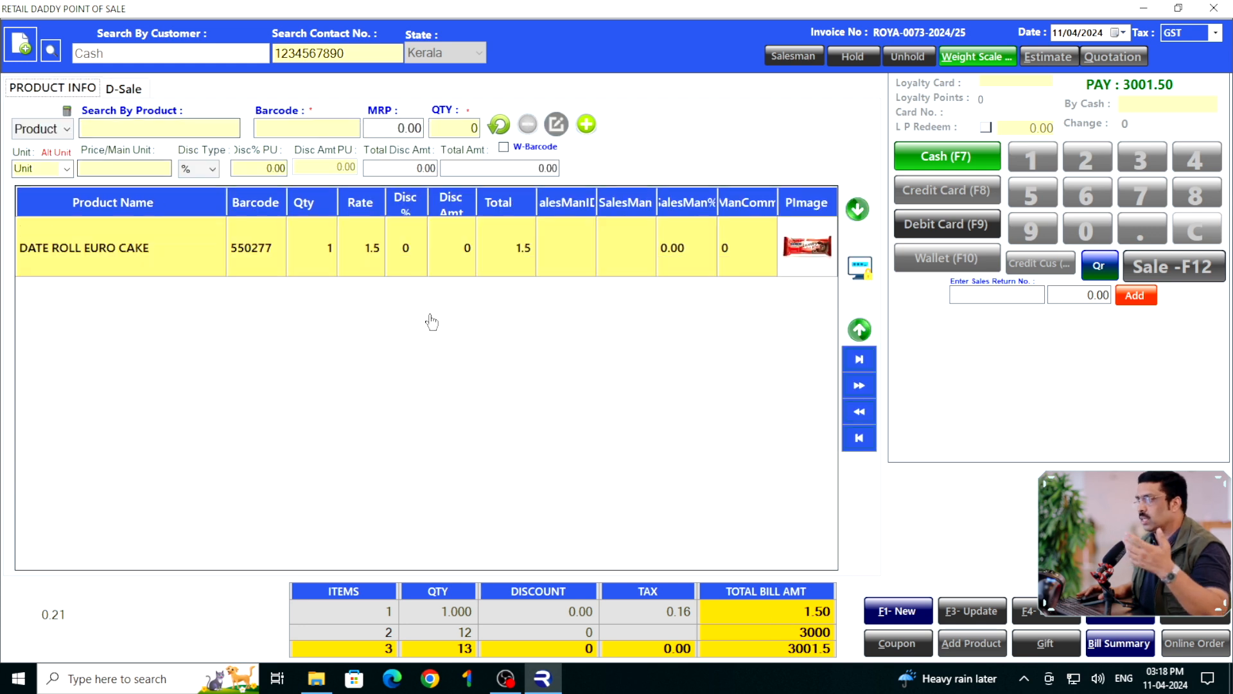
pyautogui.click(686, 265)
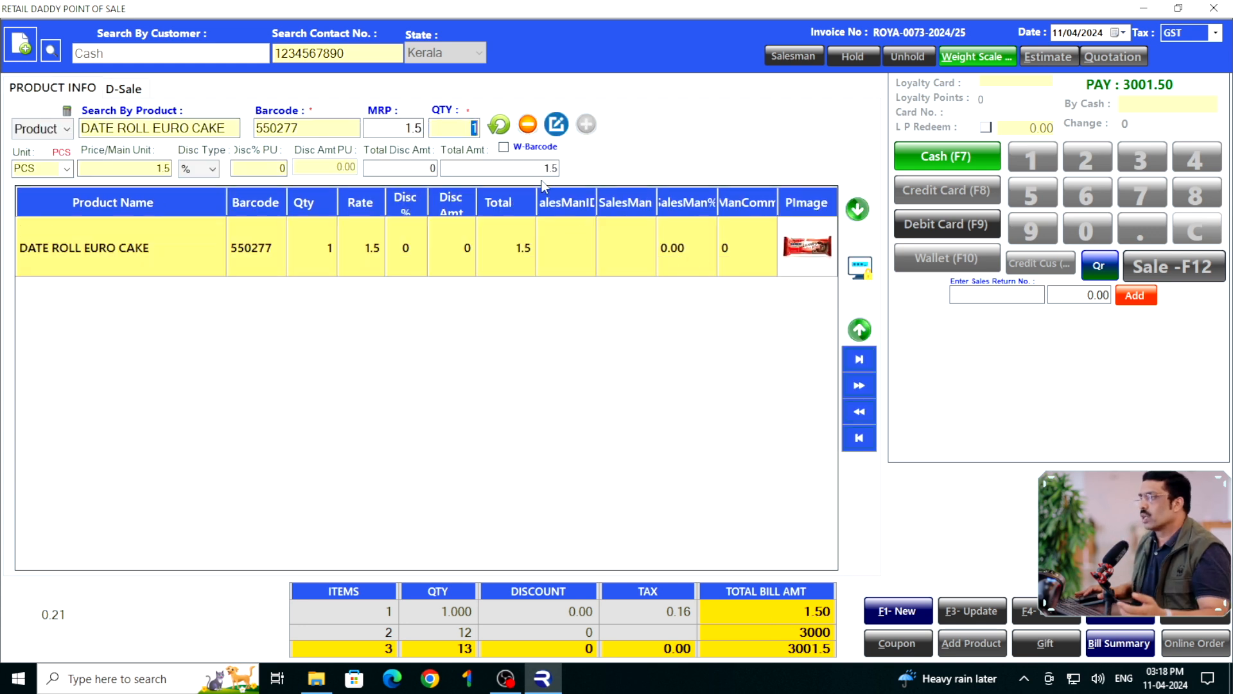
pyautogui.click(528, 125)
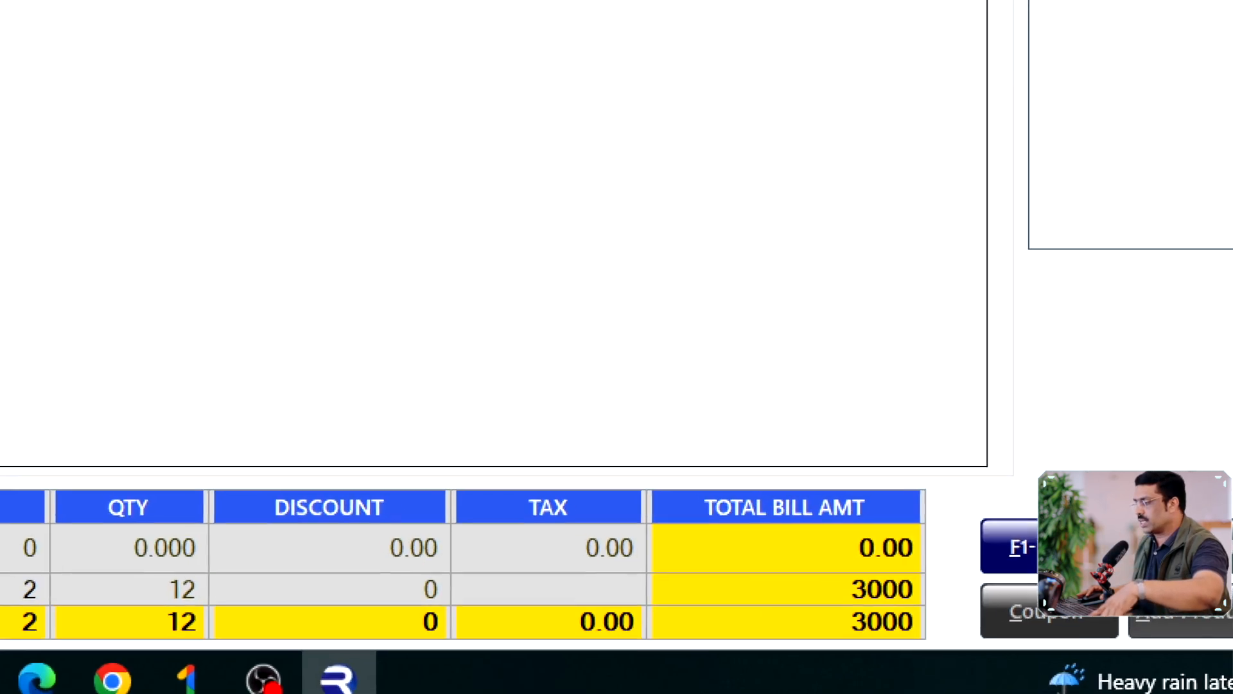
# Generate the estimate for the mouse and kyboard D-Sale items and close its print preview
pyautogui.moveTo(830, 530); pyautogui.dragTo(929, 652)
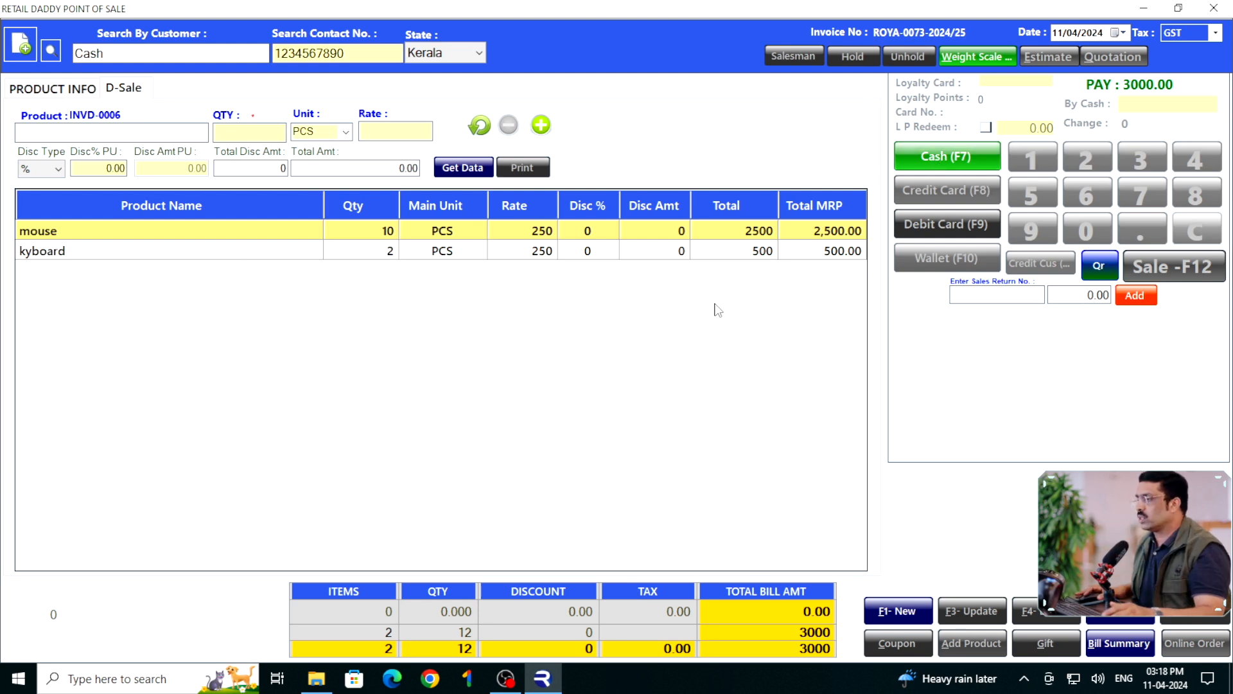
pyautogui.hotkey('alt', 'e')
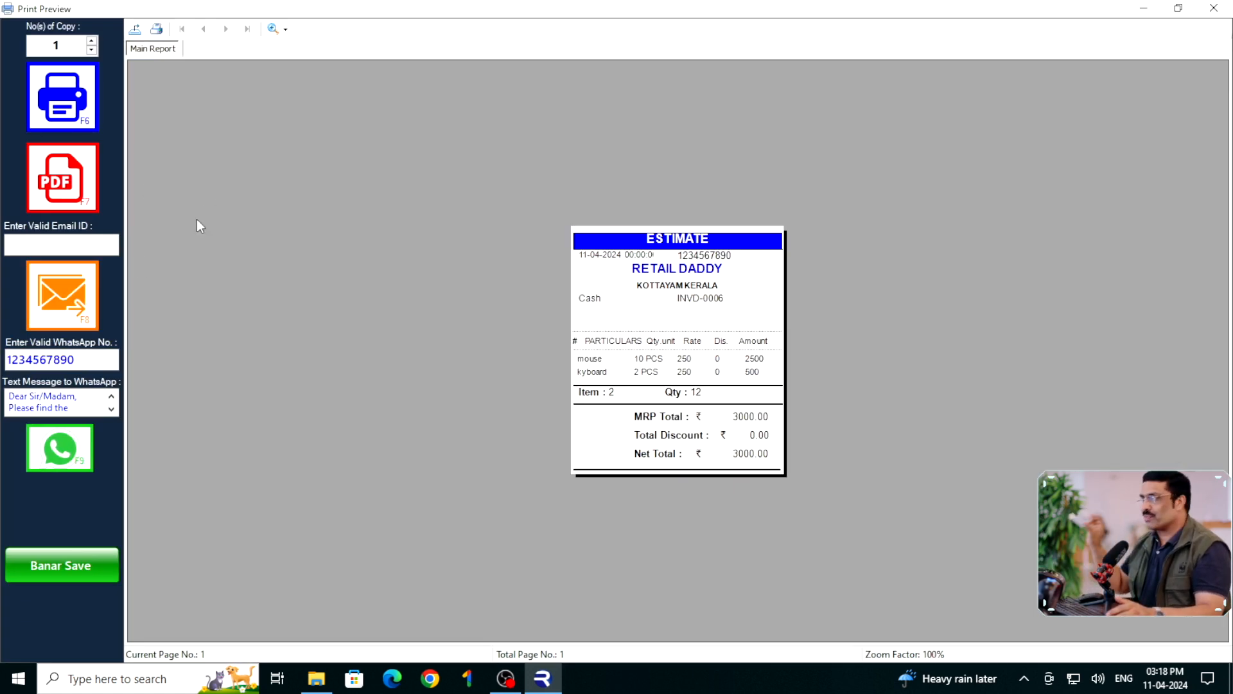
pyautogui.click(1214, 8)
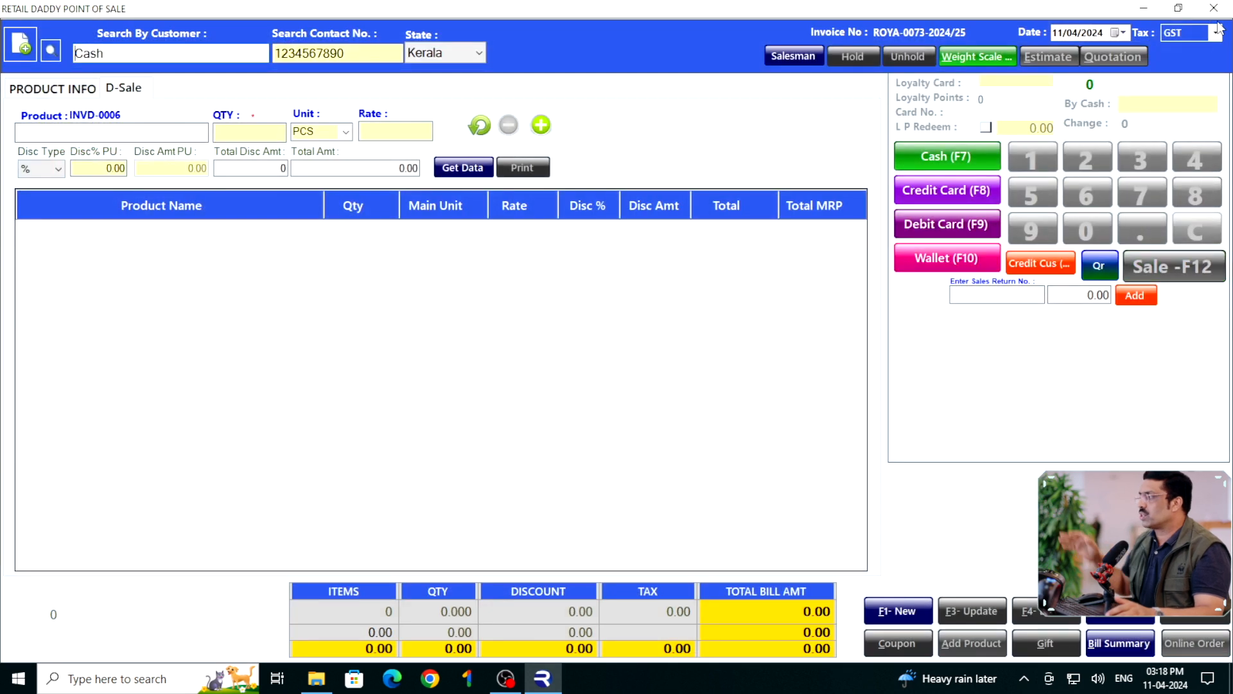
# Return to the regular product entry and add one DATE MILK SHATE - SAFA to the bill
pyautogui.click(72, 93)
pyautogui.click(97, 124)
pyautogui.write('s')
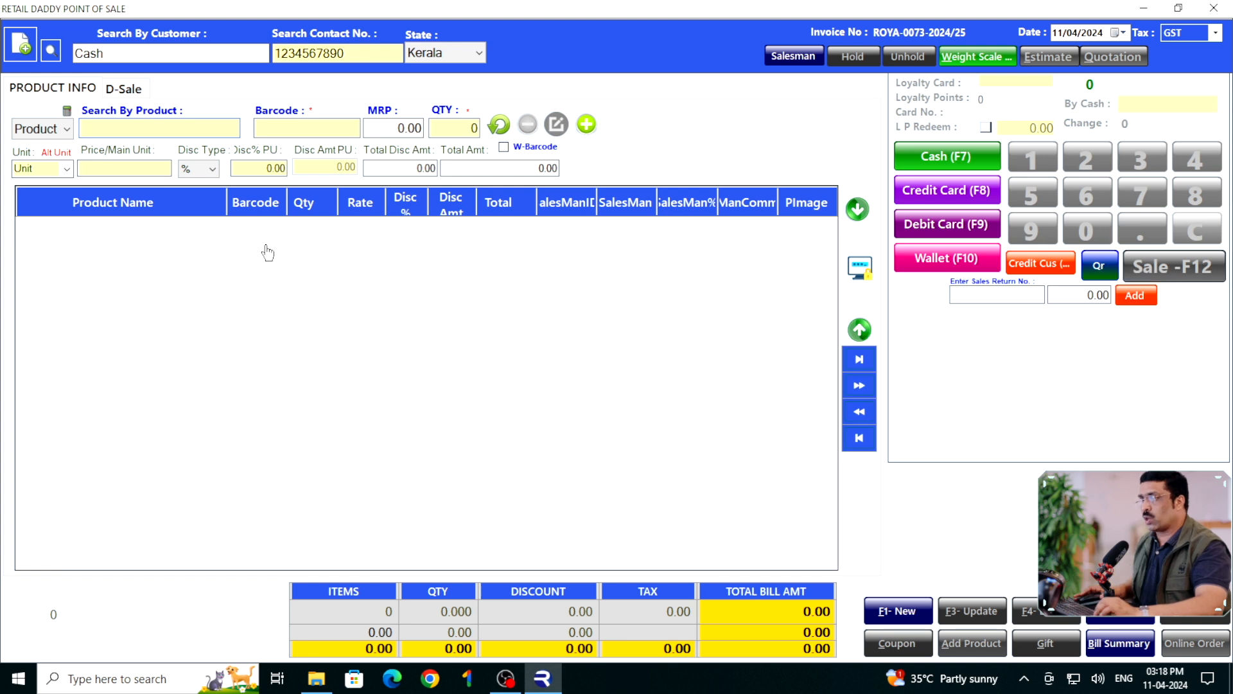
pyautogui.press('BackSpace')
pyautogui.write('d')
pyautogui.doubleClick(286, 383)
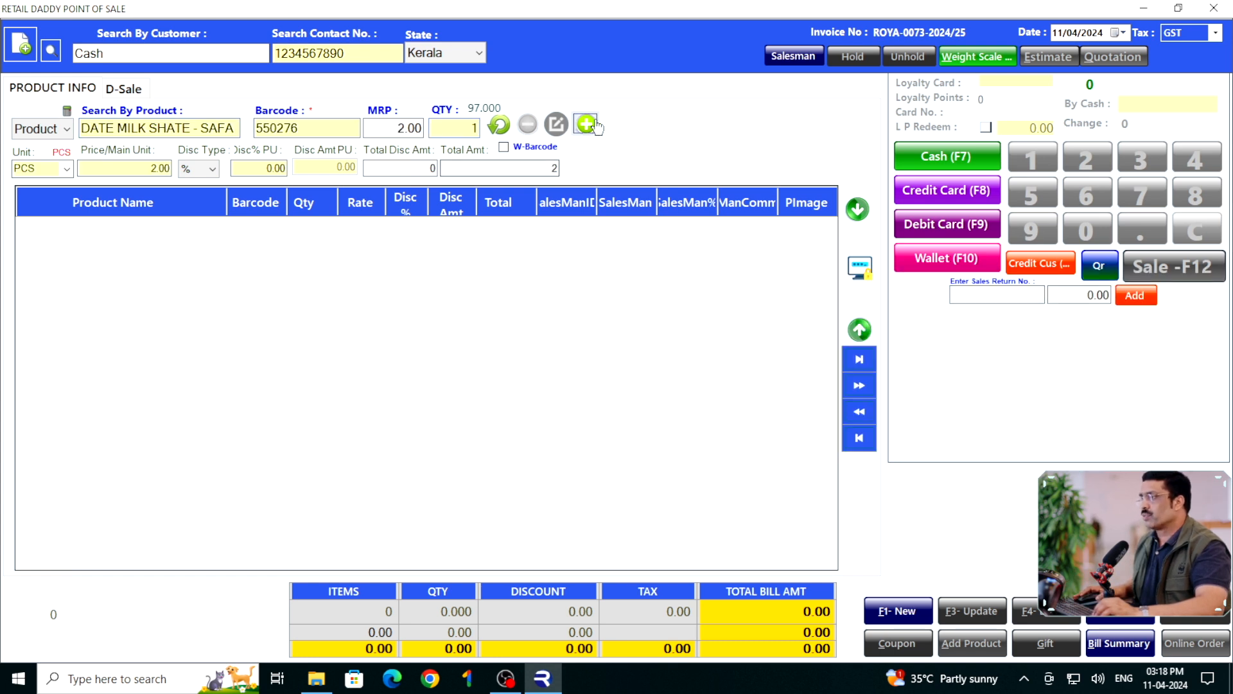
pyautogui.press('Return')
# Add one DELIGHT CHOCLATE TIFFANI 100GM to the bill
pyautogui.write('d')
pyautogui.scroll(-3, 282, 360)
pyautogui.doubleClick(278, 404)
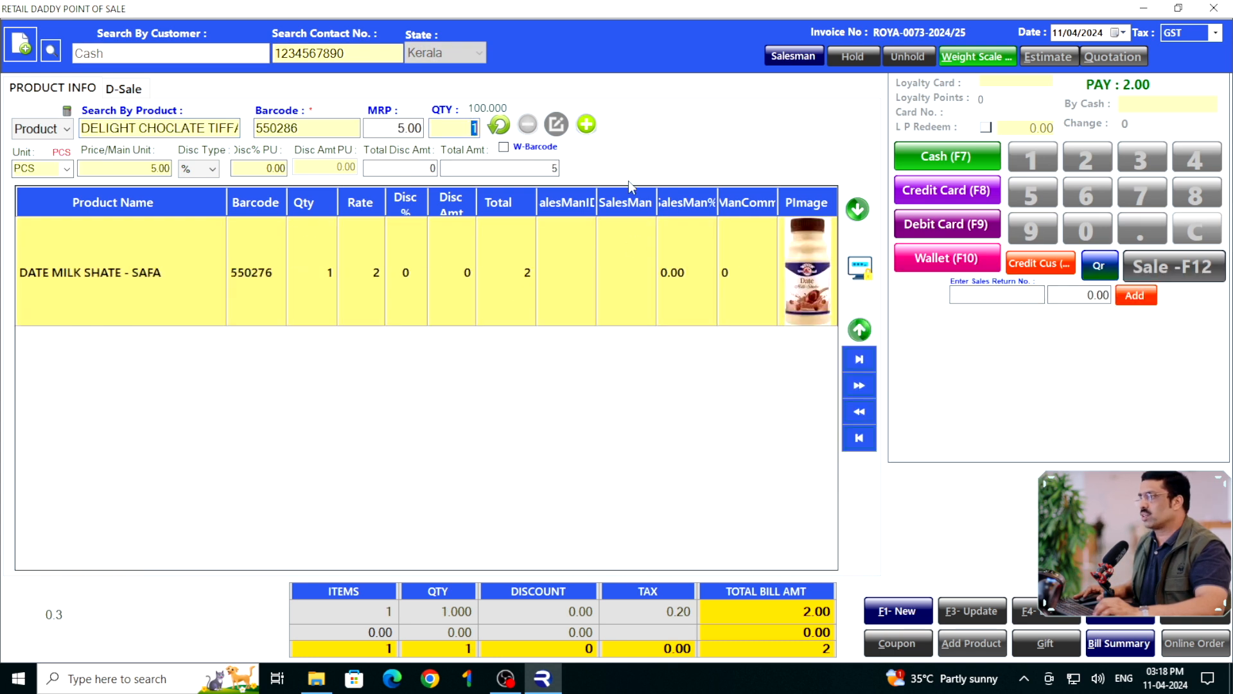
pyautogui.click(595, 131)
# Add one DESI MUNCH NAVARATAN MIX65 to the bill
pyautogui.write('d')
pyautogui.scroll(-5, 341, 345)
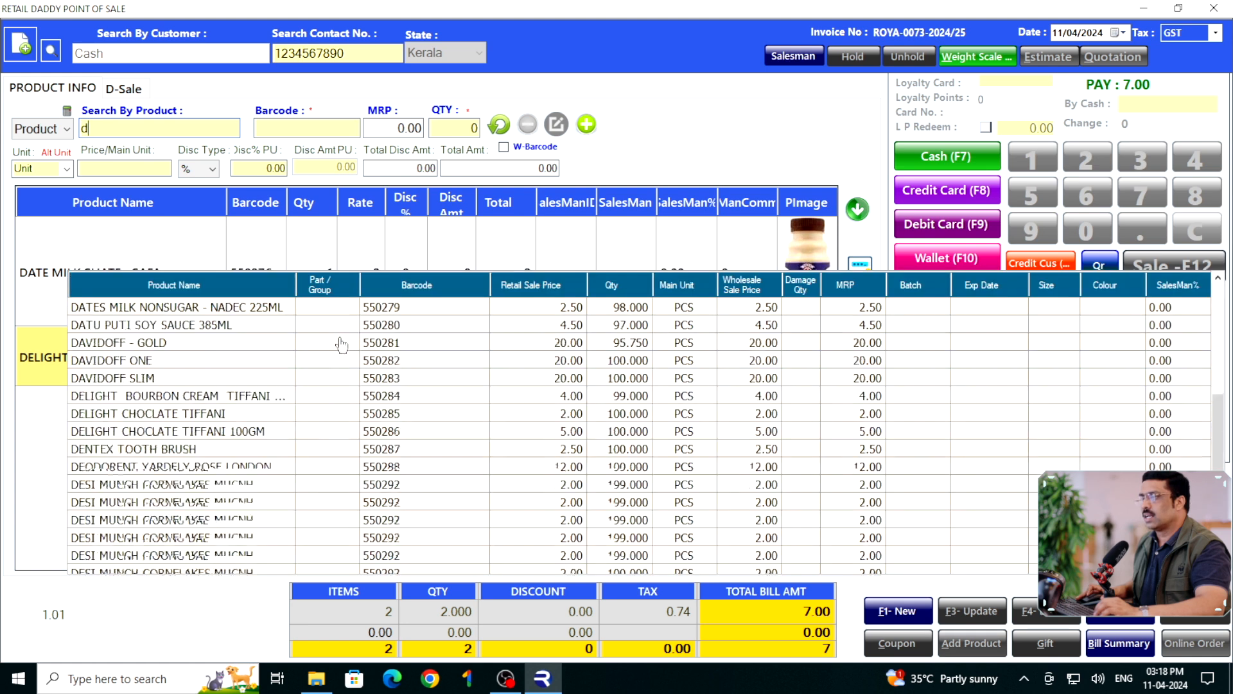
pyautogui.doubleClick(405, 408)
pyautogui.press('Return')
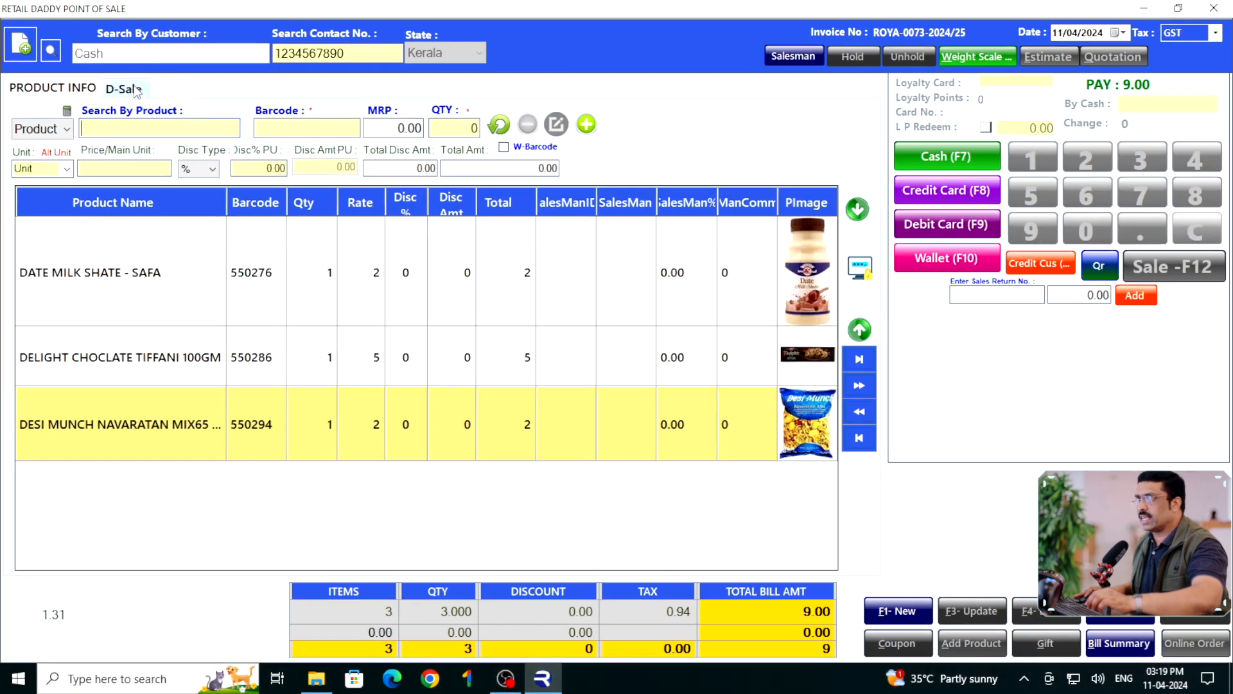
# Add D-Sale items powder (2 PCS at rate 50) and face cream (2 PCS at rate 300), and generate the estimate
pyautogui.click(124, 89)
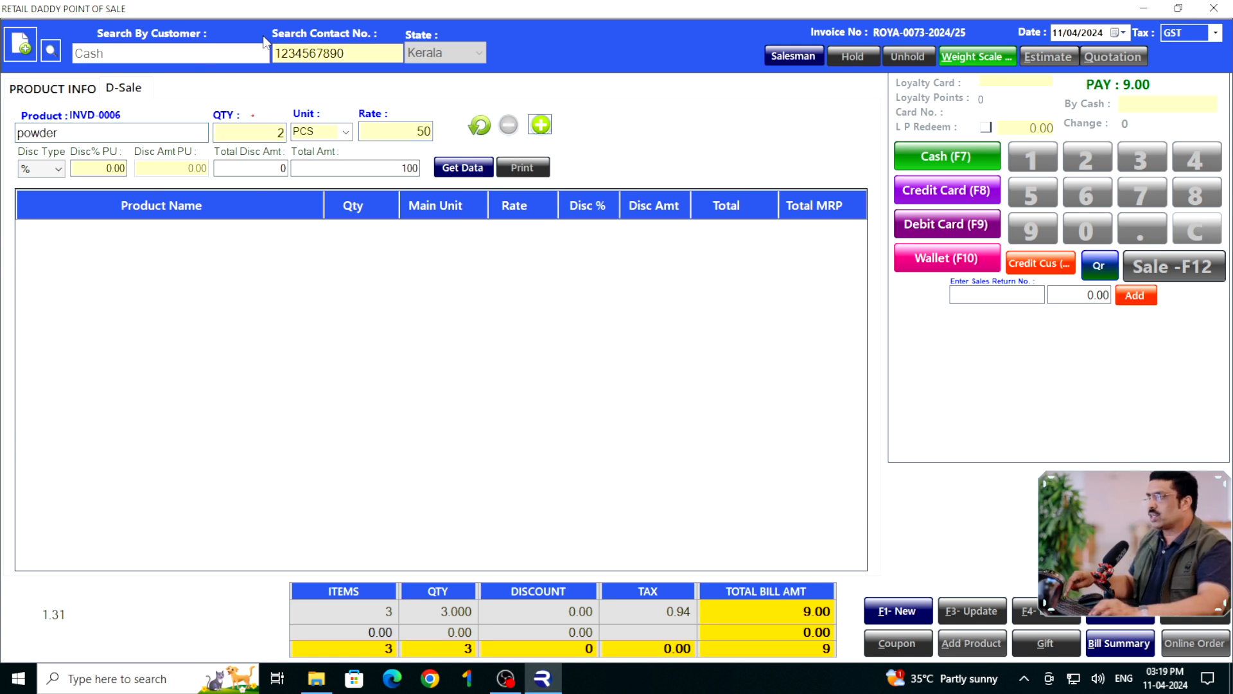
pyautogui.press('Return')
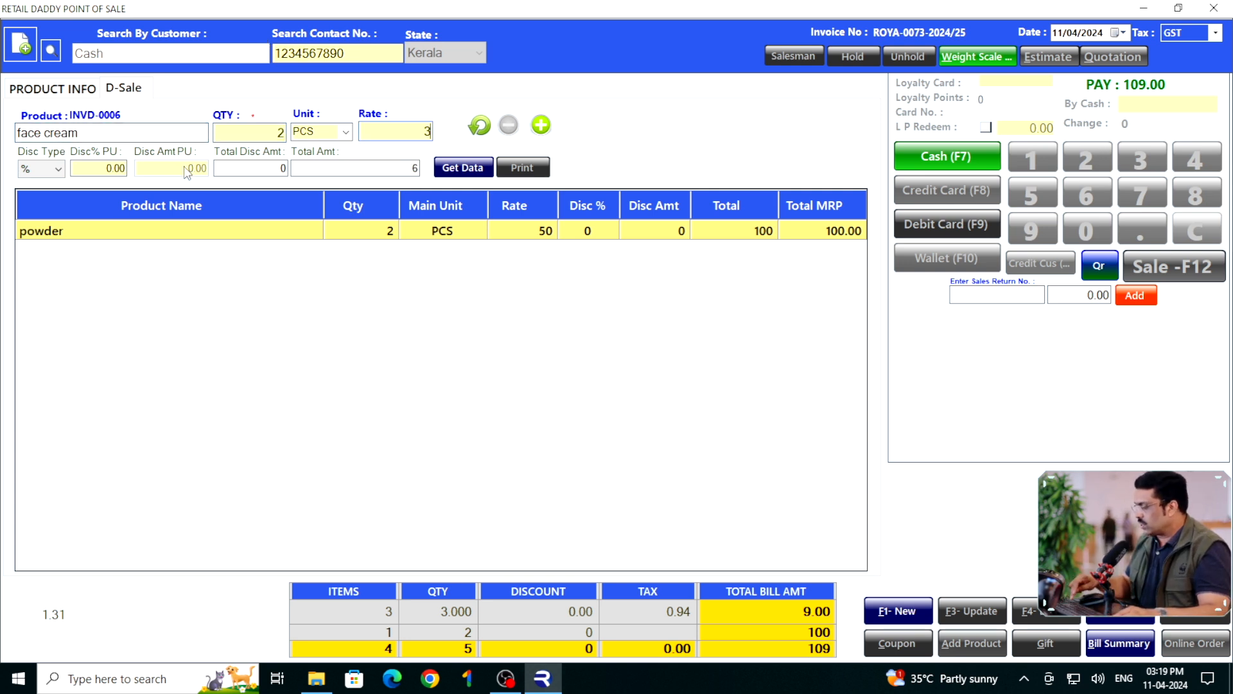
pyautogui.press('Return')
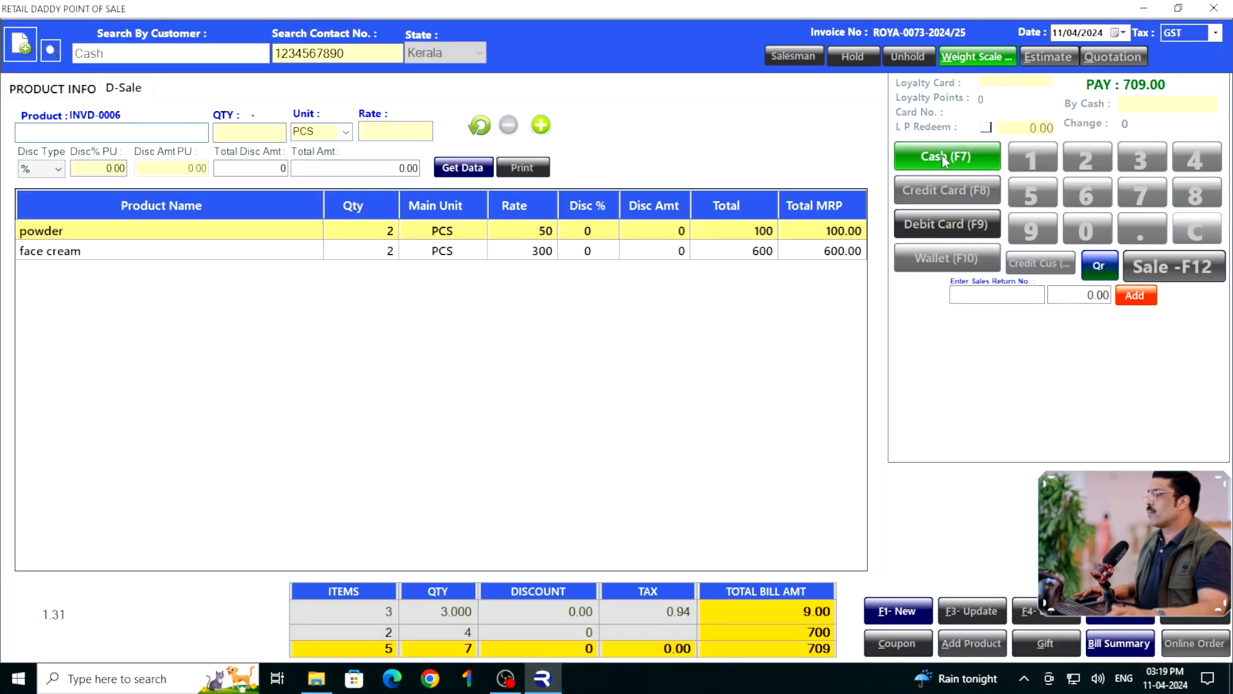
pyautogui.click(953, 97)
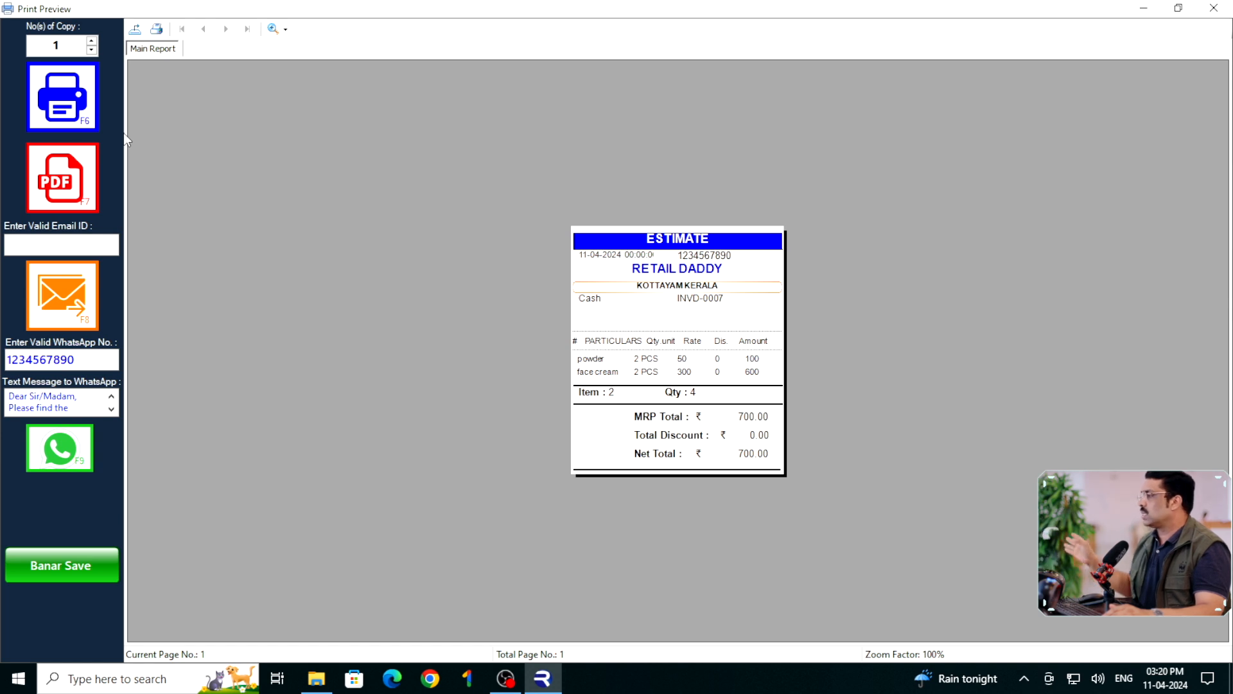
# Close the D-Sale estimate preview and accept printing the sales invoice for the saved bill
pyautogui.click(1216, 8)
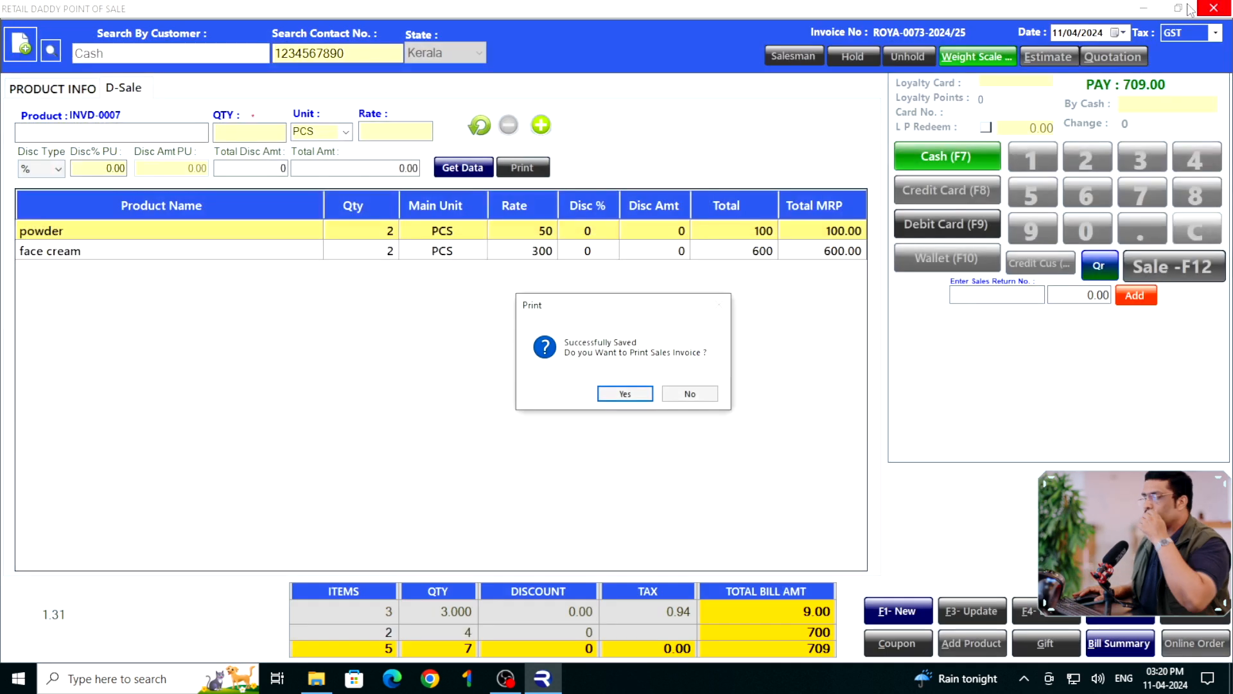
pyautogui.click(625, 394)
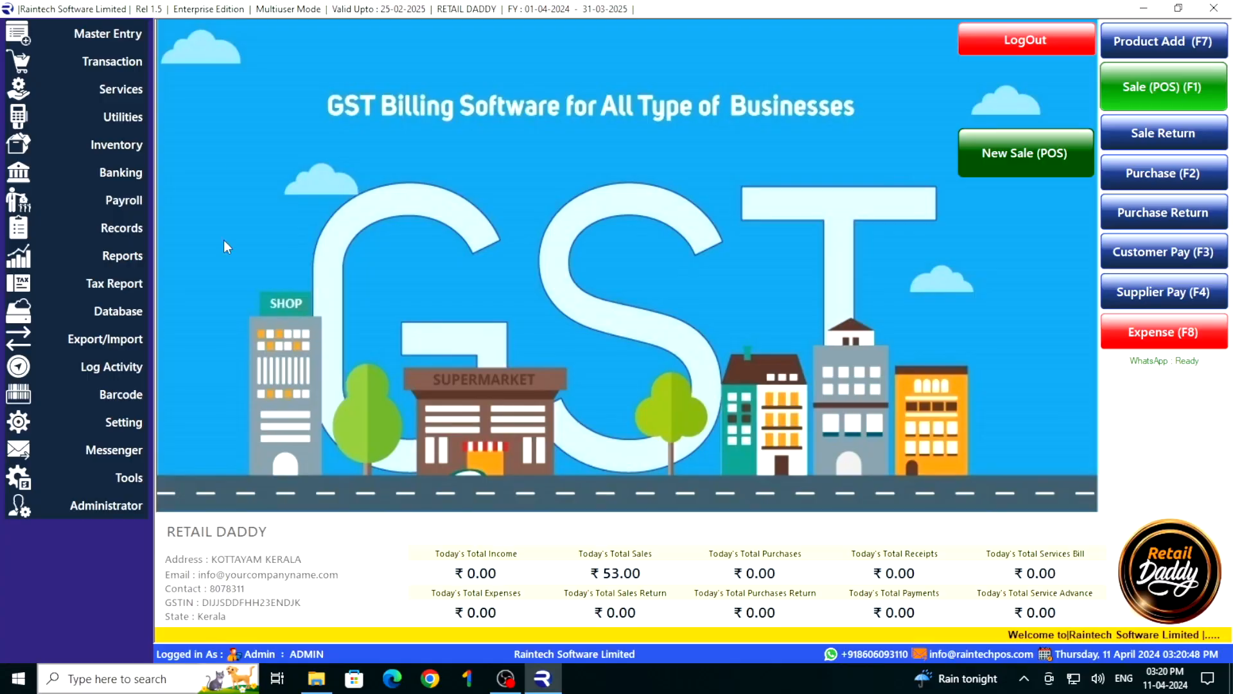
# Open the Product Bulk Editor and enter 5 in the last column (Sales...) for MANGO
pyautogui.click(125, 117)
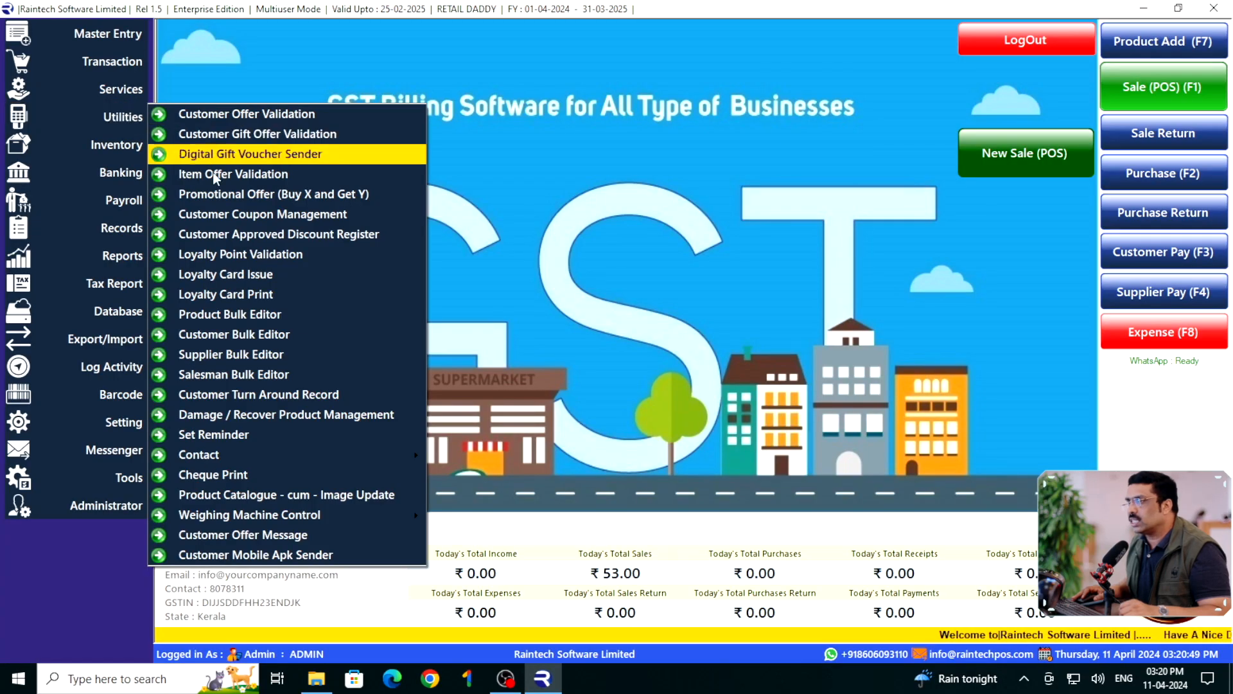
pyautogui.click(245, 315)
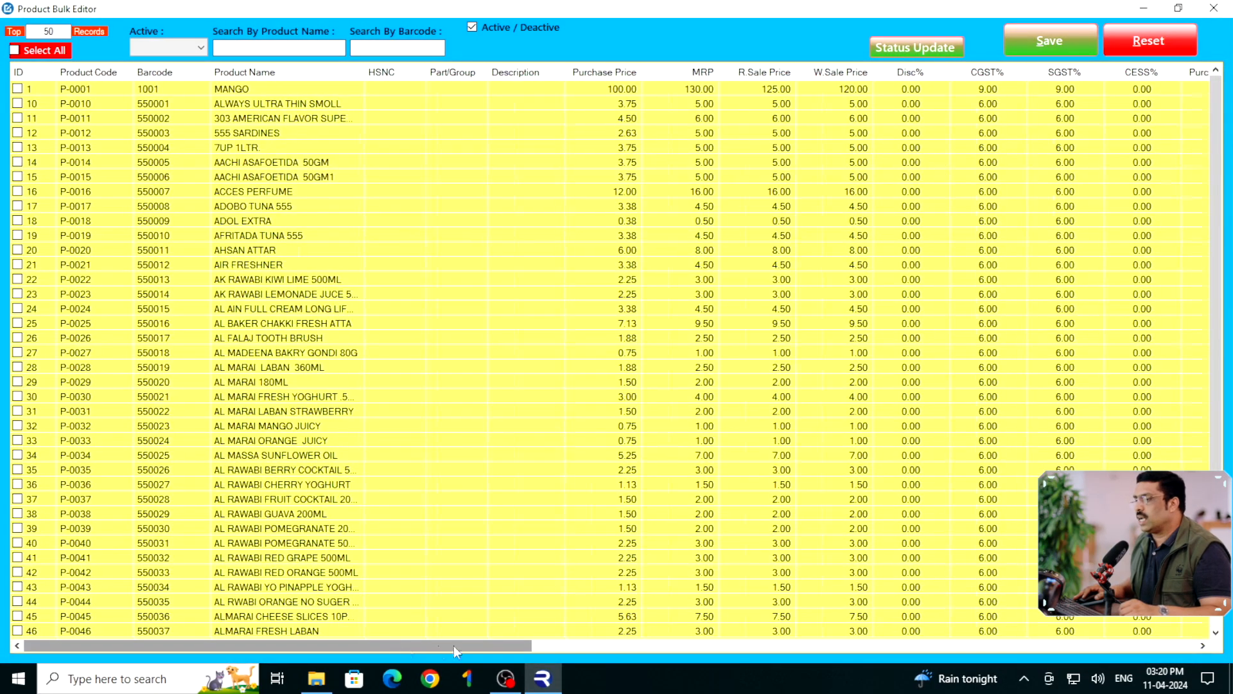
pyautogui.moveTo(453, 646); pyautogui.dragTo(1191, 626)
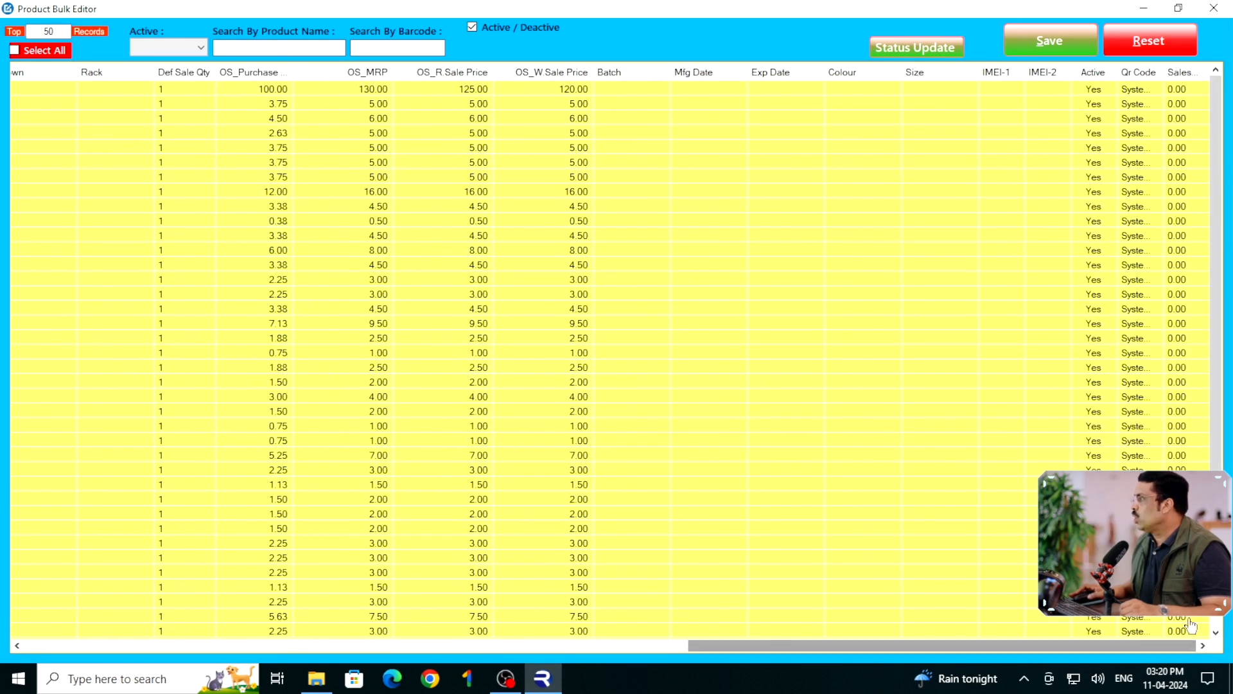
pyautogui.click(1179, 90)
pyautogui.click(1179, 90)
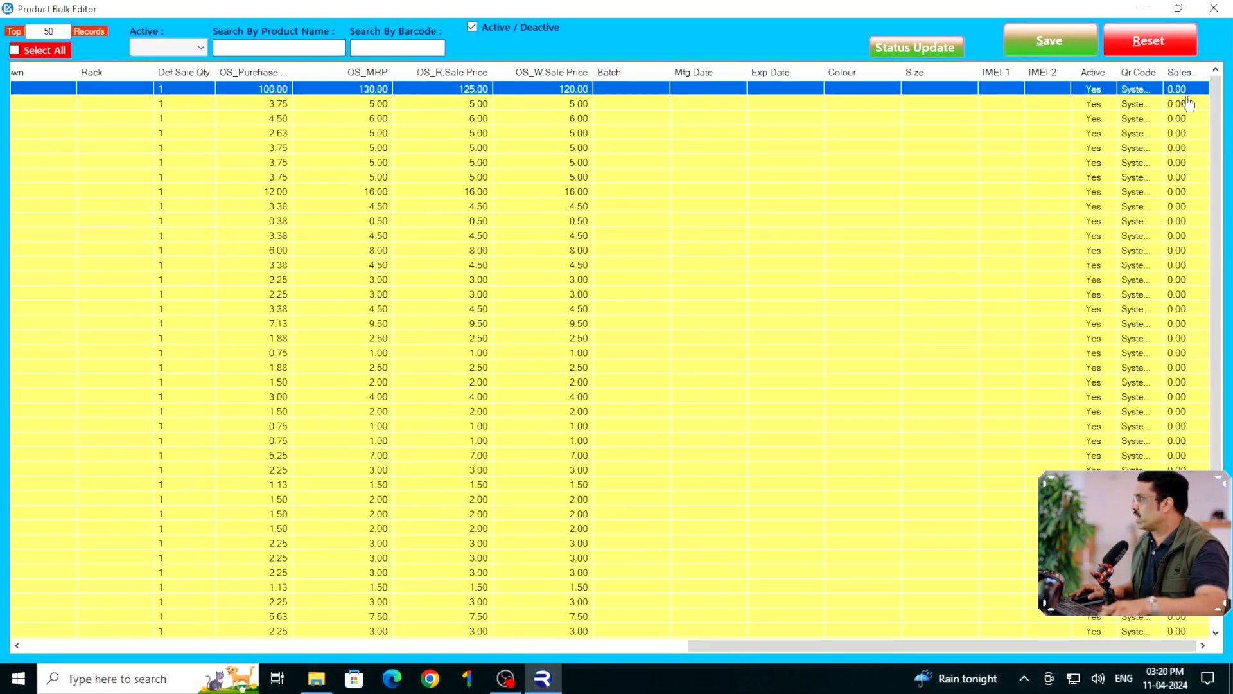
pyautogui.click(1188, 95)
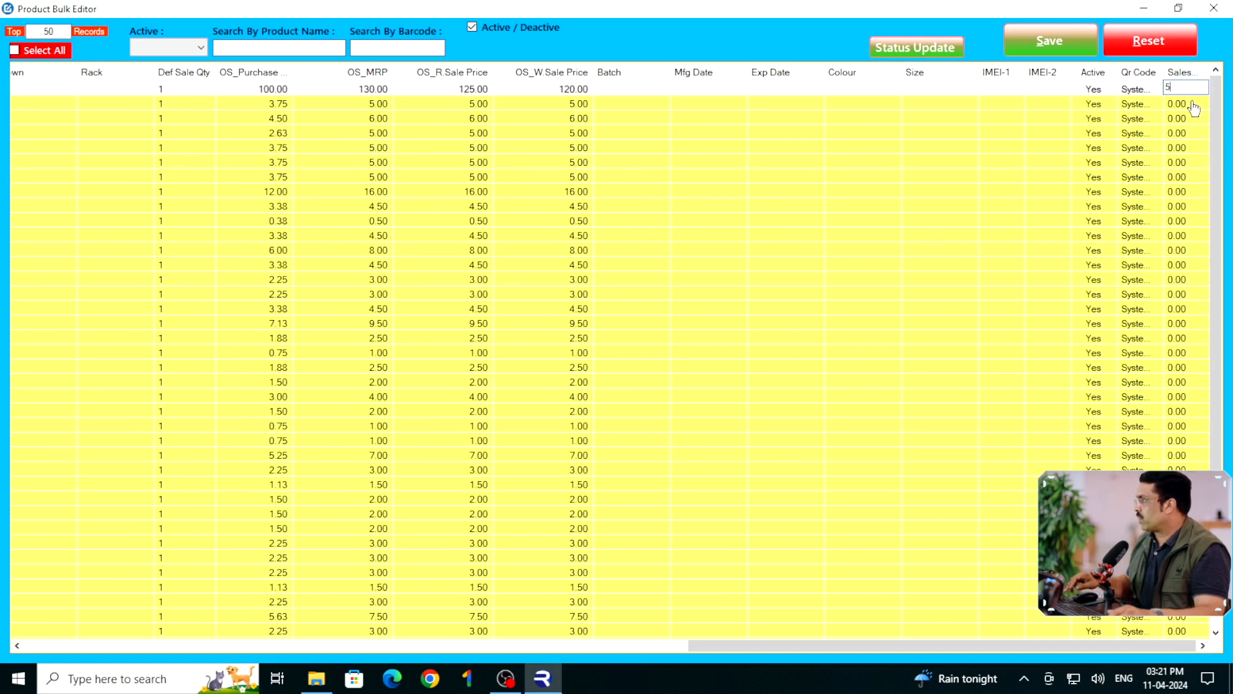
# Enter Sales... values of 10 for ALWAYS ULTRA THIN SMOLL and 15 for 303 AMERICAN FLAVOR SUPER SLIMS, and save the product records
pyautogui.click(1191, 104)
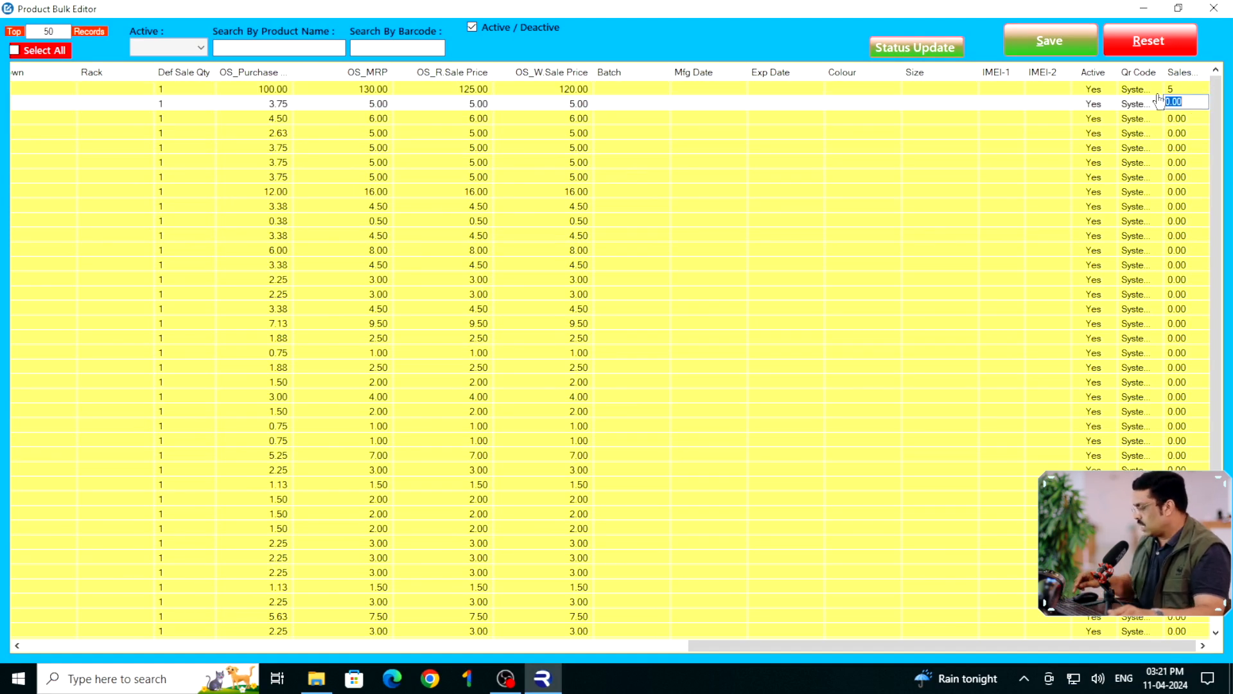
pyautogui.click(1181, 118)
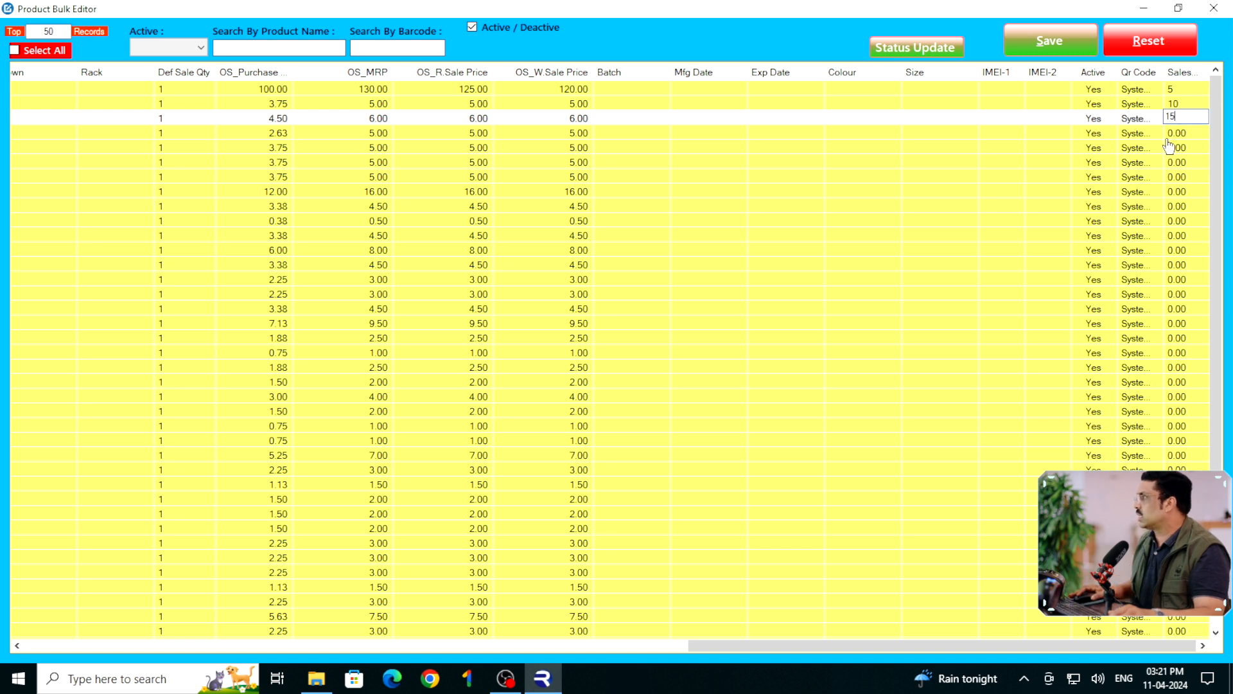
pyautogui.write('15')
pyautogui.click(1063, 46)
pyautogui.click(595, 388)
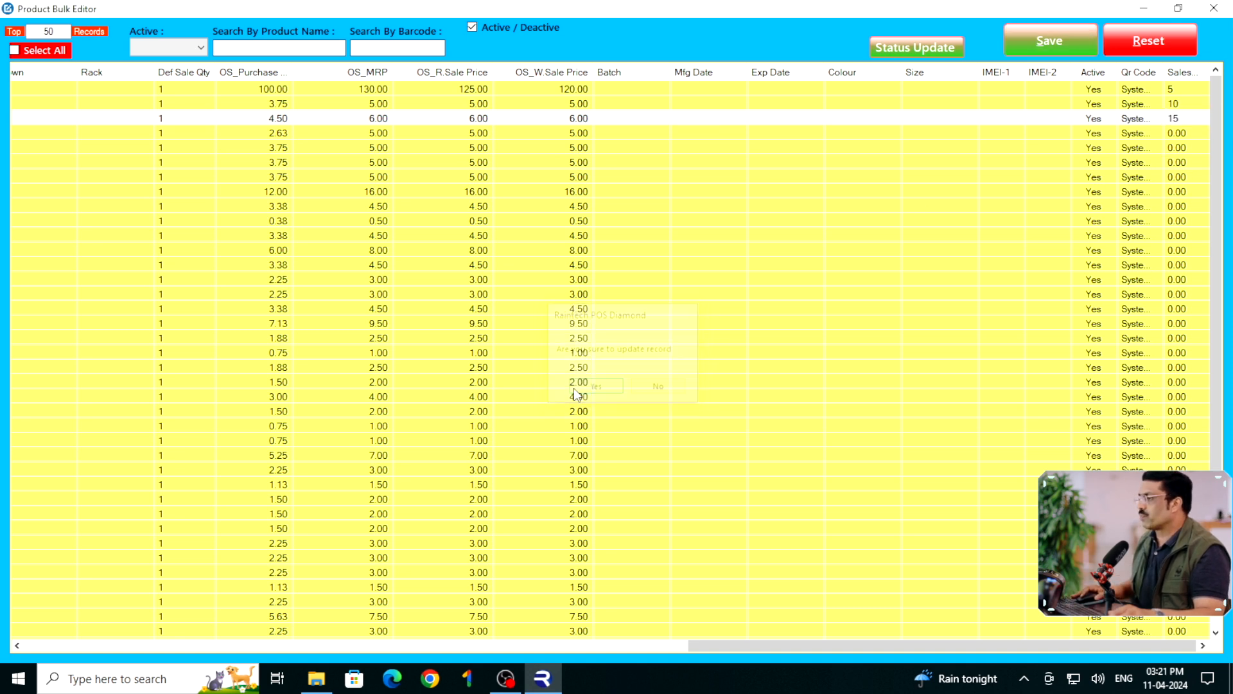
pyautogui.click(733, 393)
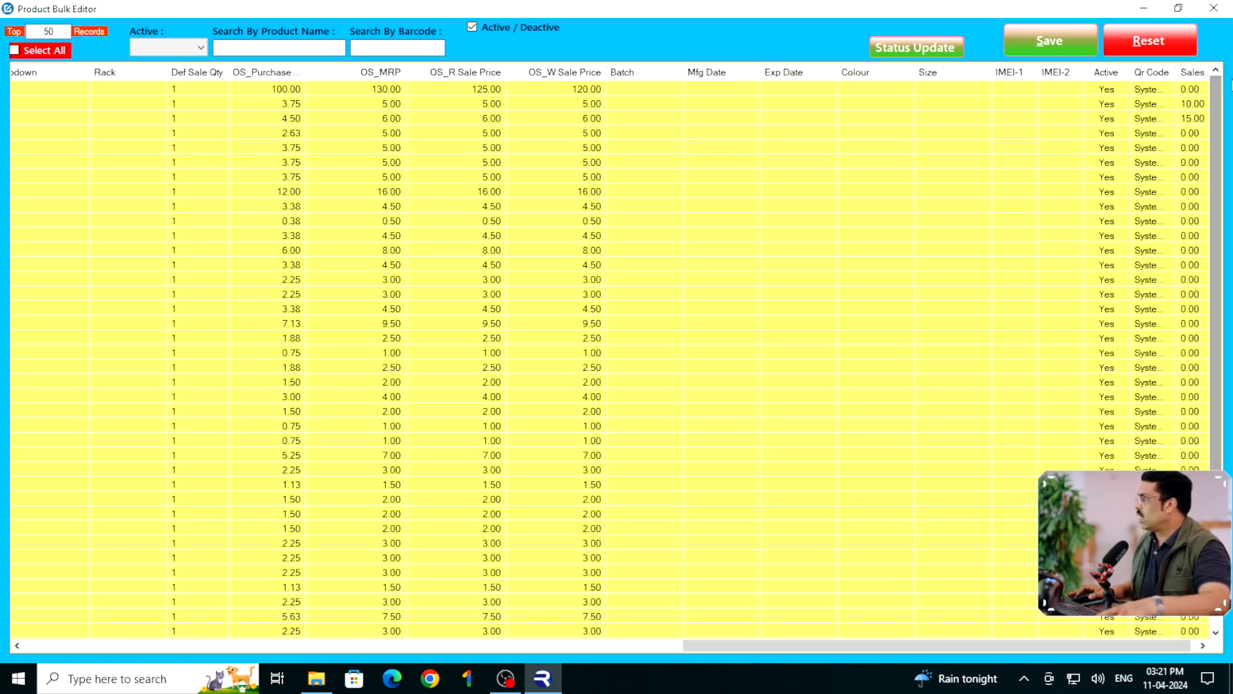
# Set MANGO's Sales... value to 5 again and save the updated product record
pyautogui.click(1200, 90)
pyautogui.click(1195, 91)
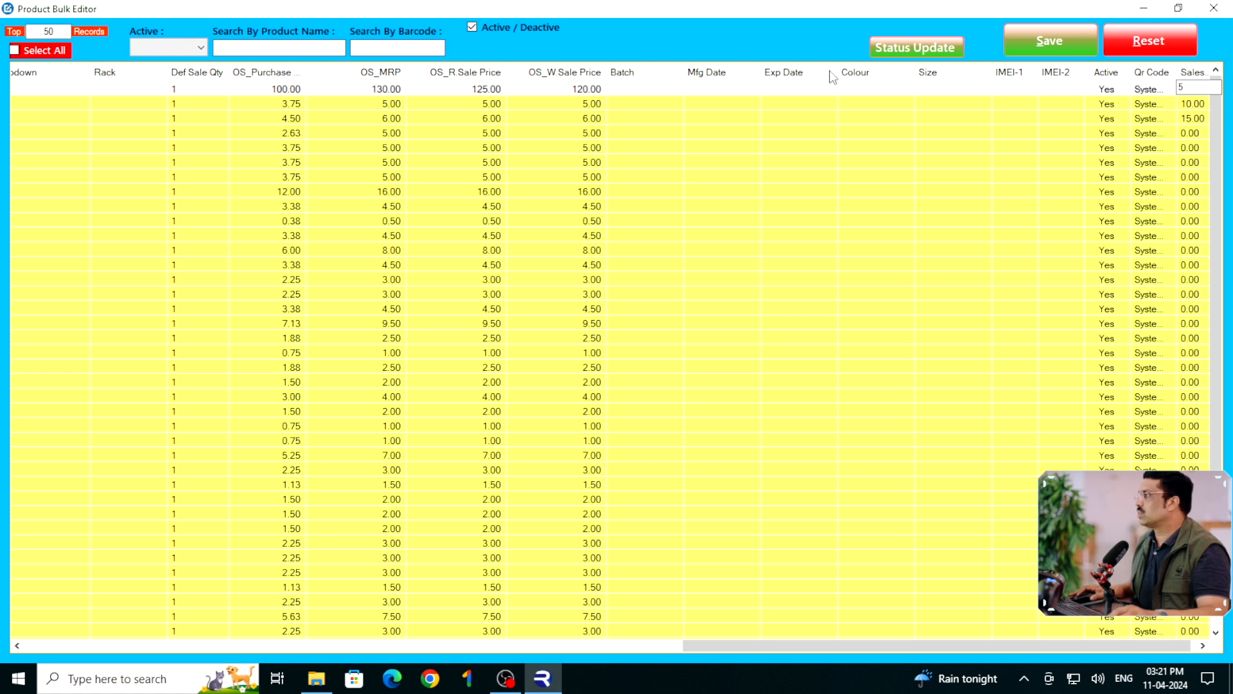
pyautogui.click(1082, 41)
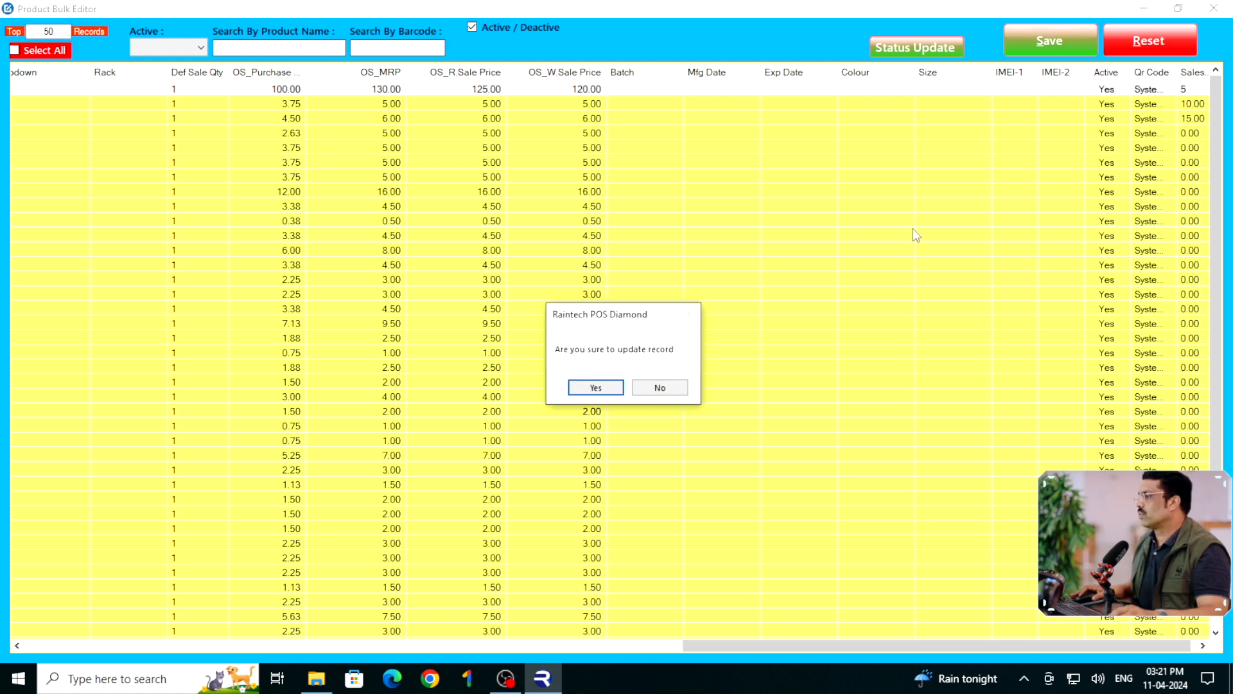
pyautogui.click(596, 386)
pyautogui.click(733, 389)
pyautogui.click(977, 353)
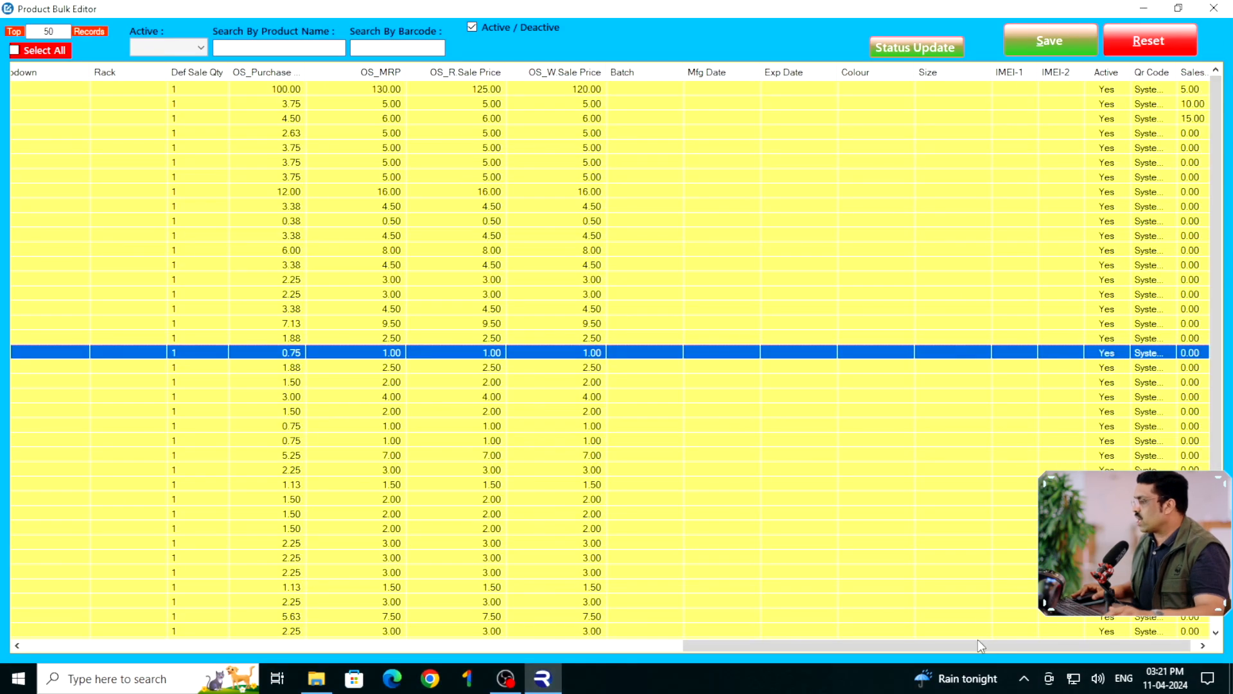
pyautogui.moveTo(978, 645); pyautogui.dragTo(309, 645)
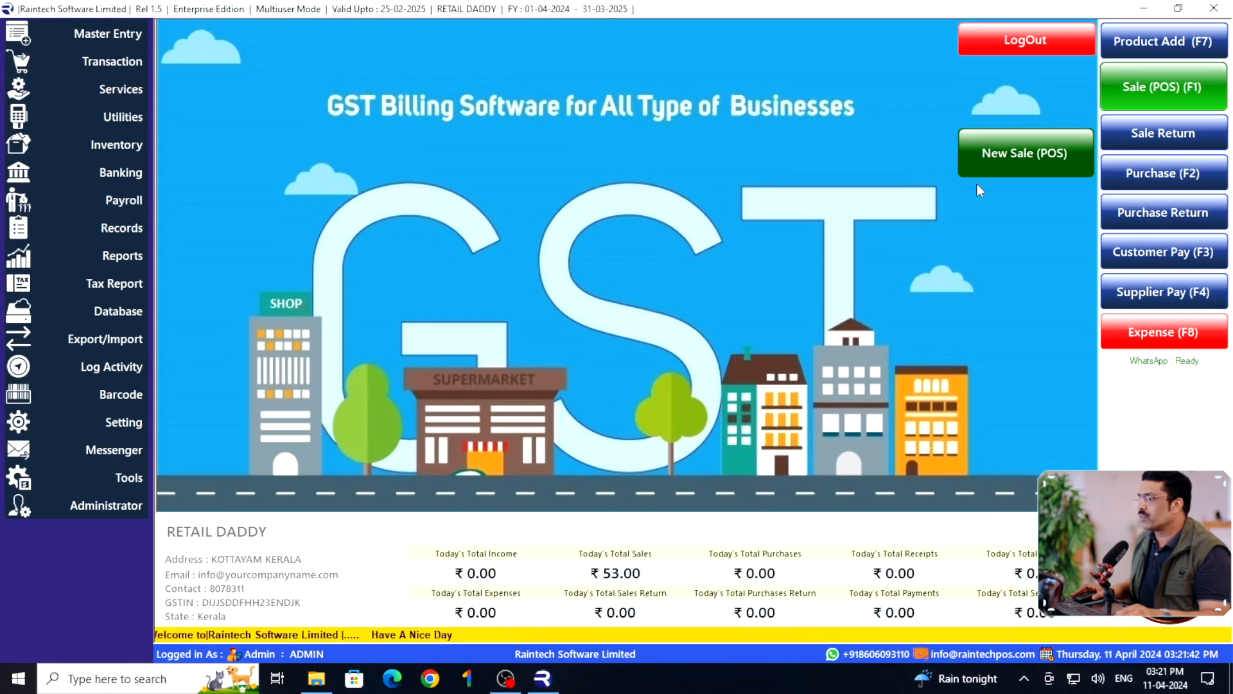
# Open a new sale in the image-based POS and browse the BEVERAGES and VEGITABLE product categories
pyautogui.click(1001, 156)
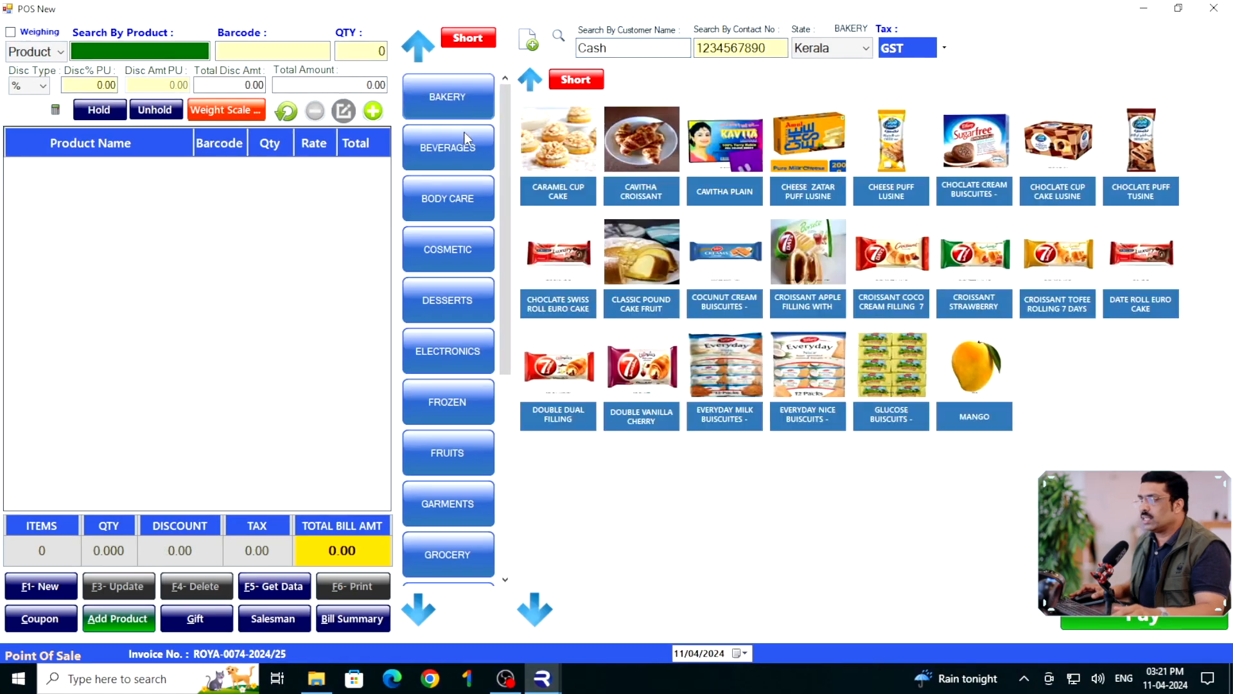
pyautogui.click(464, 132)
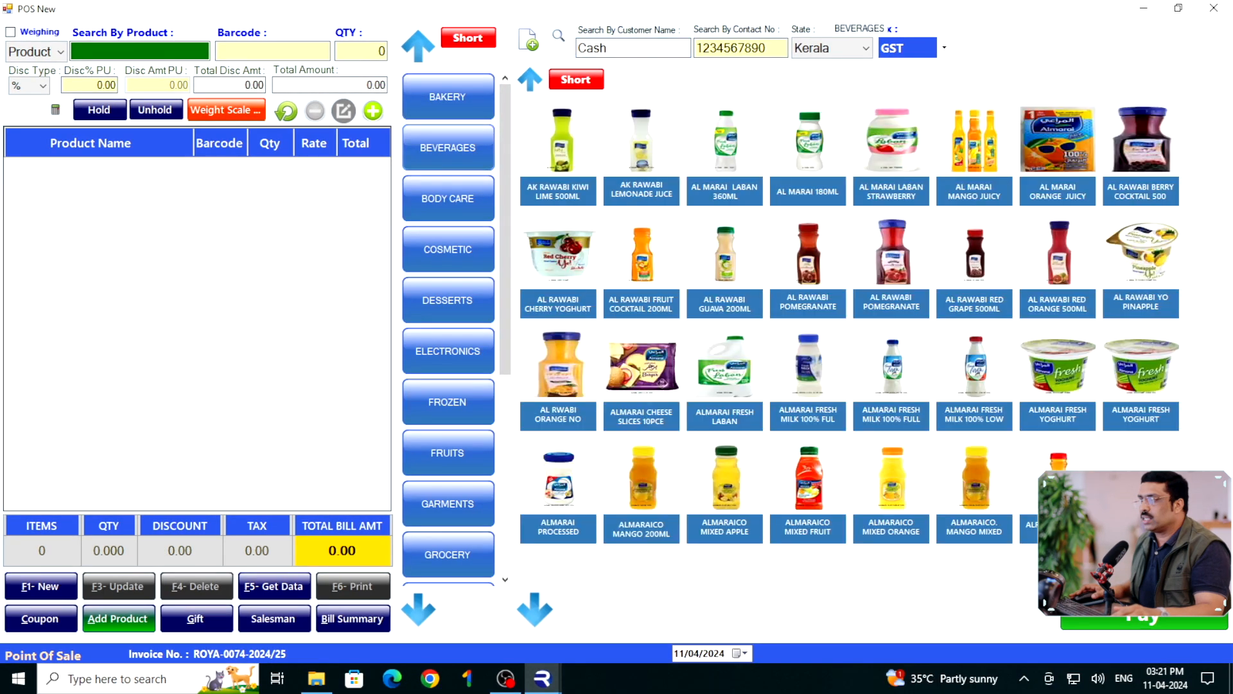
pyautogui.scroll(-5, 447, 328)
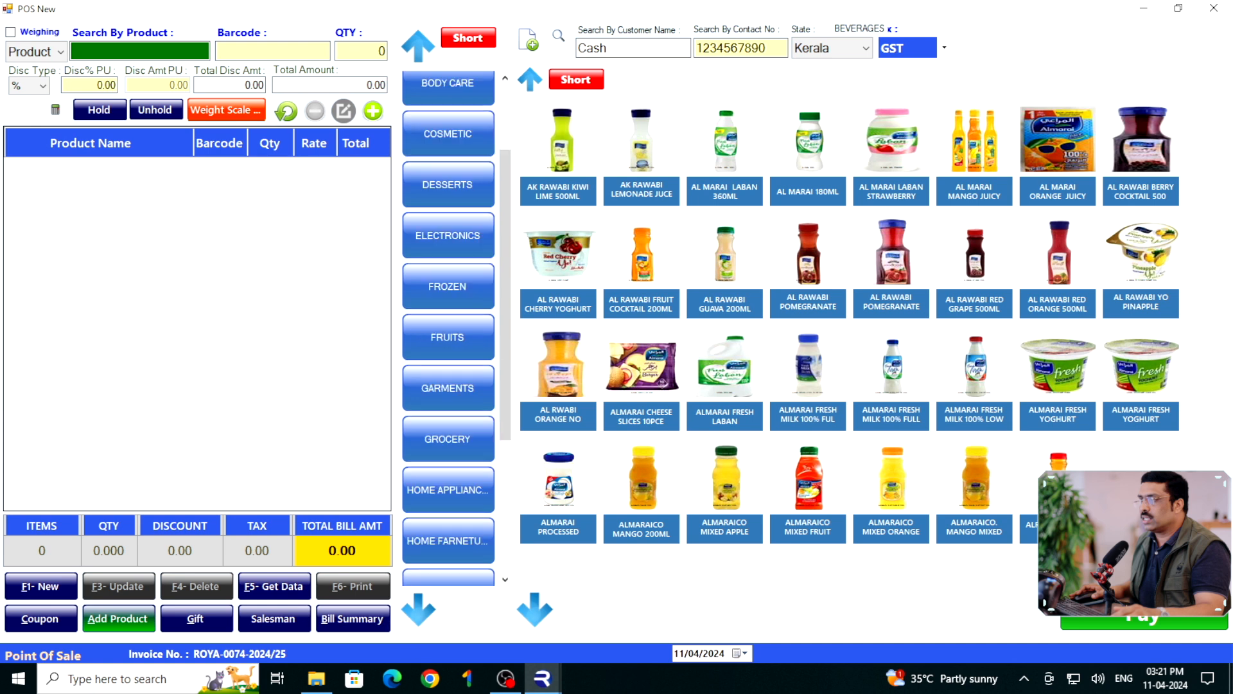
pyautogui.click(448, 510)
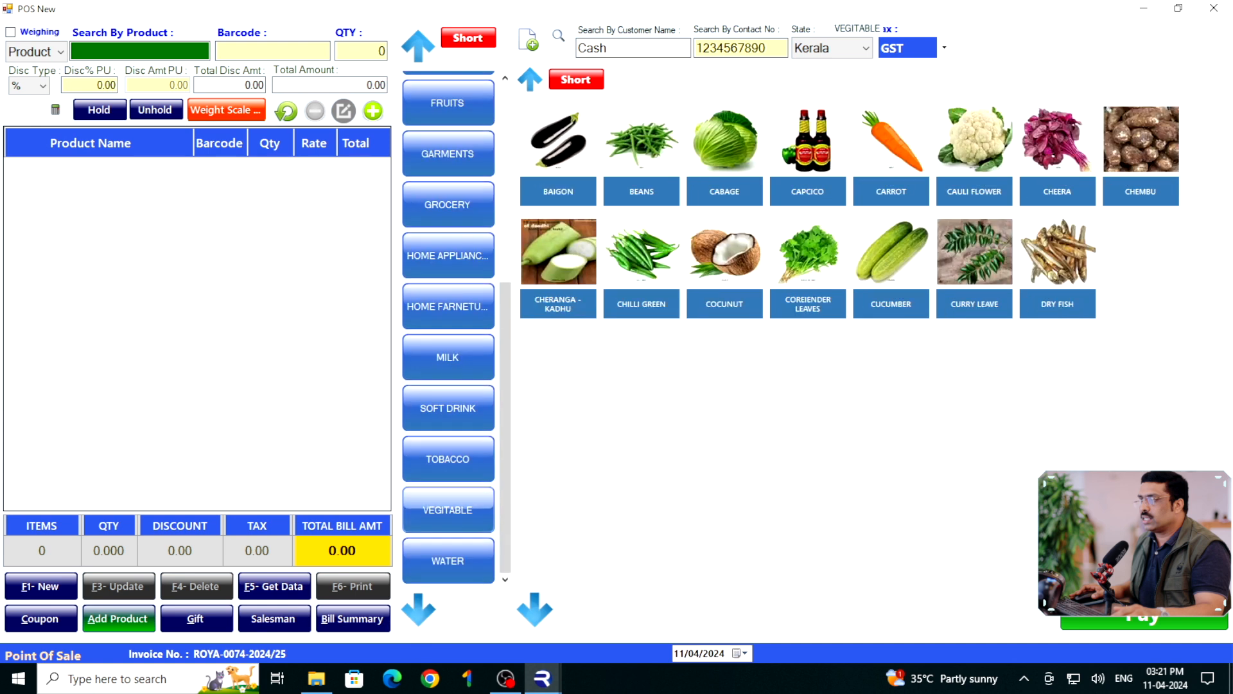
pyautogui.scroll(5, 448, 328)
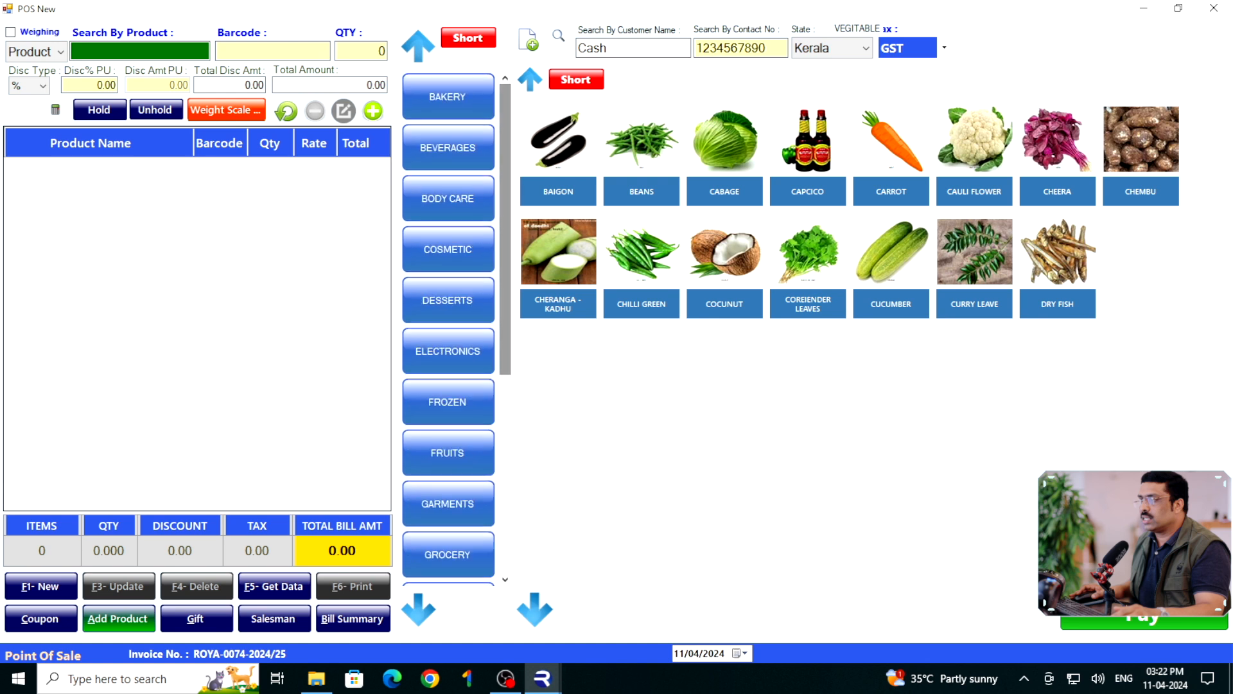
# From BEVERAGES, add one each of AK RAWABI KIWI LIME 500ML, AK RAWABI LEMONADE JUCE, AL MARAI LABAN 360ML, AL MARAI LABAN STRAWBERRY and AL MARAI MANGO JUICY
pyautogui.click(447, 148)
pyautogui.click(558, 142)
pyautogui.click(641, 141)
pyautogui.click(725, 142)
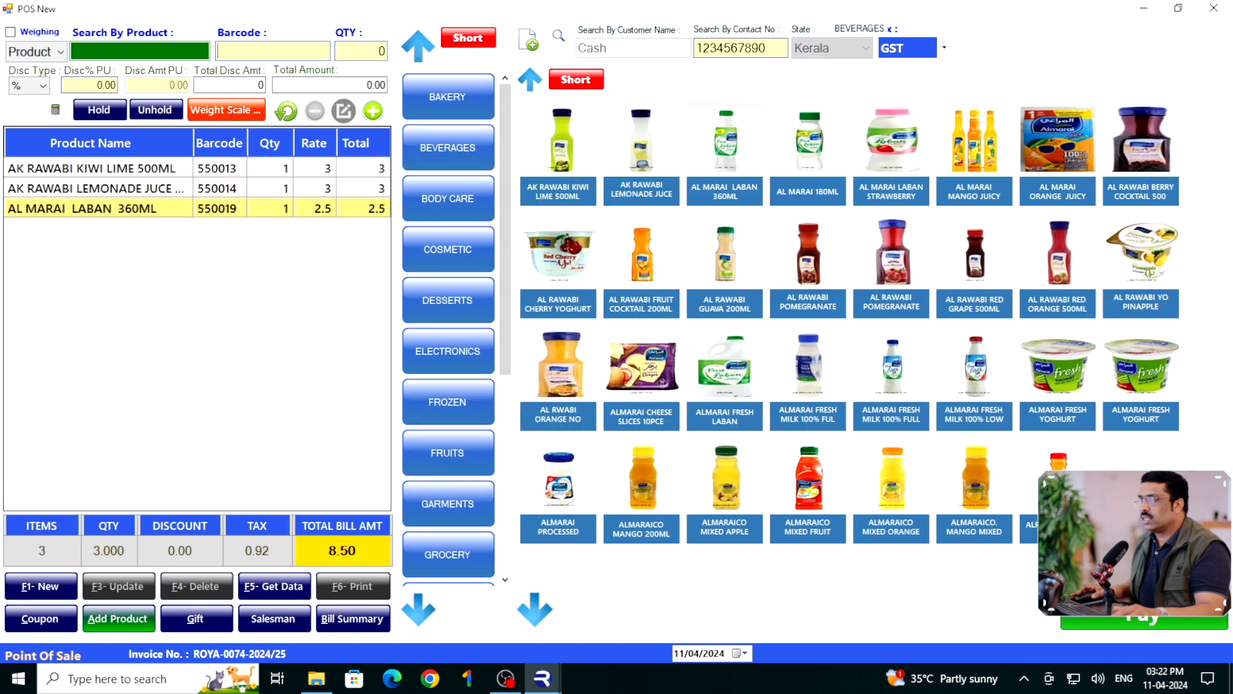
pyautogui.click(892, 142)
pyautogui.click(975, 142)
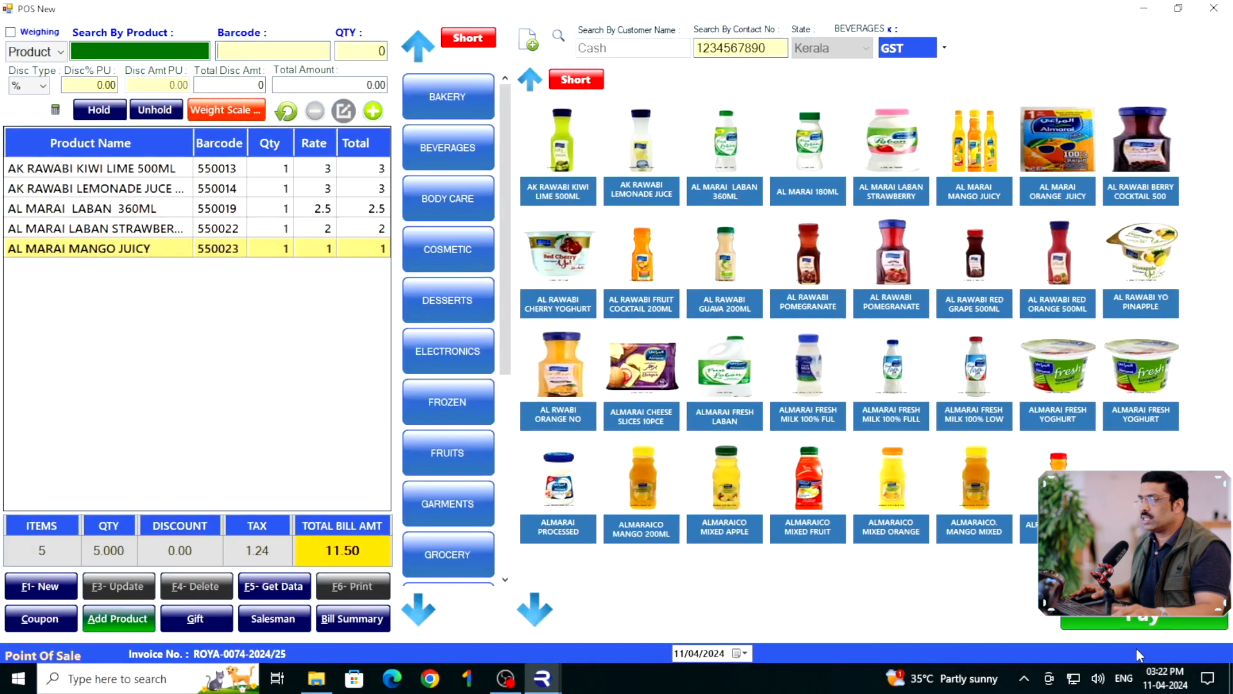
# Settle the beverage bill in cash and accept printing its sales invoice
pyautogui.click(1093, 551)
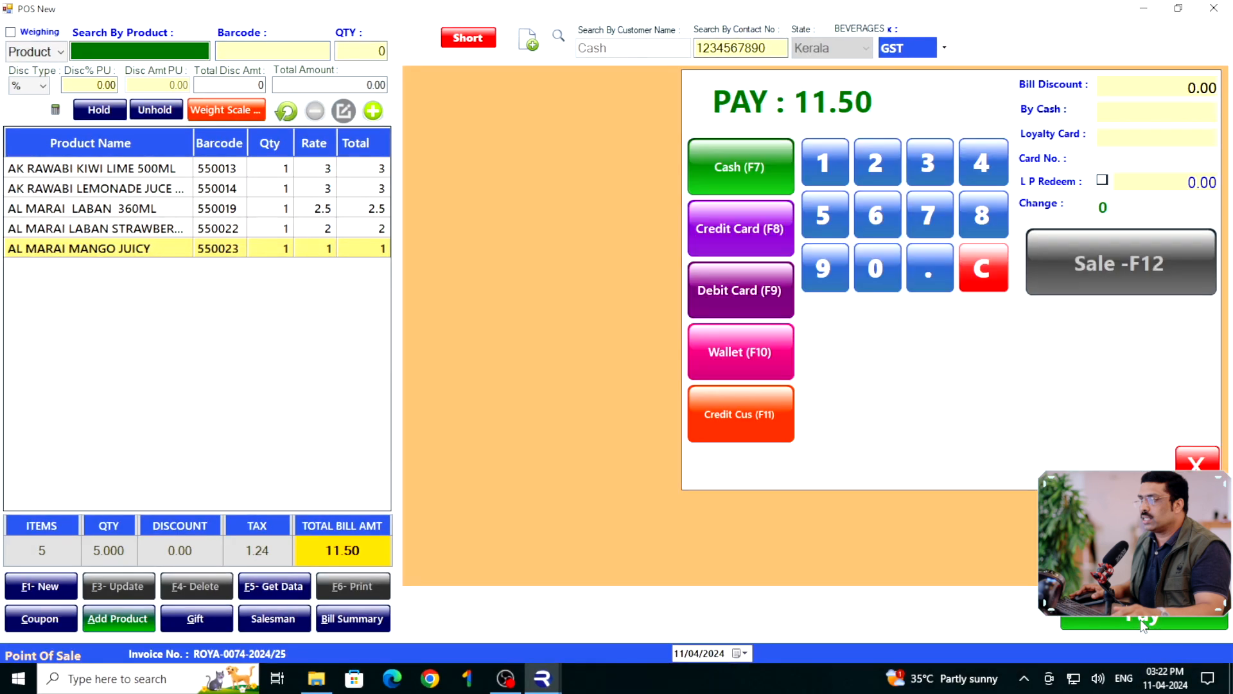
pyautogui.click(743, 168)
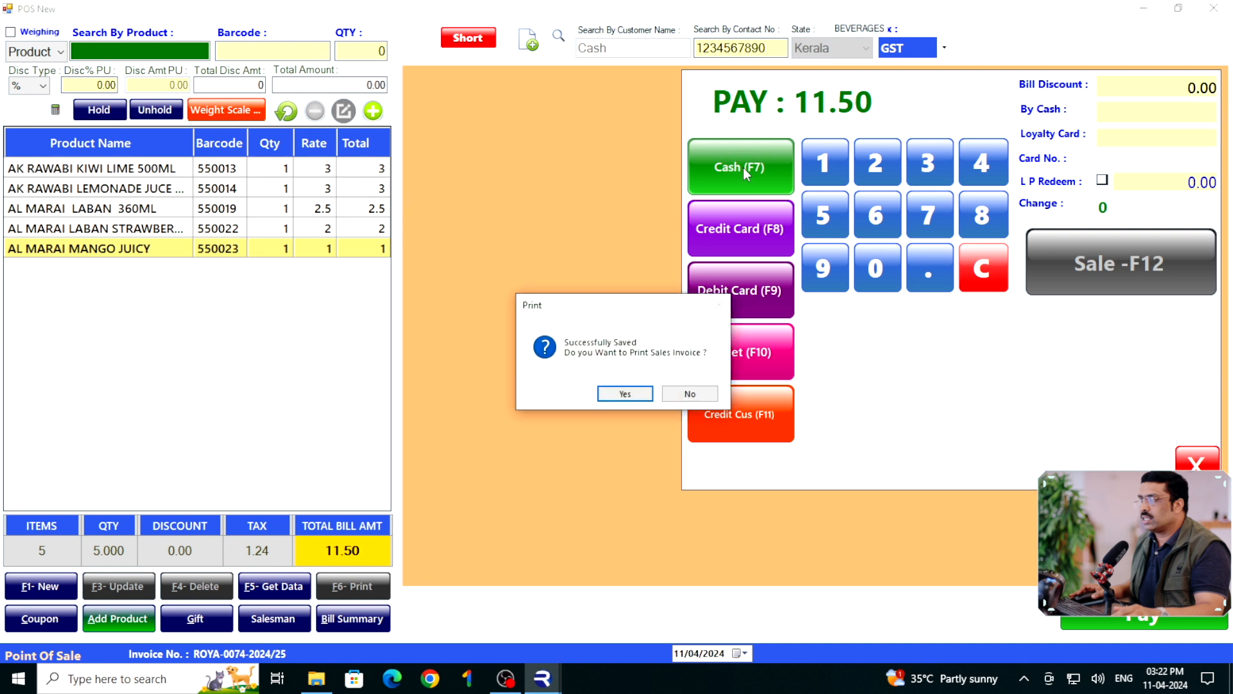
pyautogui.press('Return')
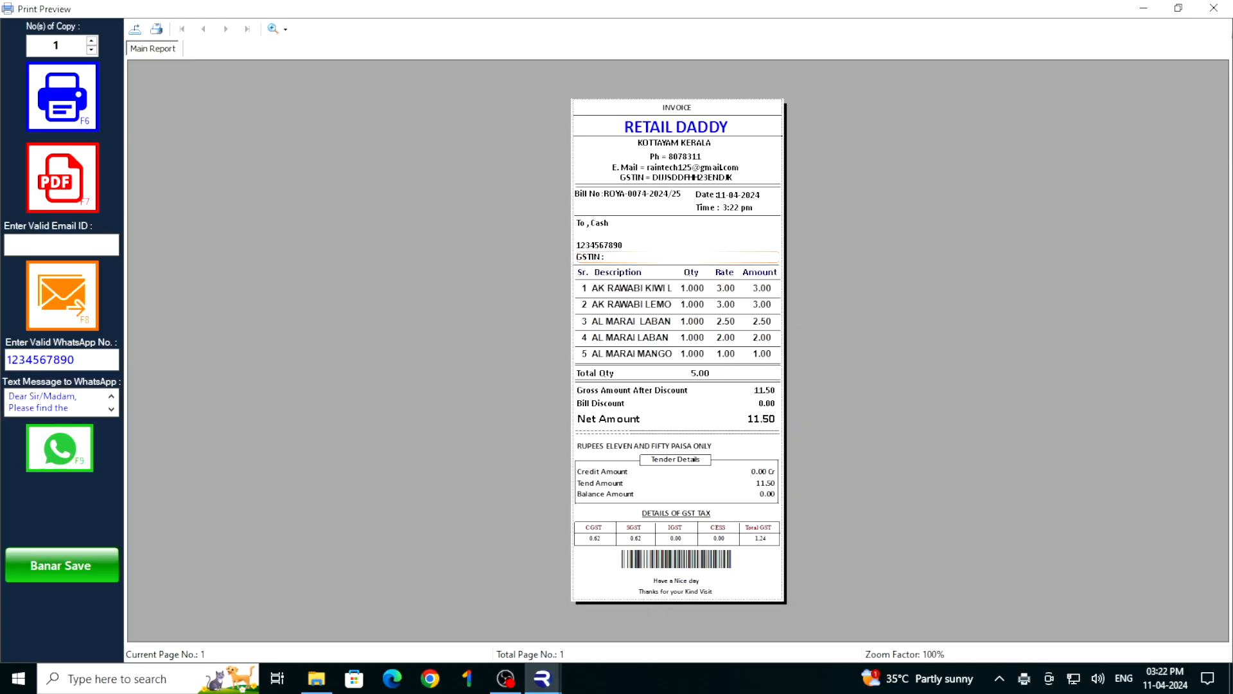
# Enlarge the invoice preview to 200%, review its items, totals and GST tax details, and close it
pyautogui.click(284, 29)
pyautogui.click(299, 130)
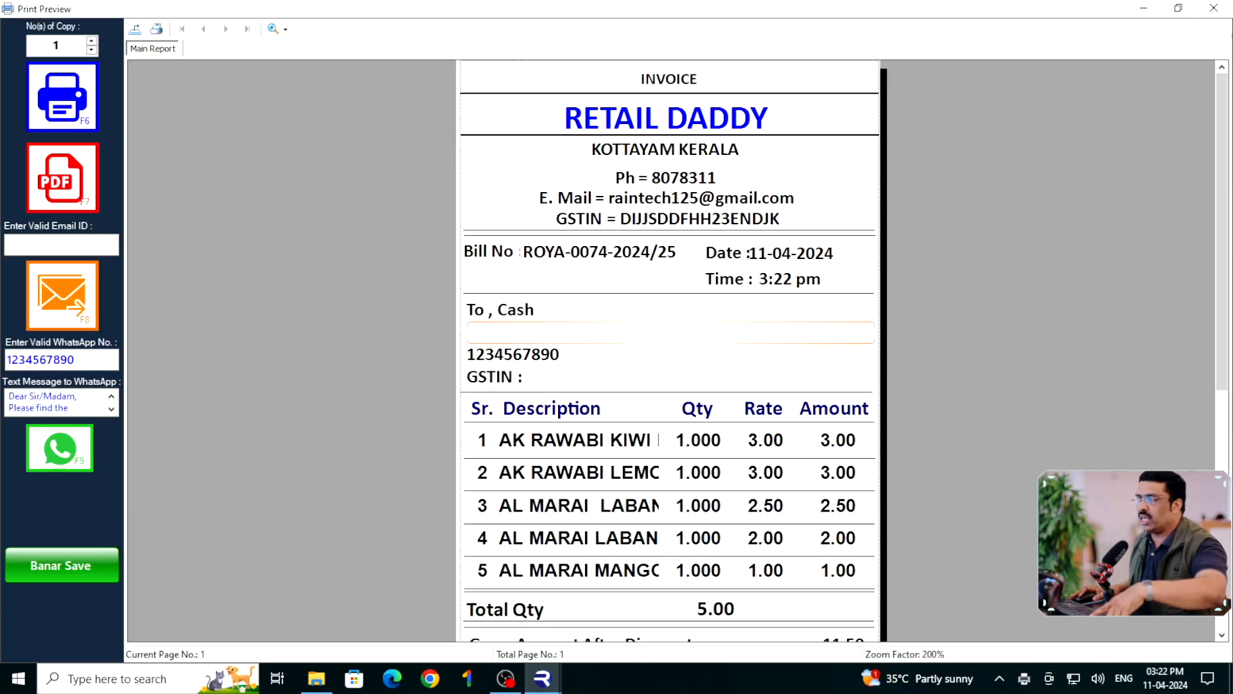
pyautogui.scroll(-3, 668, 350)
pyautogui.scroll(-2, 668, 351)
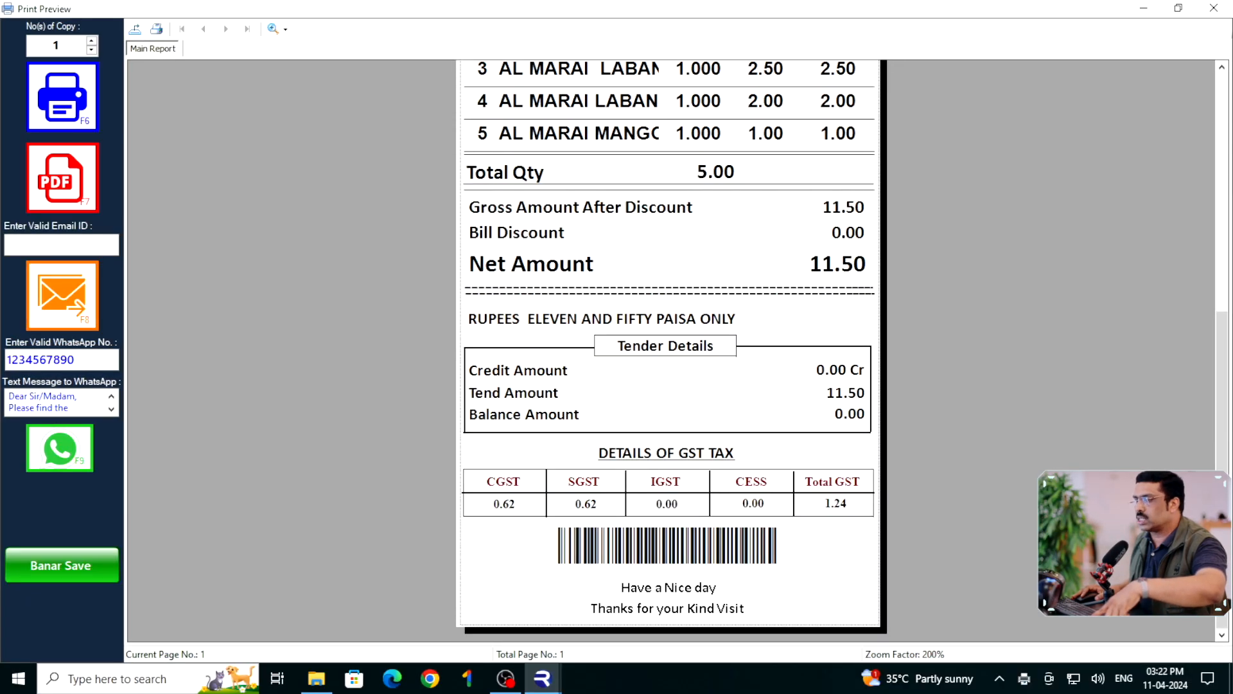
pyautogui.scroll(5, 668, 350)
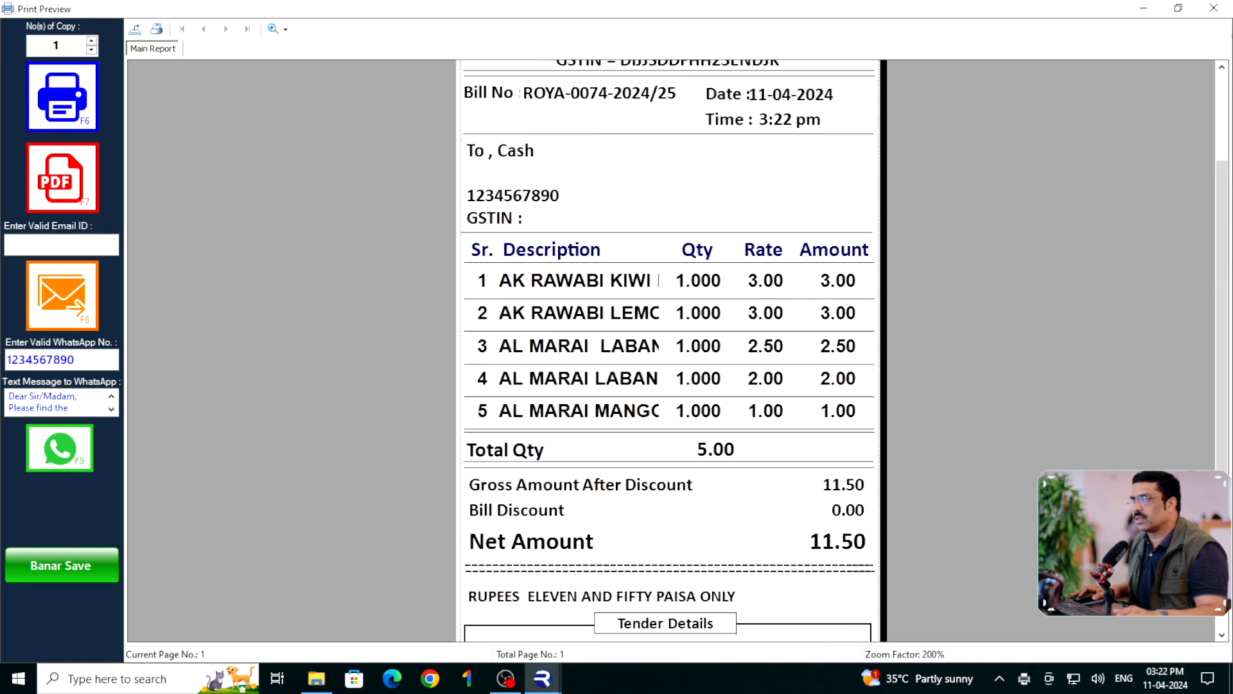
pyautogui.press('Escape')
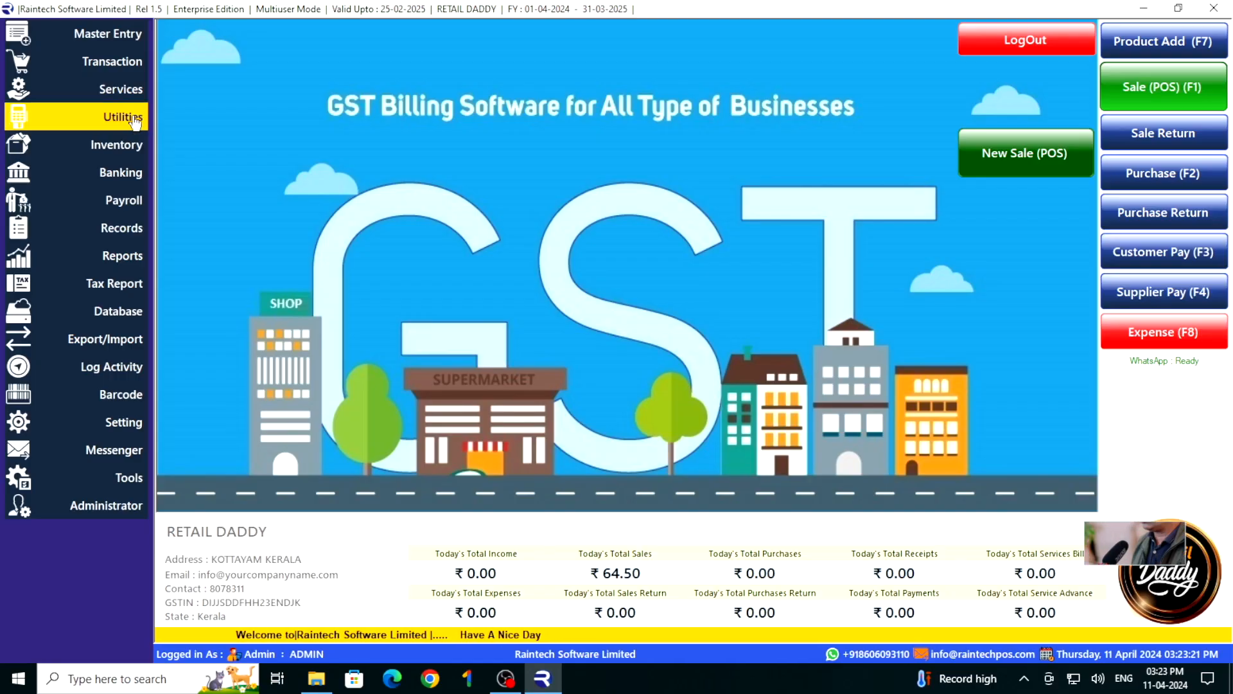
# Open the Product Catalogue - cum - Image Update utility and list all products
pyautogui.click(134, 121)
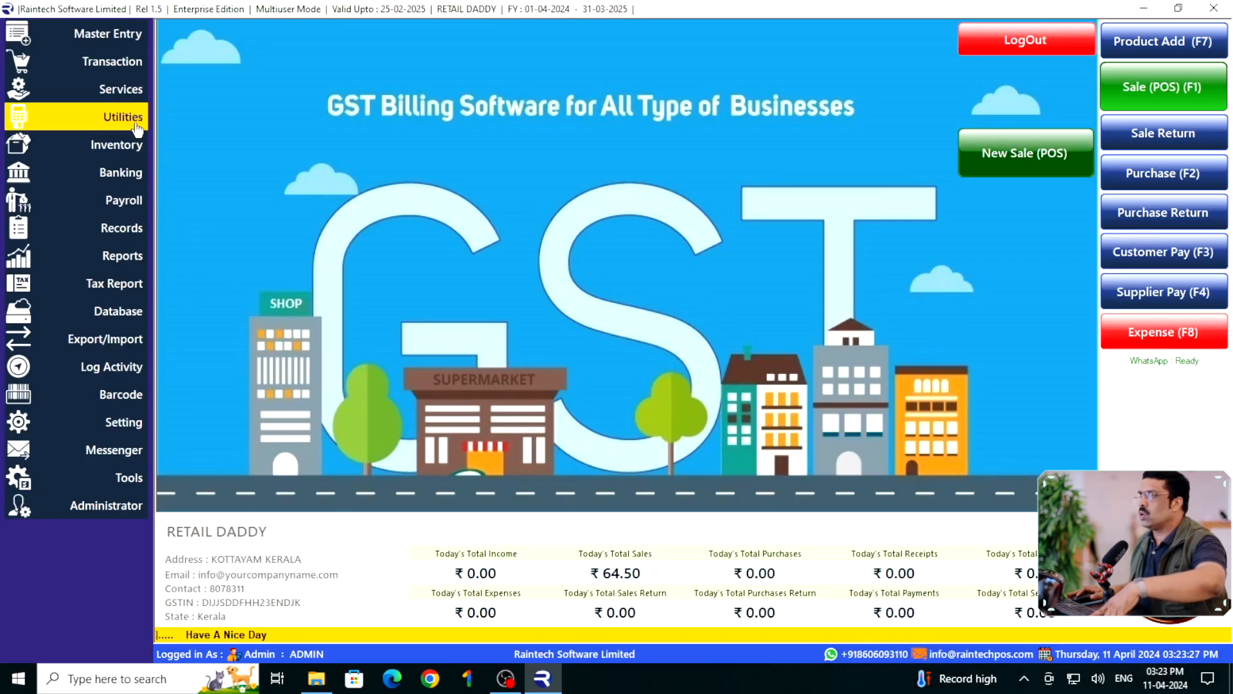
pyautogui.click(137, 125)
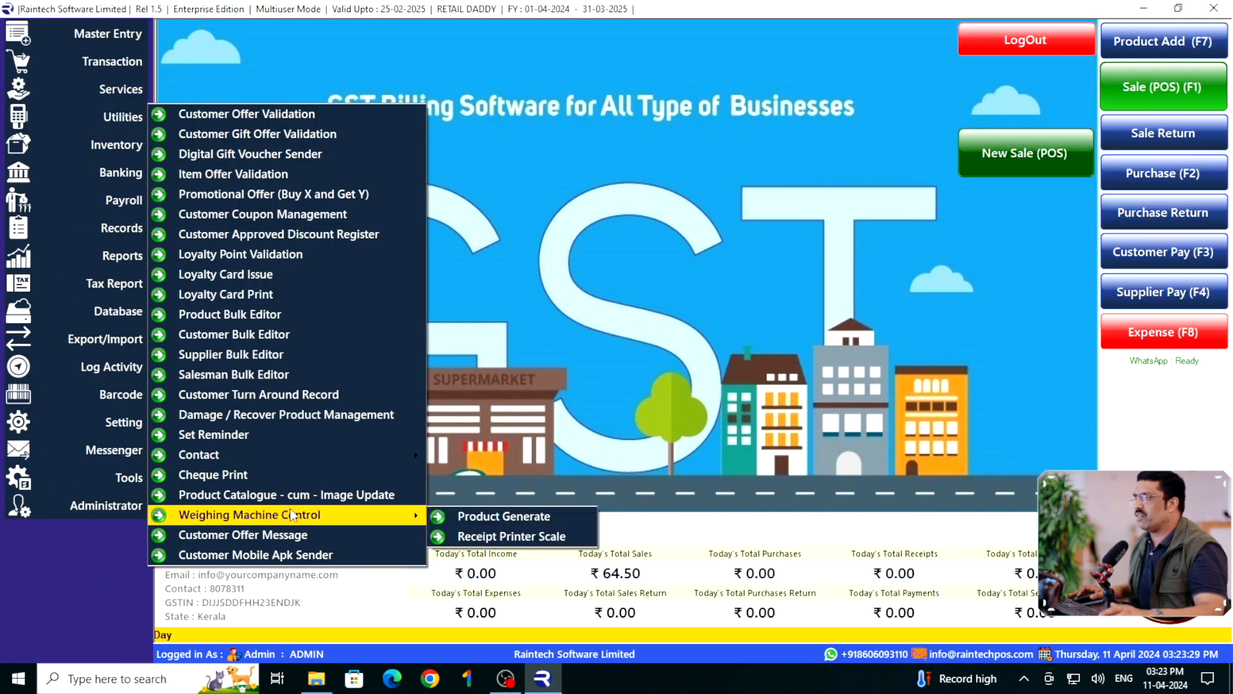
pyautogui.click(286, 495)
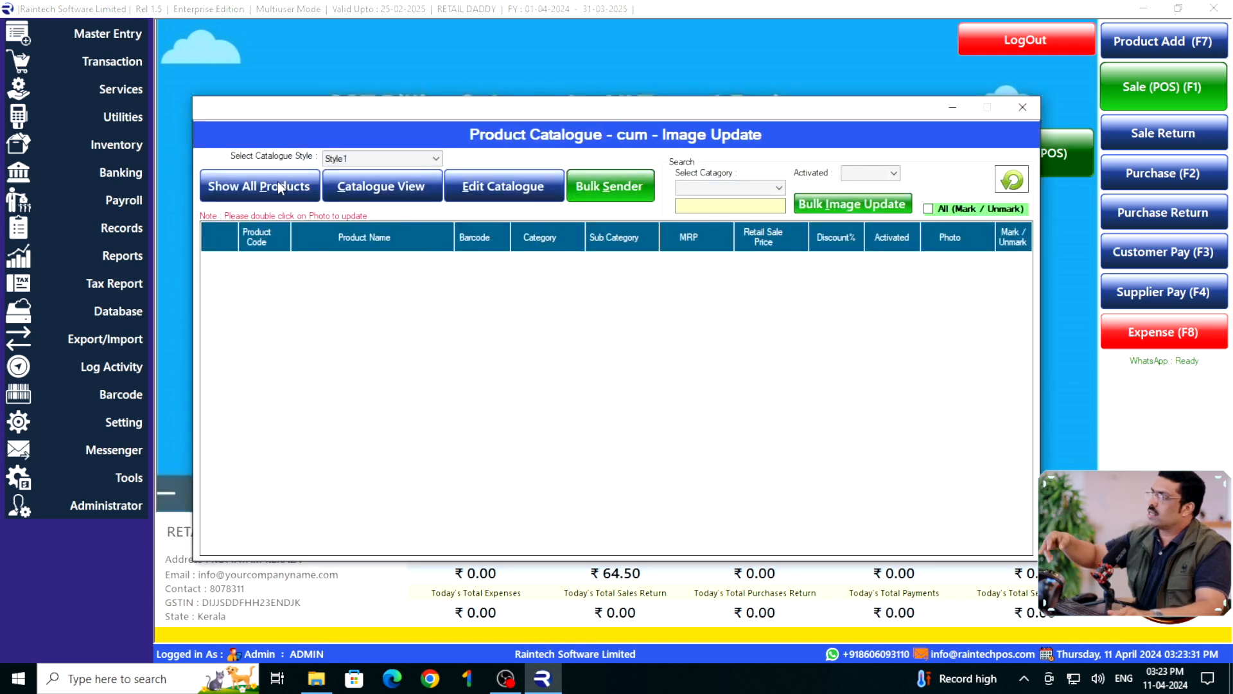
pyautogui.click(280, 187)
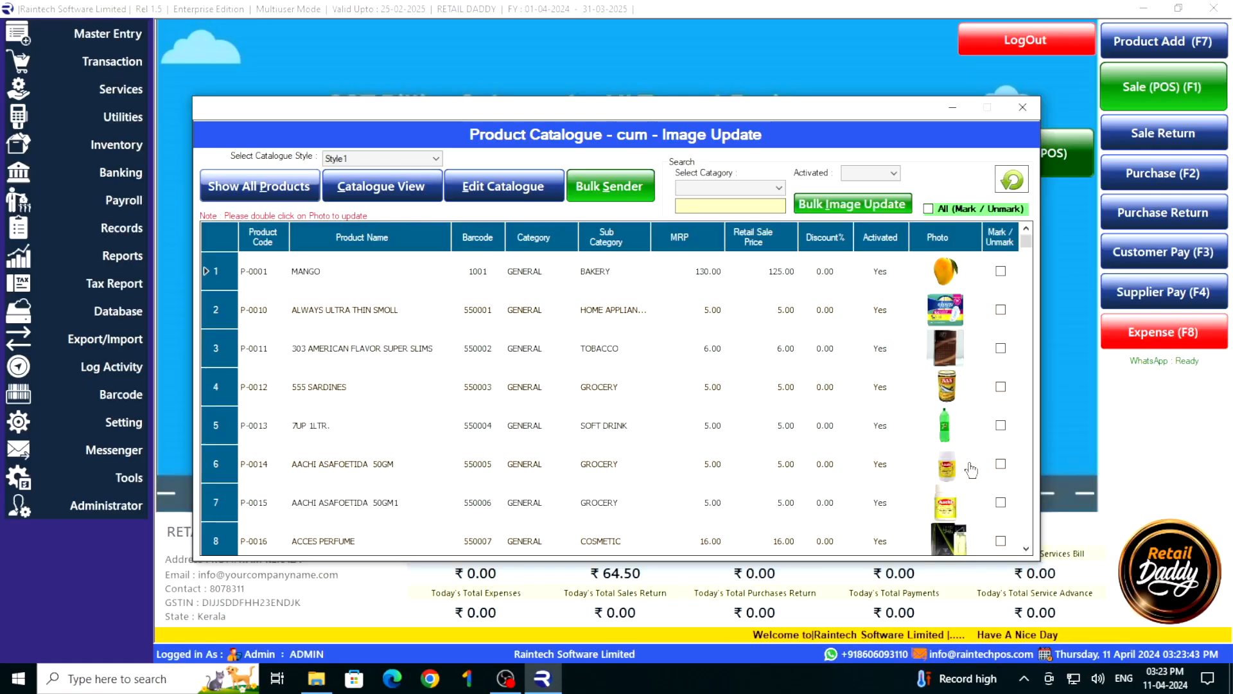
# Try marking all listed products at once, and set the catalogue's search category to Product Name
pyautogui.click(929, 209)
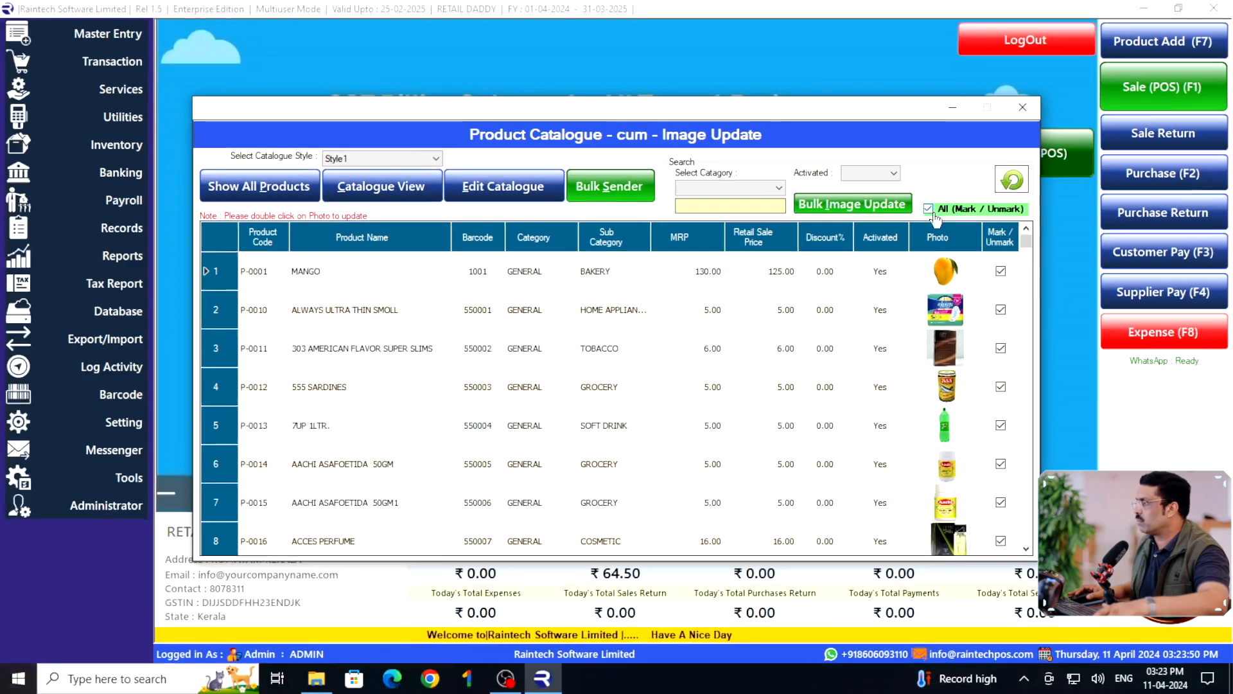
pyautogui.click(765, 188)
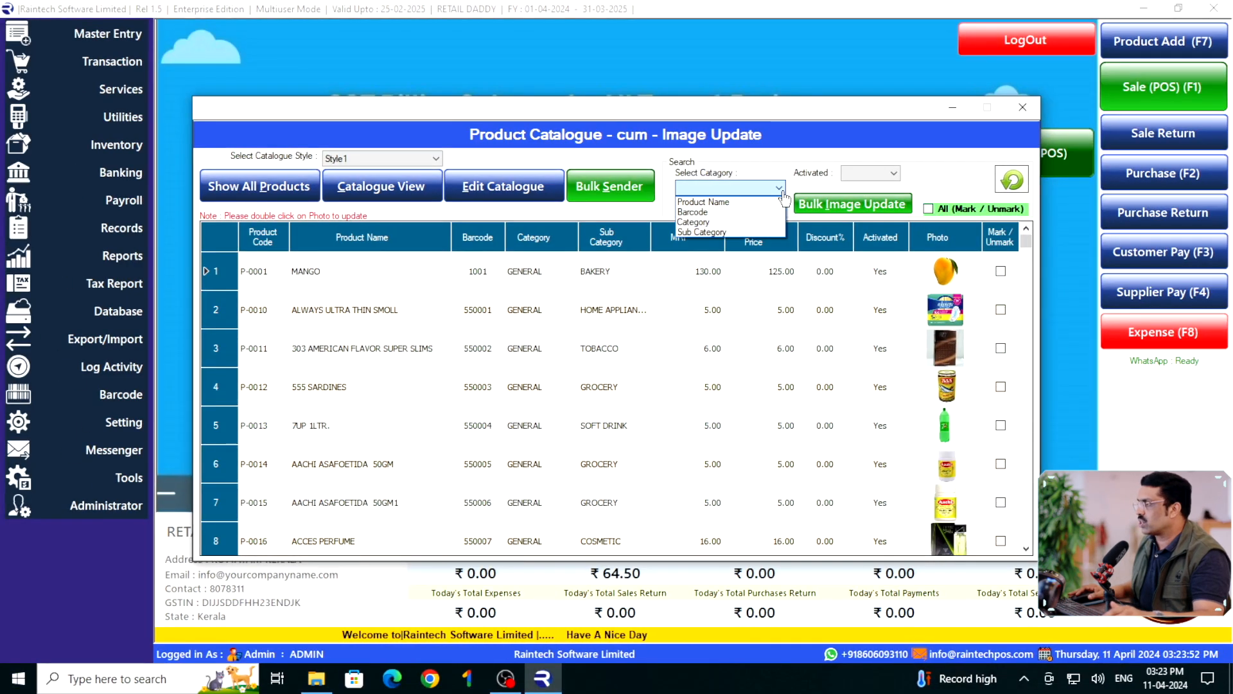
pyautogui.click(768, 202)
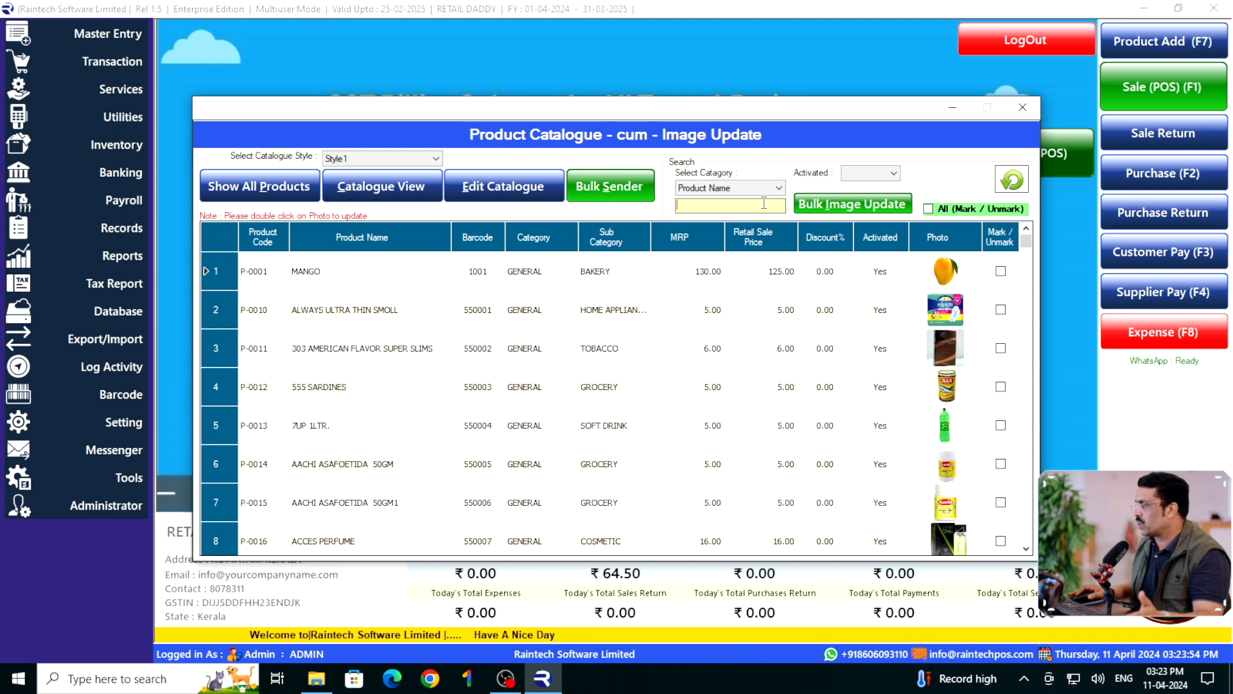
pyautogui.click(764, 188)
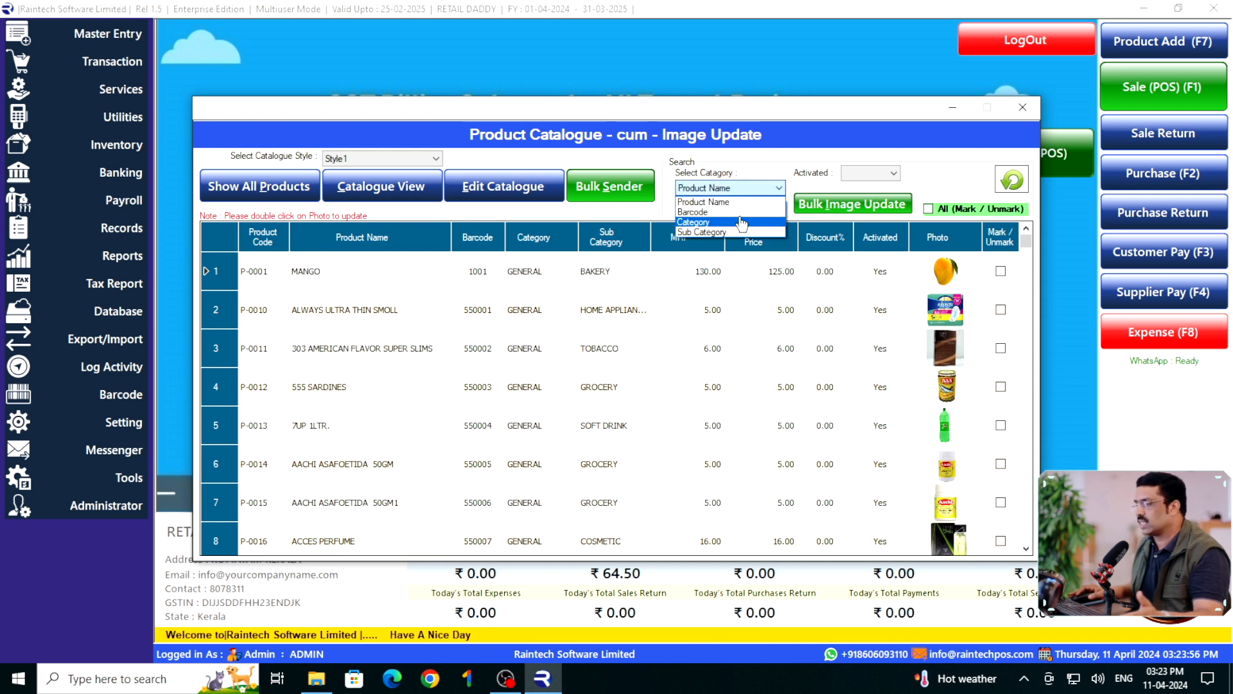
pyautogui.press('Escape')
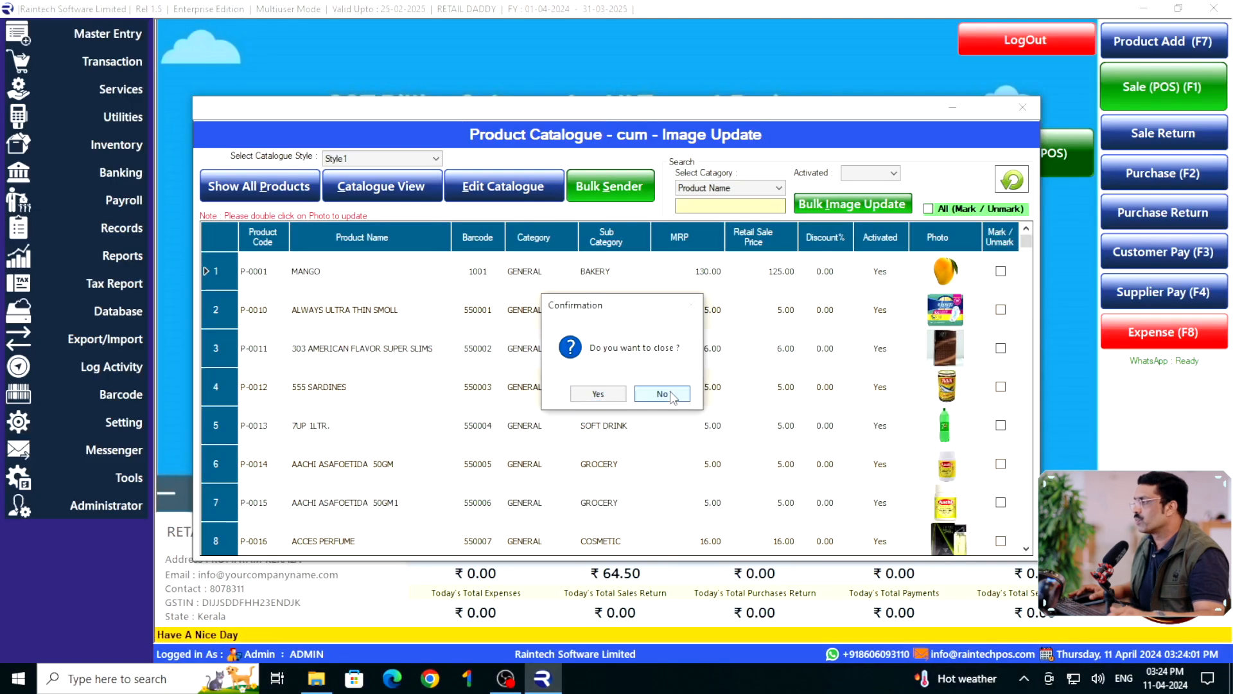
pyautogui.click(483, 583)
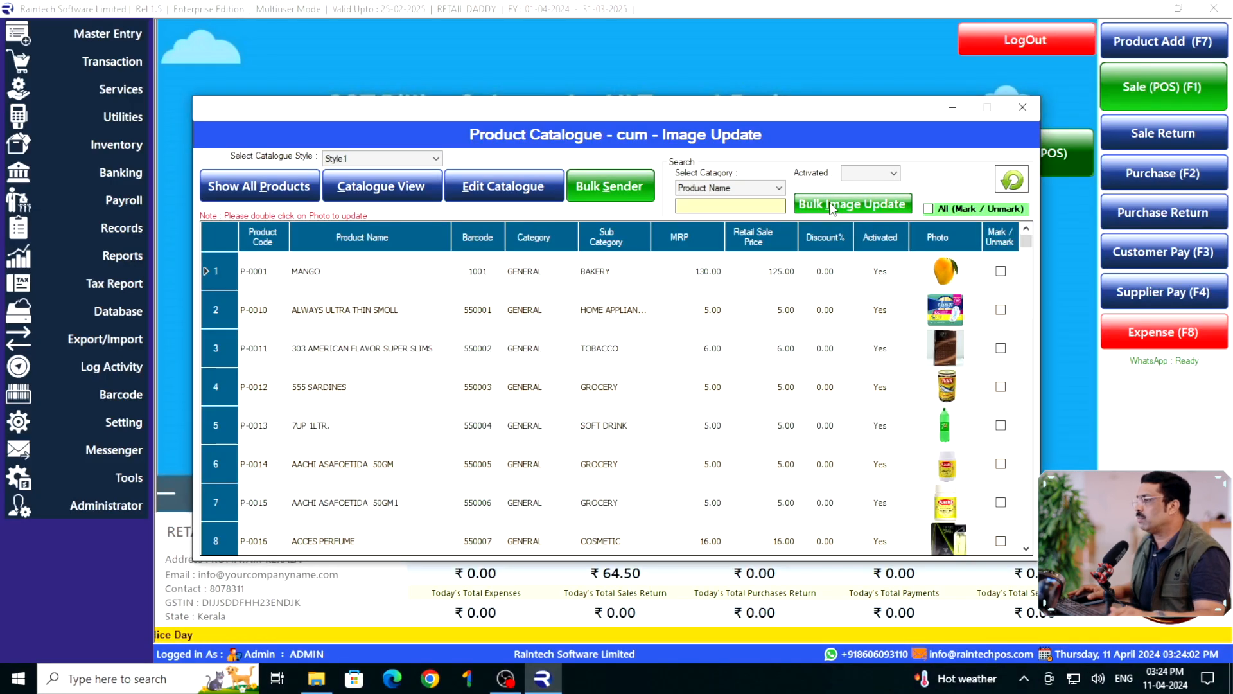
# Mark MANGO, ALWAYS ULTRA THIN SMOLL and 303 AMERICAN FLAVOR SUPER SLIMS individually in the product list
pyautogui.click(1001, 273)
pyautogui.click(1002, 311)
pyautogui.click(1000, 349)
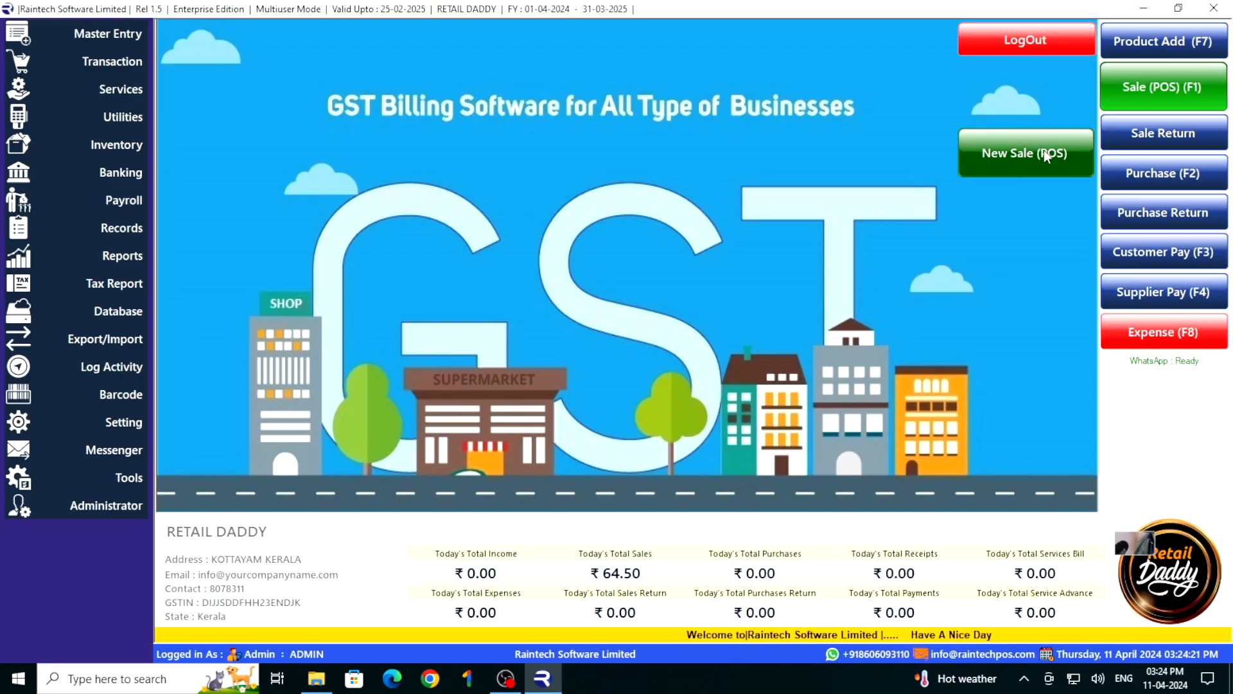
# Open a new POS sale and view the product images in the BAKERY and BEVERAGES categories
pyautogui.click(1036, 150)
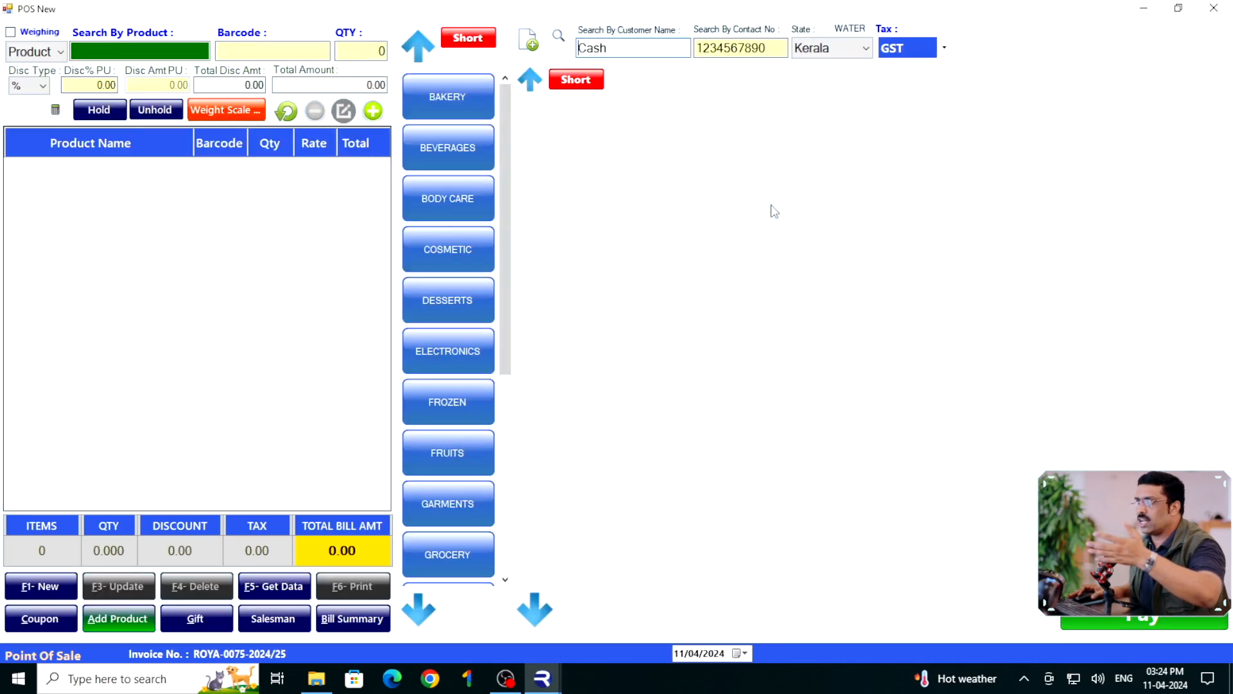
pyautogui.click(449, 114)
pyautogui.click(457, 153)
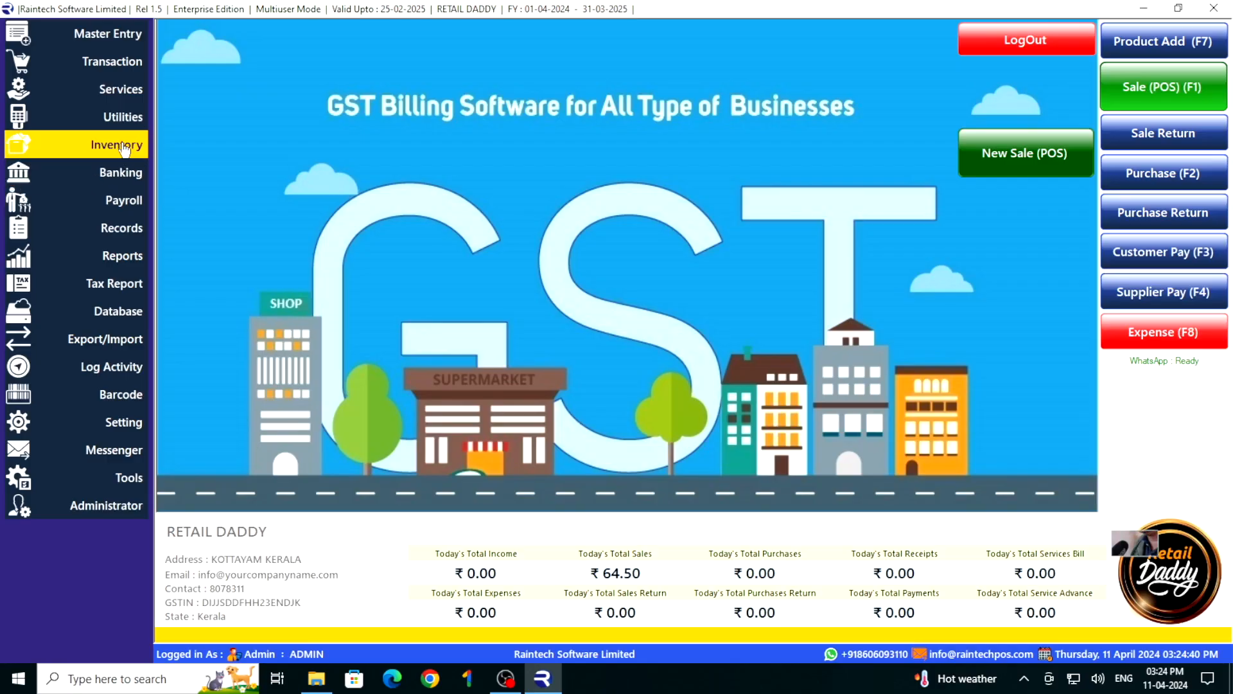
# Reopen the Product Catalogue - cum - Image Update utility and mark 303 AMERICAN FLAVOR SUPER SLIMS, 555 SARDINES, 7UP 1LTR. and AACHI ASAFOETIDA 50GM
pyautogui.click(122, 117)
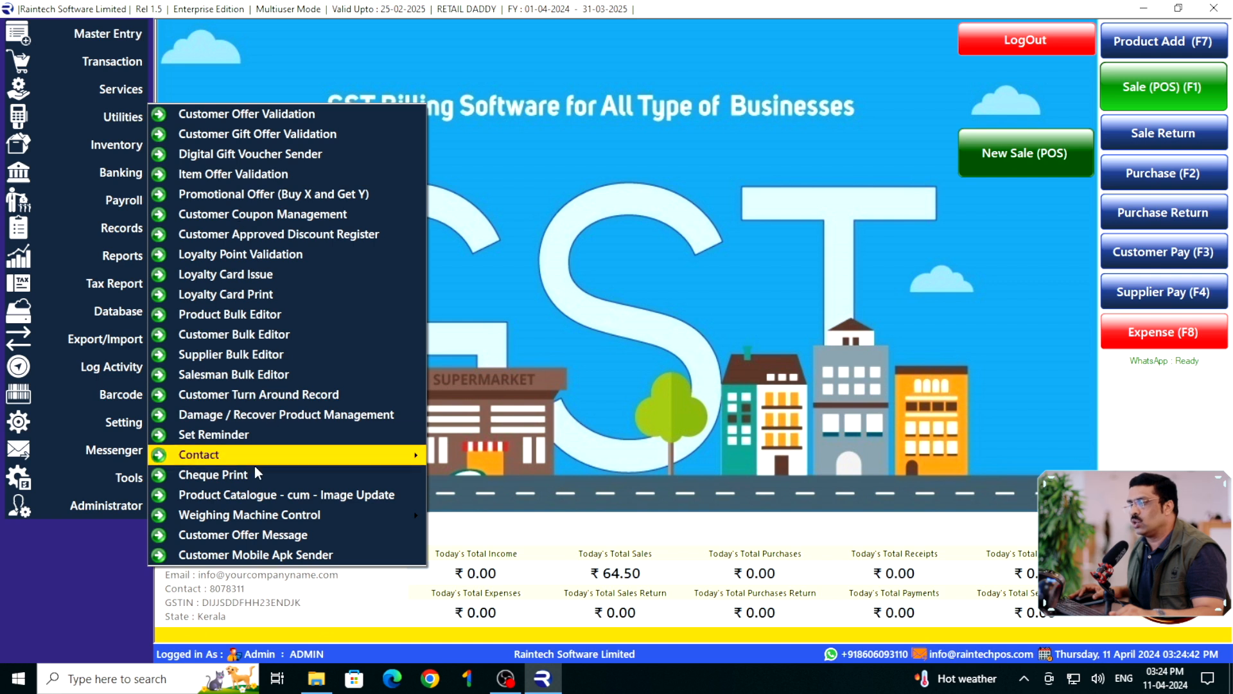
pyautogui.click(257, 495)
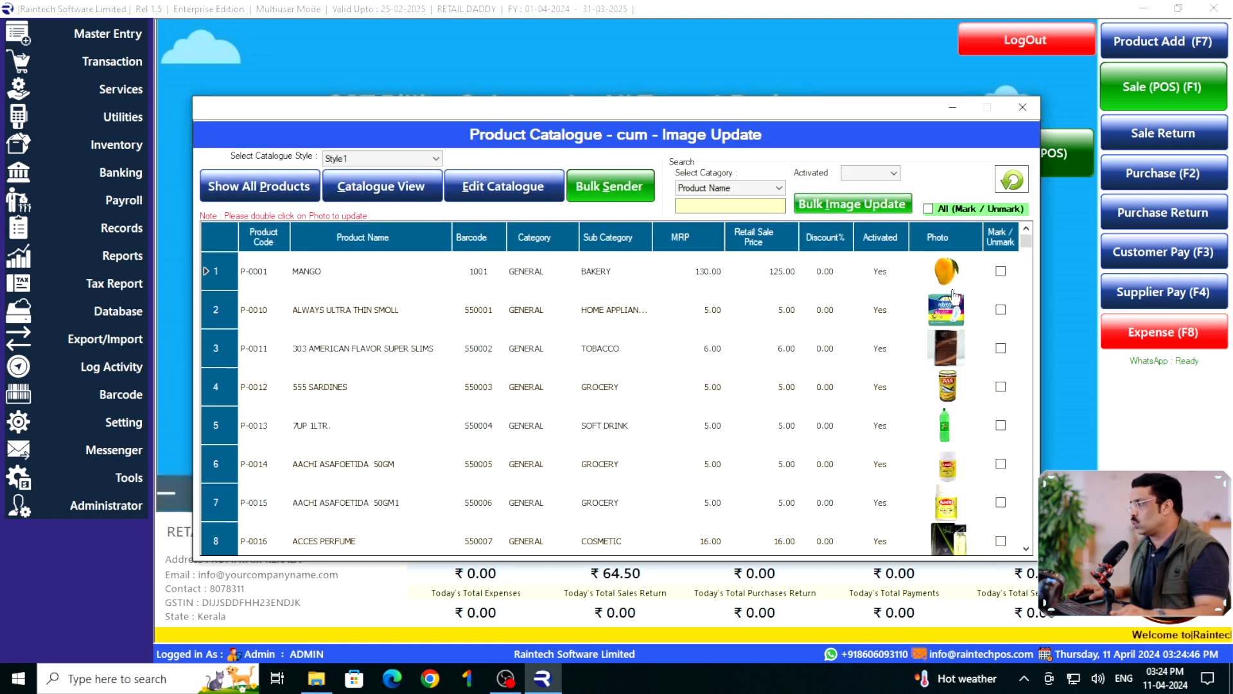
pyautogui.click(1001, 348)
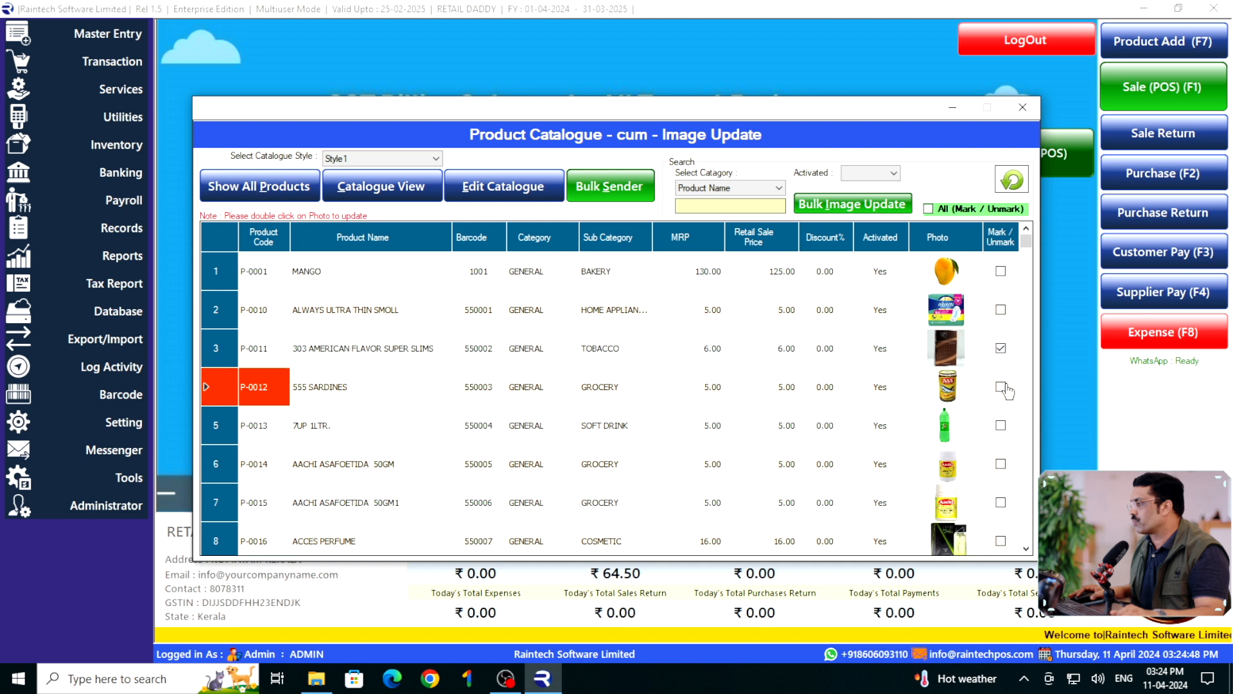
pyautogui.click(1001, 425)
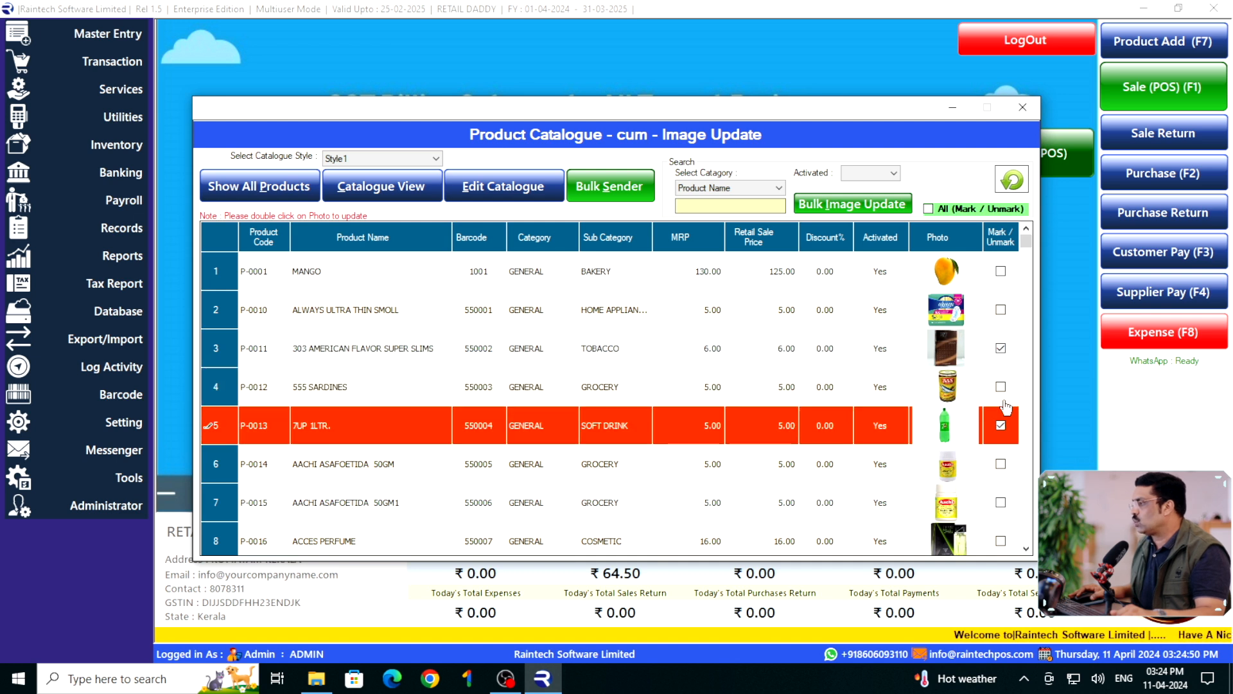
pyautogui.click(1002, 465)
# Mark AHSAN ATTAR, AL MARAI FRESH YOGHURT .520KG, AL MARAI LABAN STRAWBERRY, AL MARAI 180ML and AL MARAI MANGO JUICY for the catalogue
pyautogui.scroll(-5, 1002, 474)
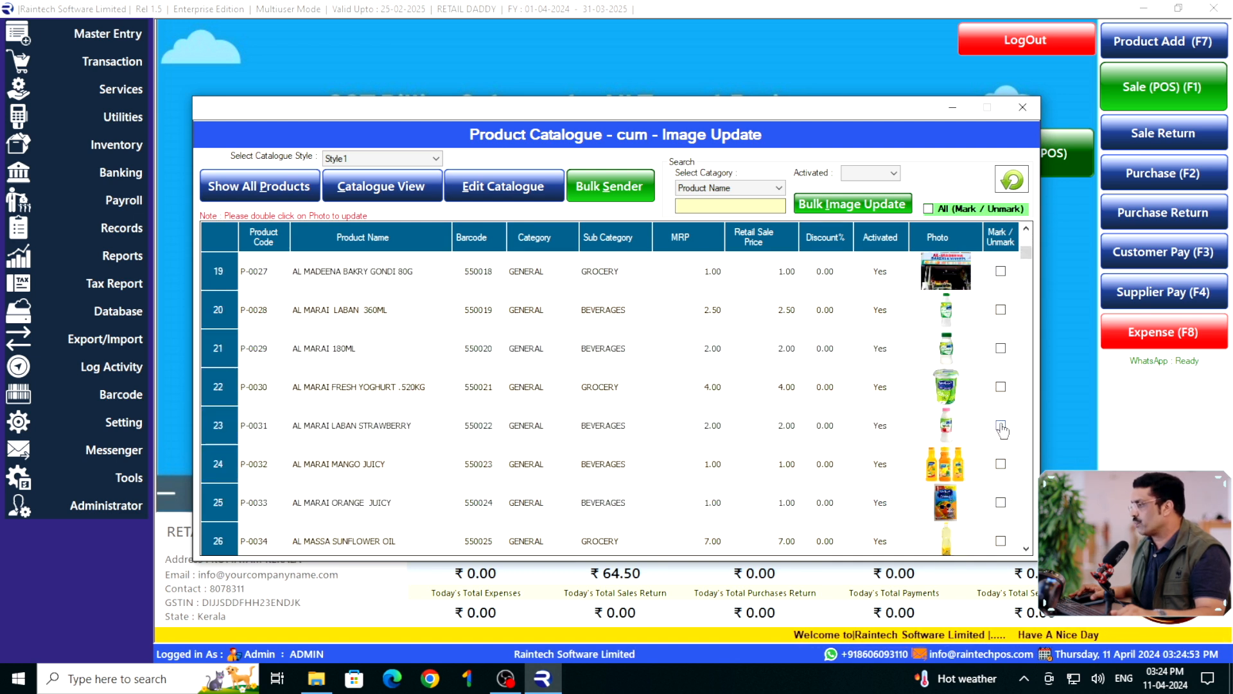
pyautogui.click(1001, 389)
pyautogui.click(1002, 426)
pyautogui.click(1003, 387)
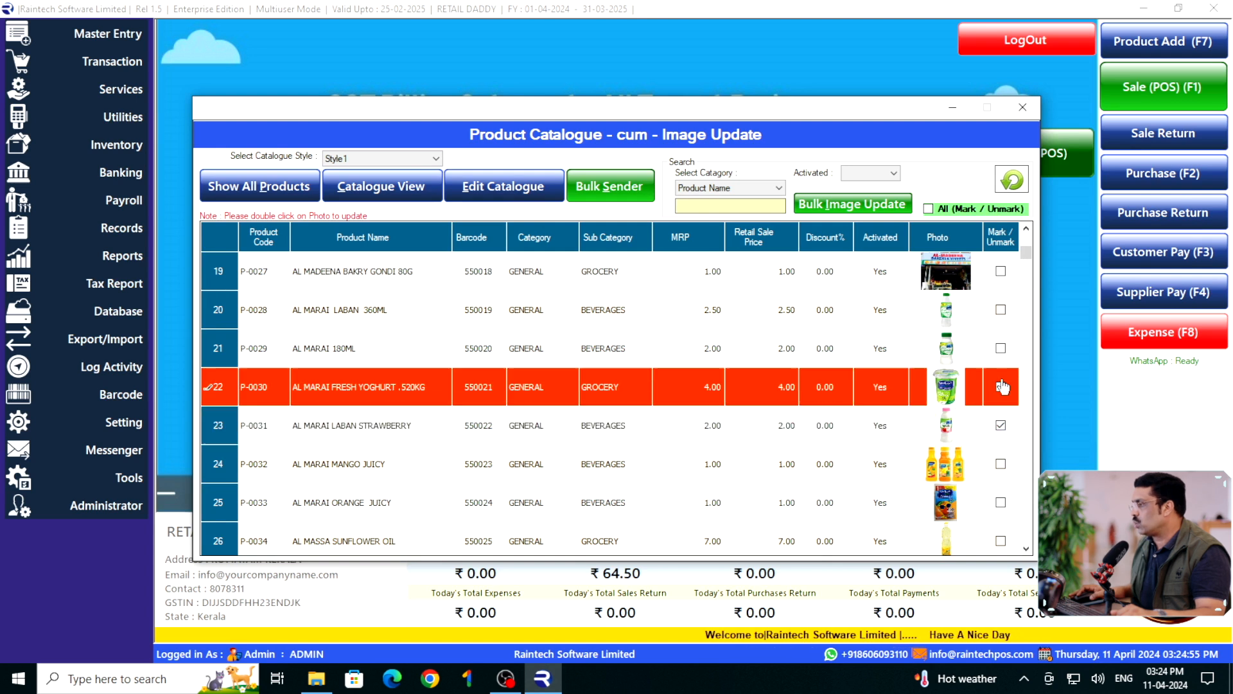
pyautogui.click(1001, 350)
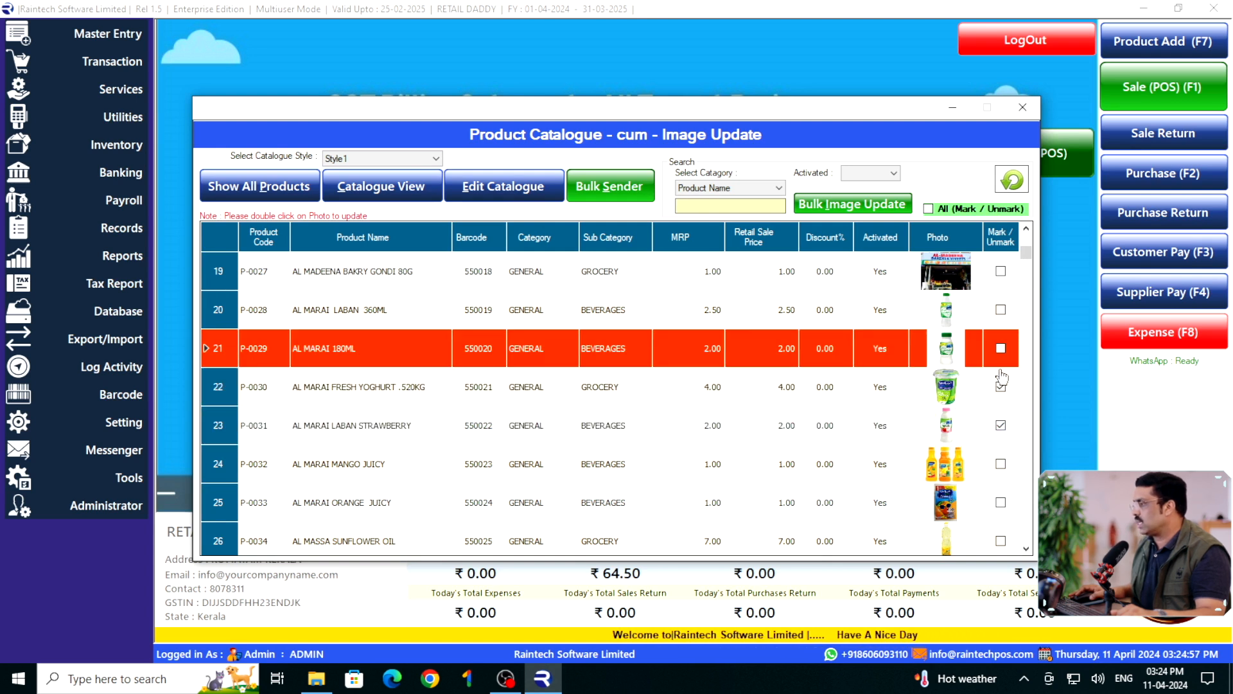
pyautogui.click(1001, 350)
pyautogui.click(1002, 467)
# Mark AL RAWABI GUAVA 200ML, AL RAWABI POMEGRANATE 200ML and 500ML, ALMARAI FRESH MILK 100% LOW FAT 500ML and ALMARAI FRESH YOGHURT 170GRAM
pyautogui.scroll(-3, 1002, 467)
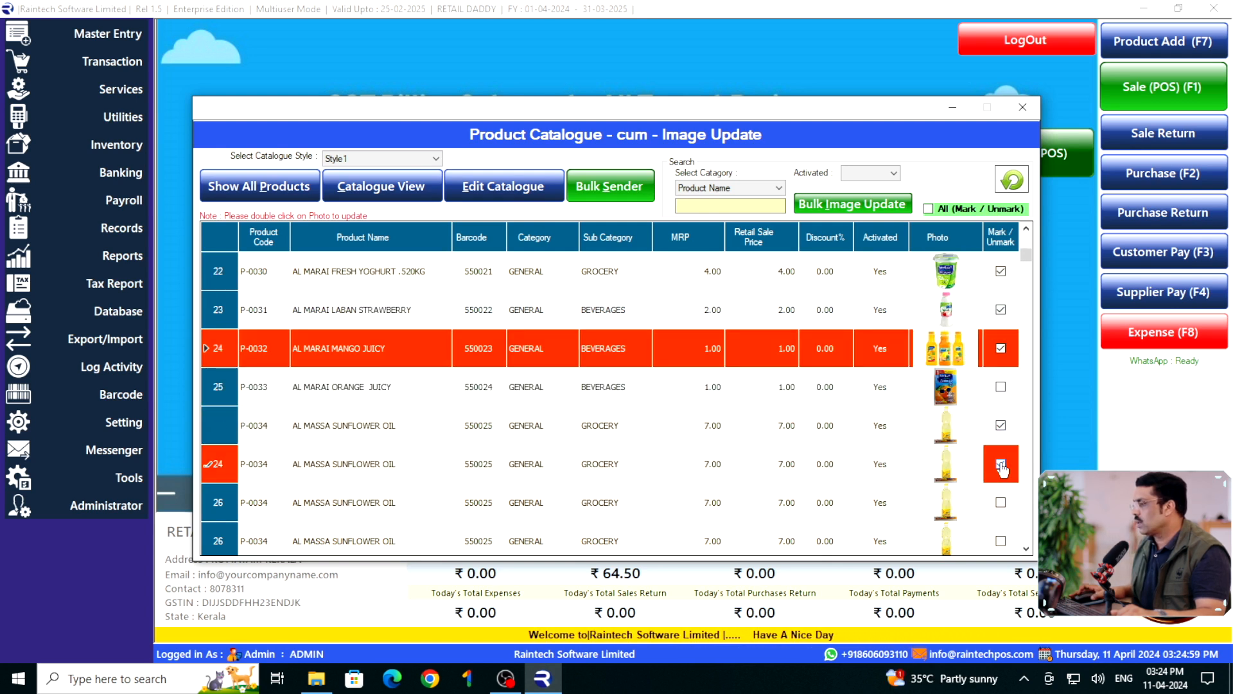
pyautogui.click(1001, 427)
pyautogui.click(999, 389)
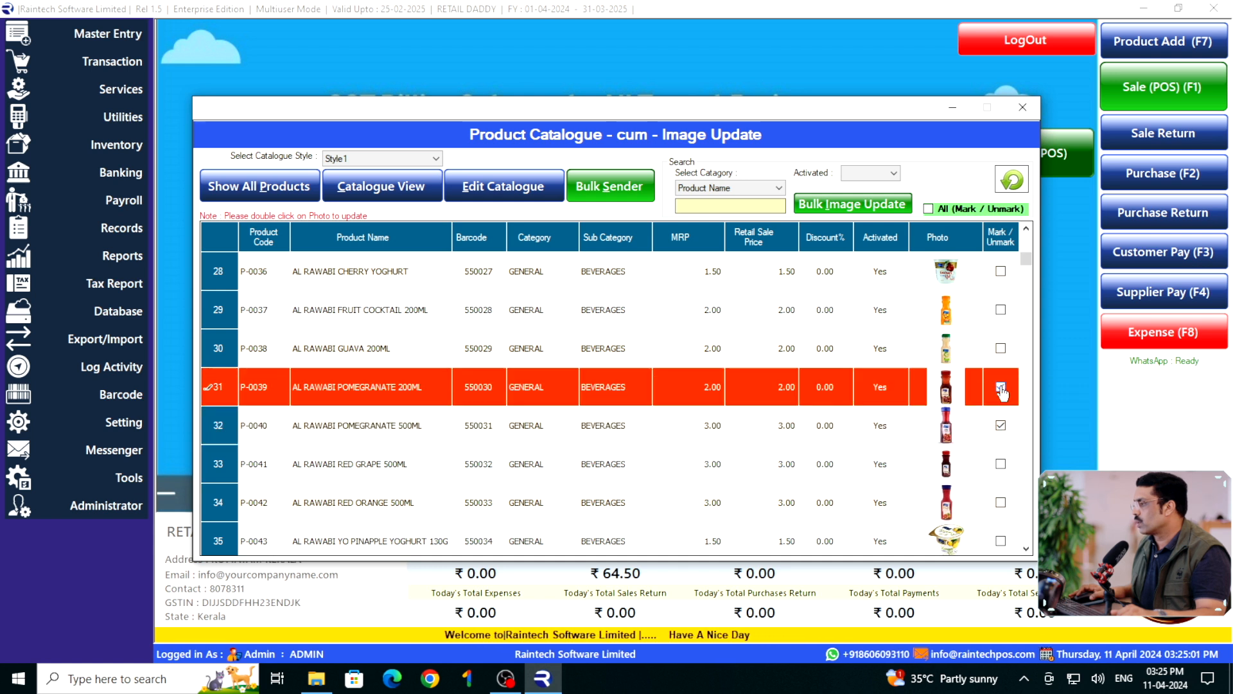
pyautogui.click(1000, 350)
pyautogui.scroll(-3, 999, 446)
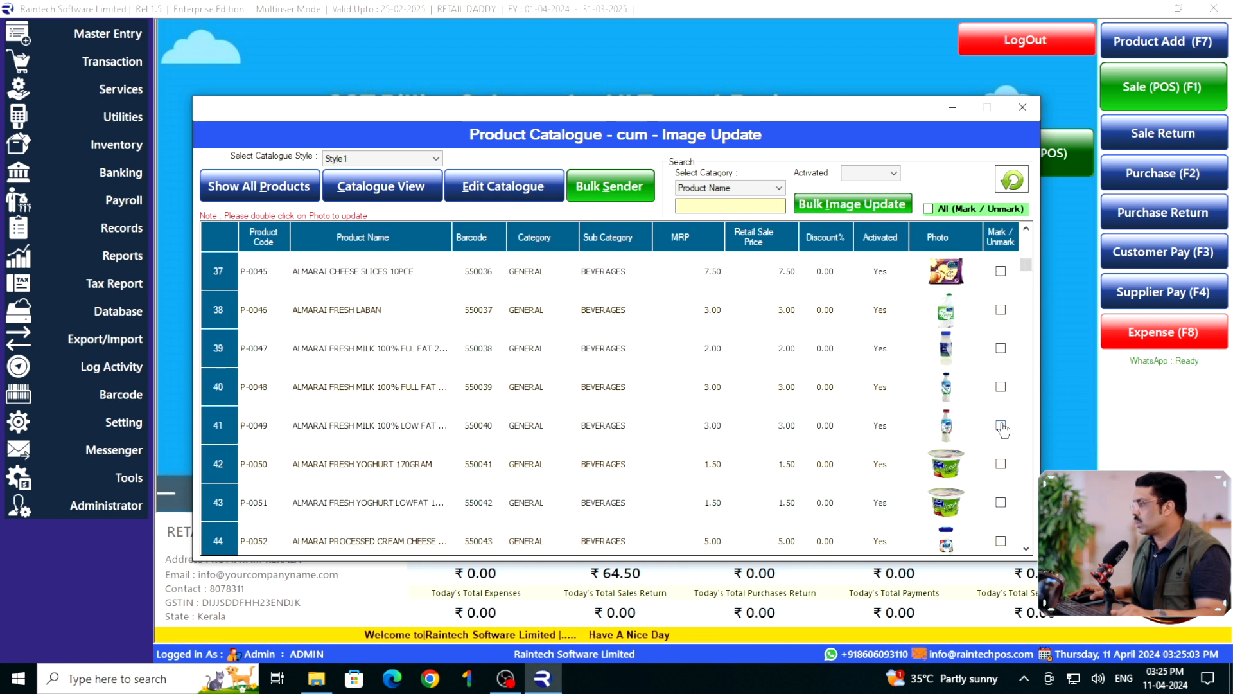
pyautogui.click(1002, 426)
pyautogui.click(1002, 466)
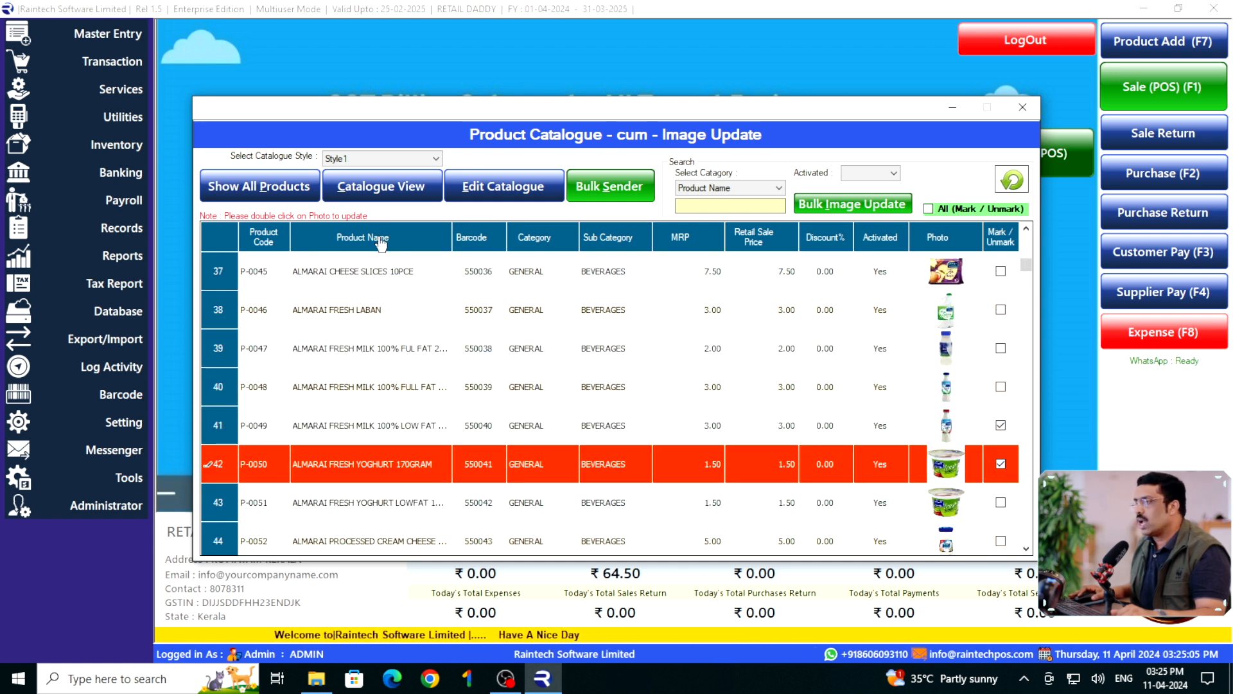
# Check the available catalogue styles, preview the marked products' catalogue in Style1, and close the preview
pyautogui.click(386, 158)
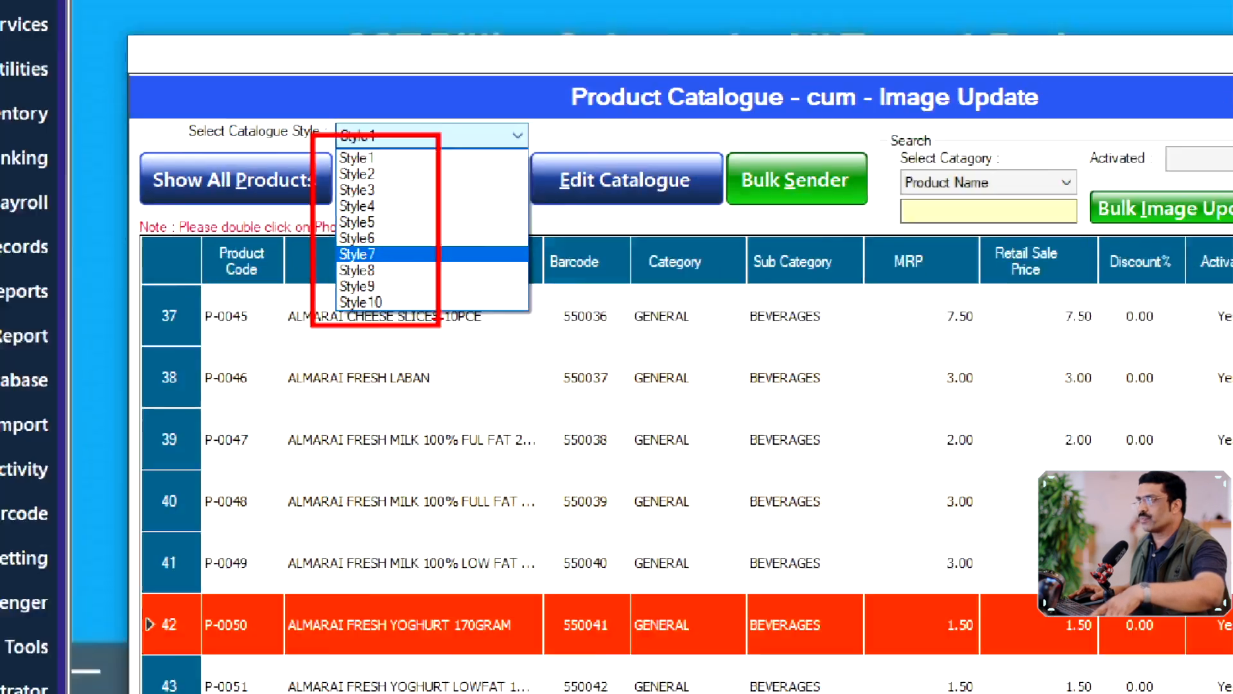
pyautogui.press('Escape')
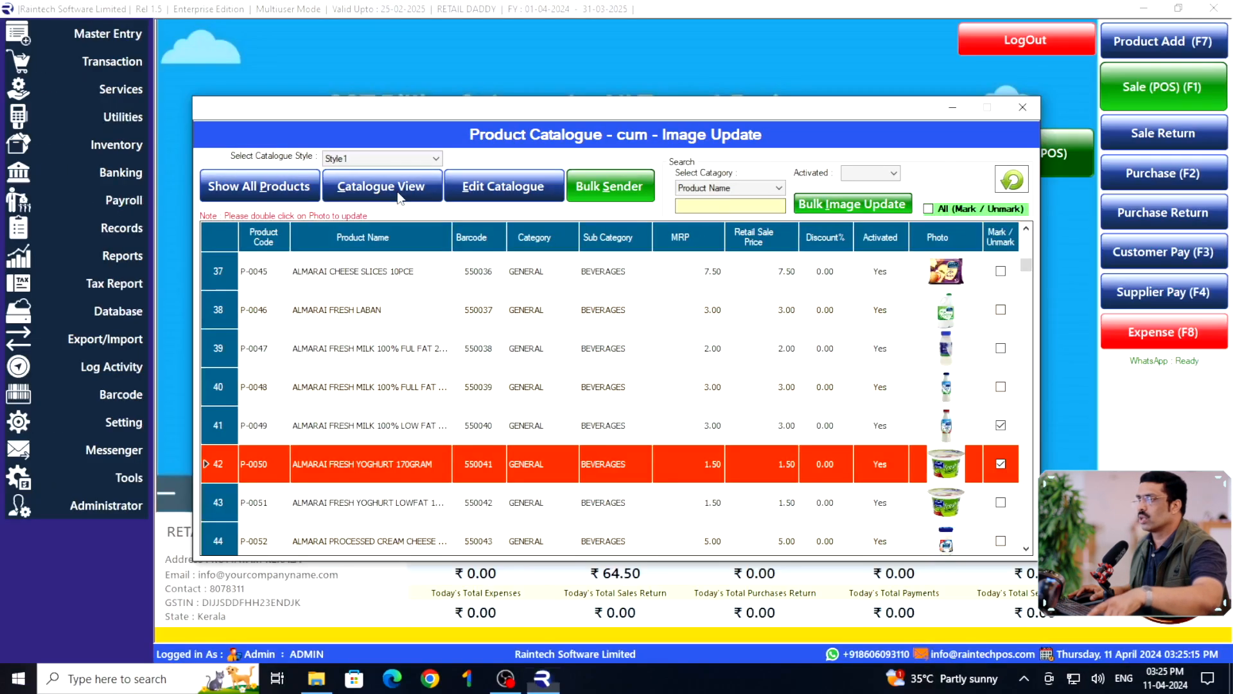
pyautogui.click(403, 212)
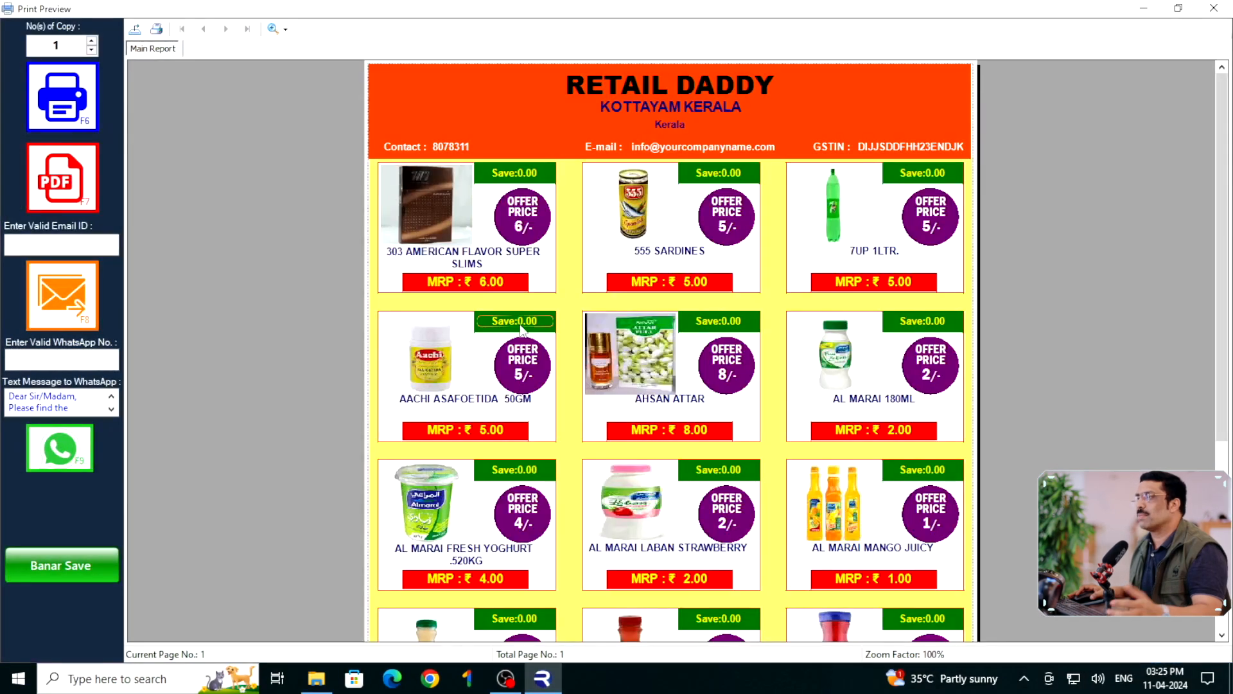
pyautogui.scroll(-5, 514, 310)
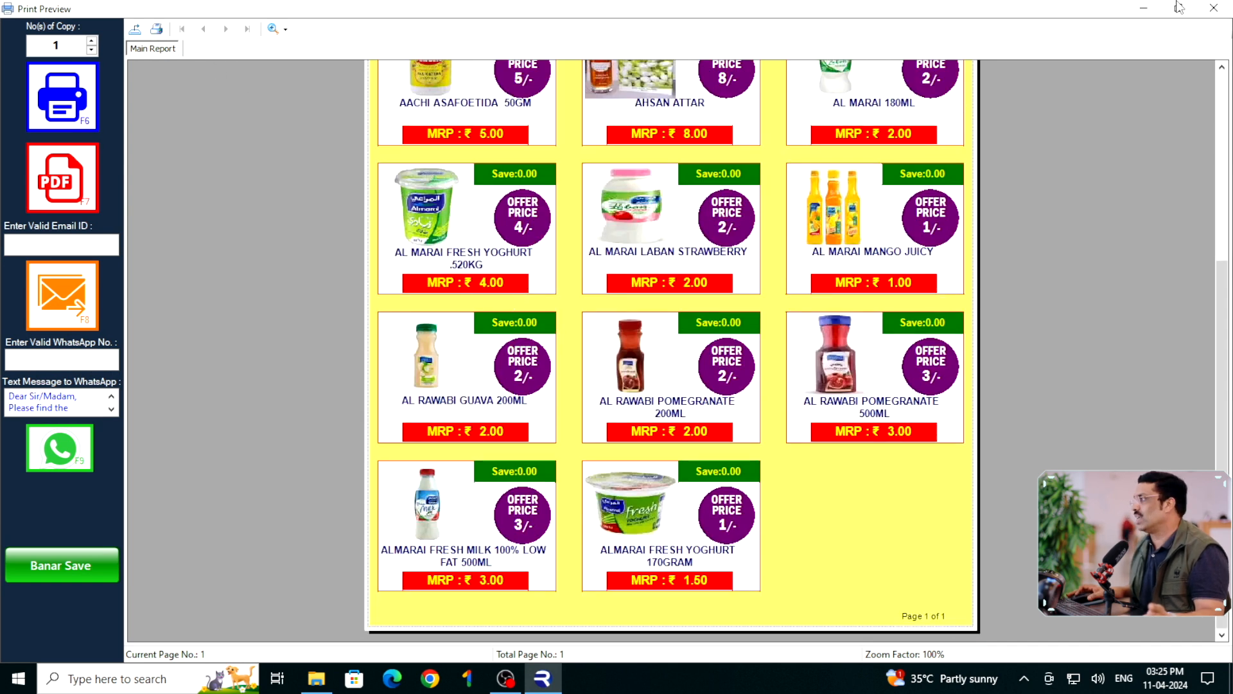
pyautogui.click(1213, 10)
# Add ALMARAICO MANGO 200ML to the marked products, review the Style1 catalogue preview again, and close it
pyautogui.scroll(-3, 977, 395)
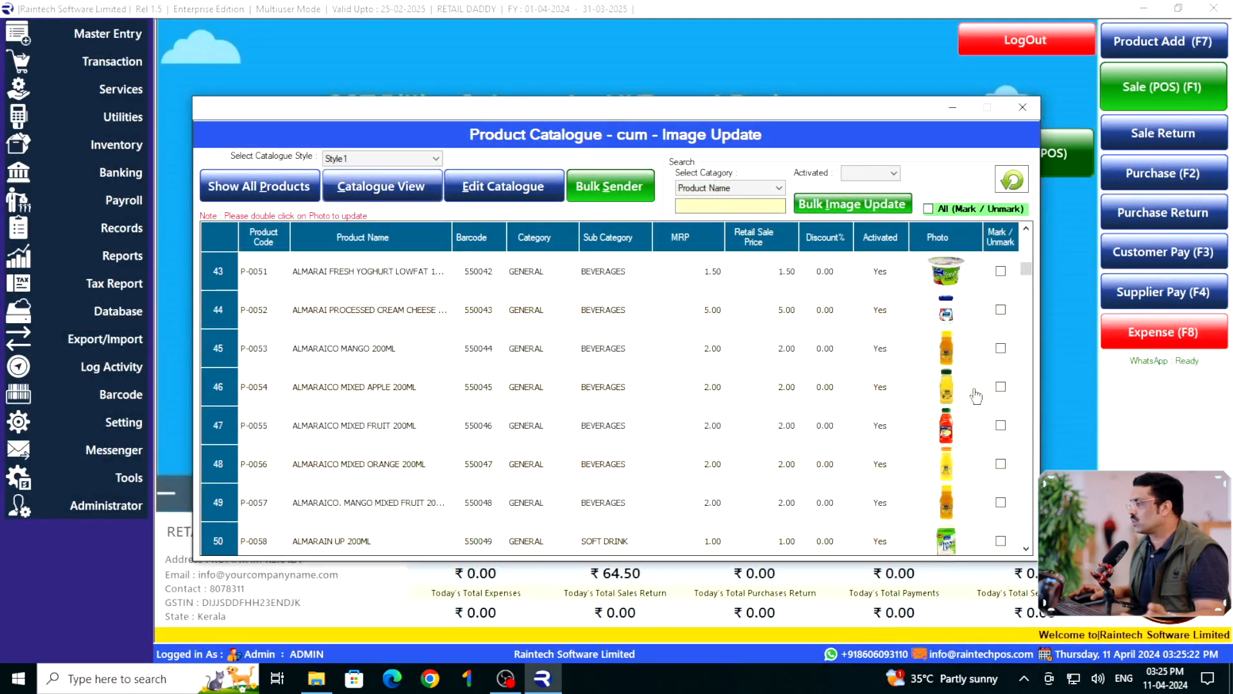
pyautogui.click(1001, 349)
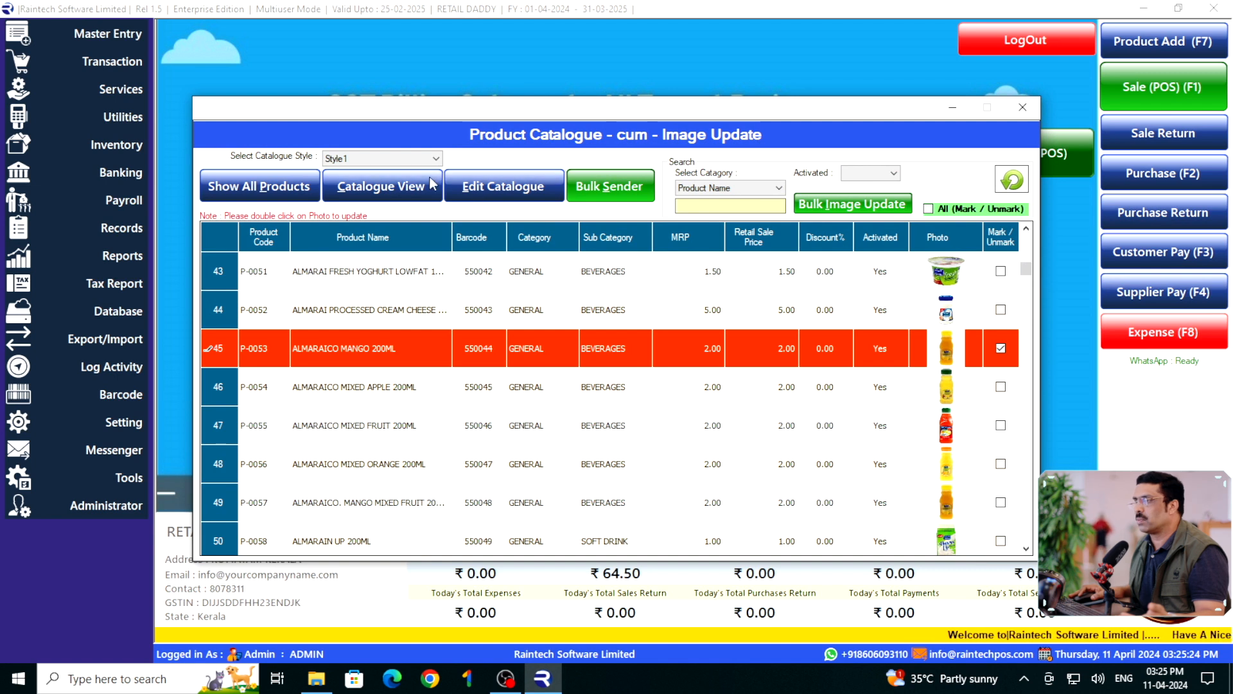
pyautogui.click(431, 184)
pyautogui.scroll(-5, 782, 412)
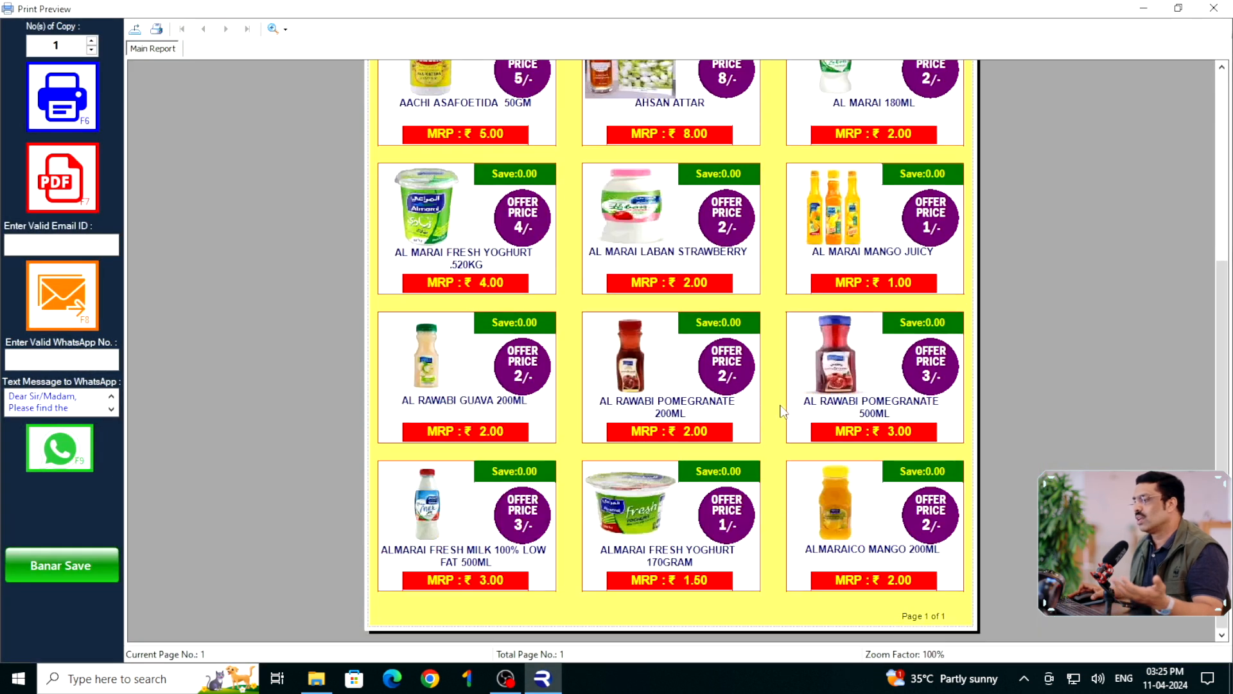
pyautogui.scroll(5, 779, 402)
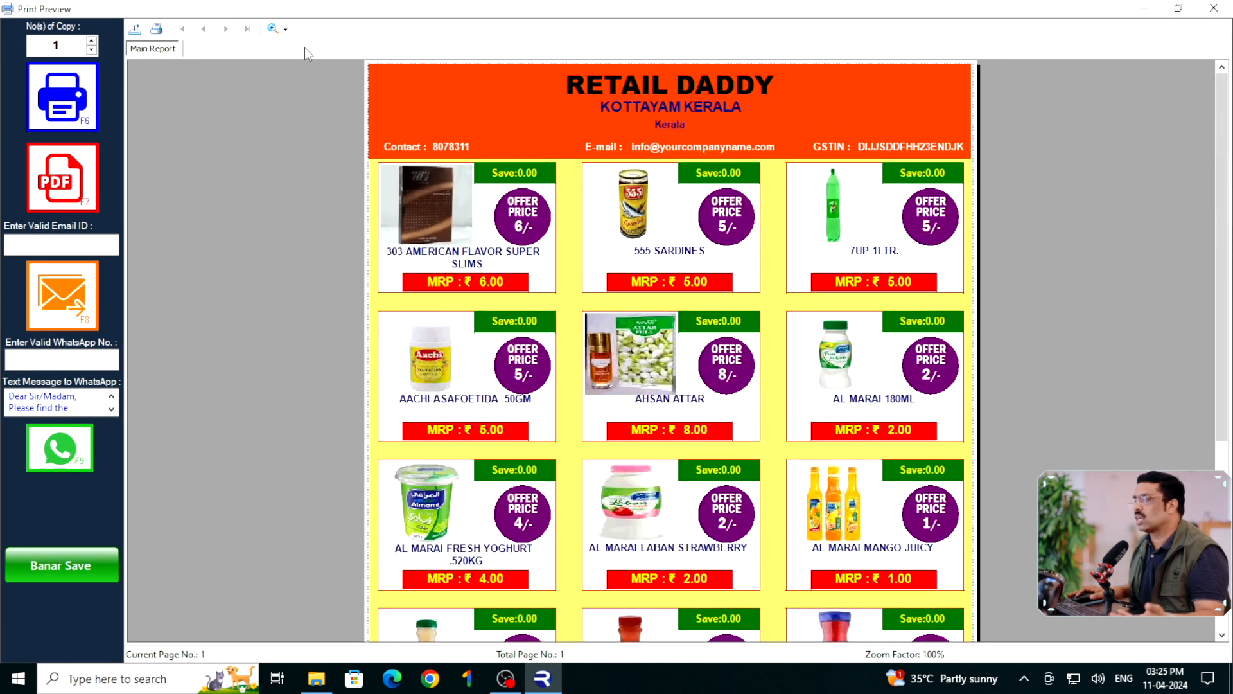
pyautogui.click(1213, 10)
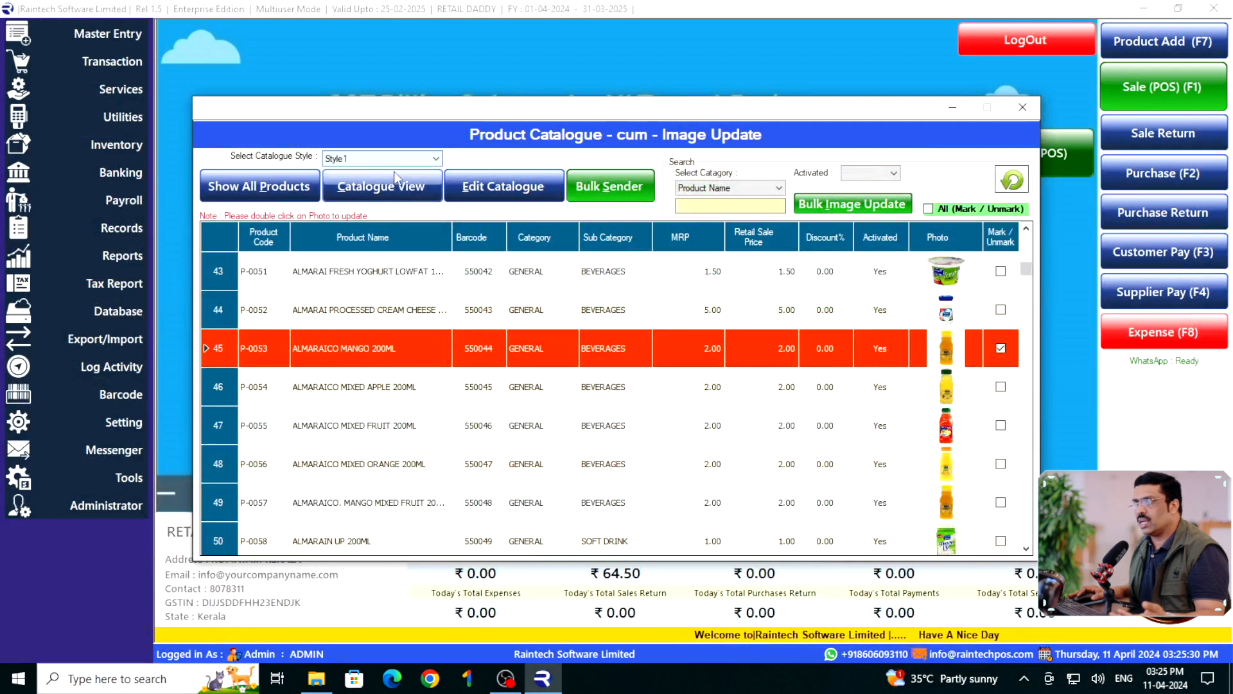
# Switch the catalogue style to Style2, preview the marked products in that layout, and close the preview
pyautogui.click(422, 164)
pyautogui.click(404, 186)
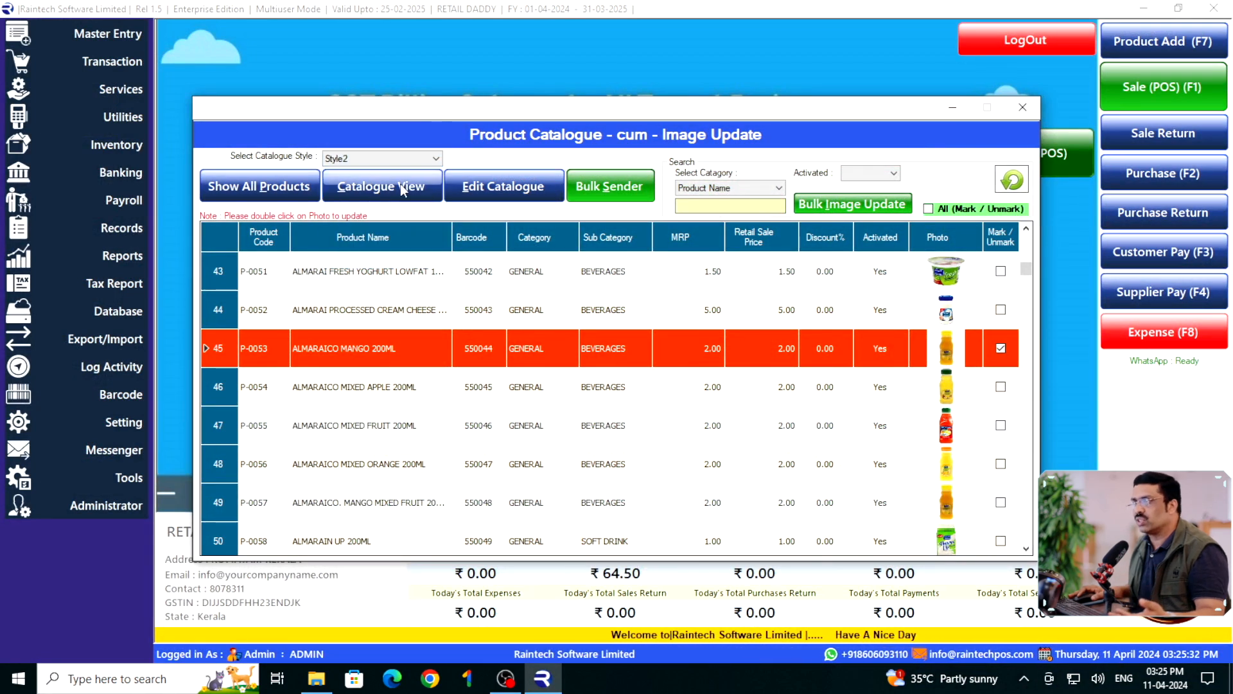
pyautogui.click(404, 187)
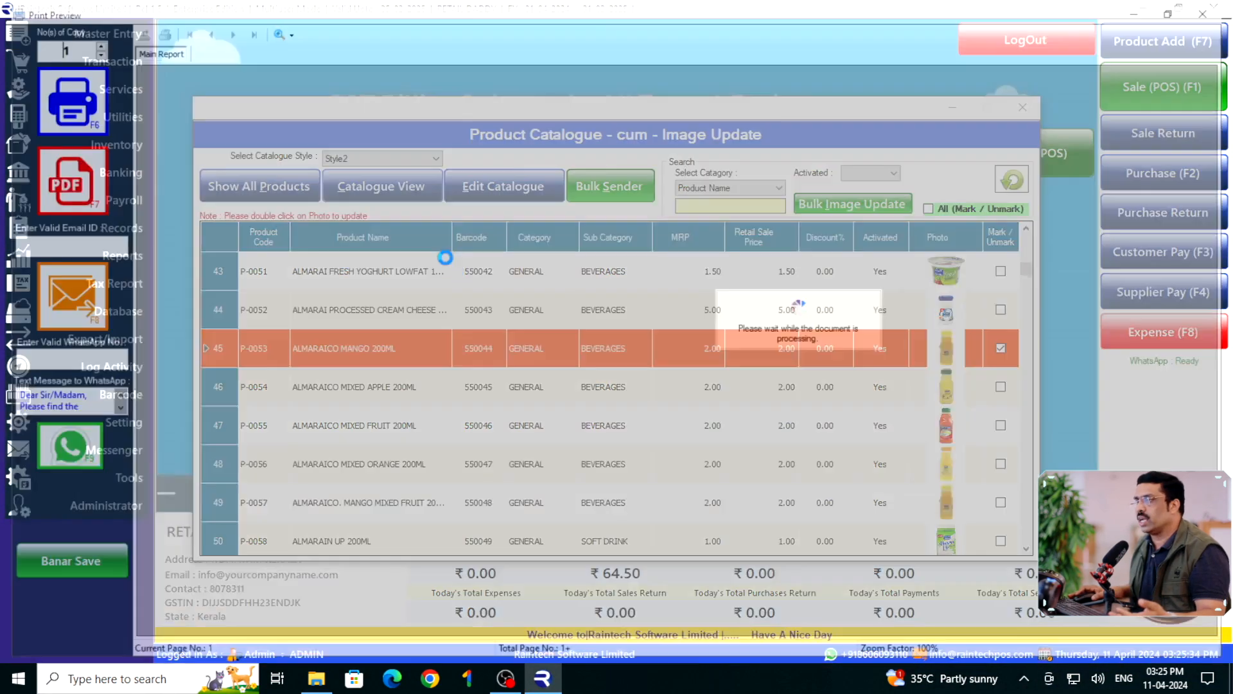
pyautogui.scroll(-5, 605, 364)
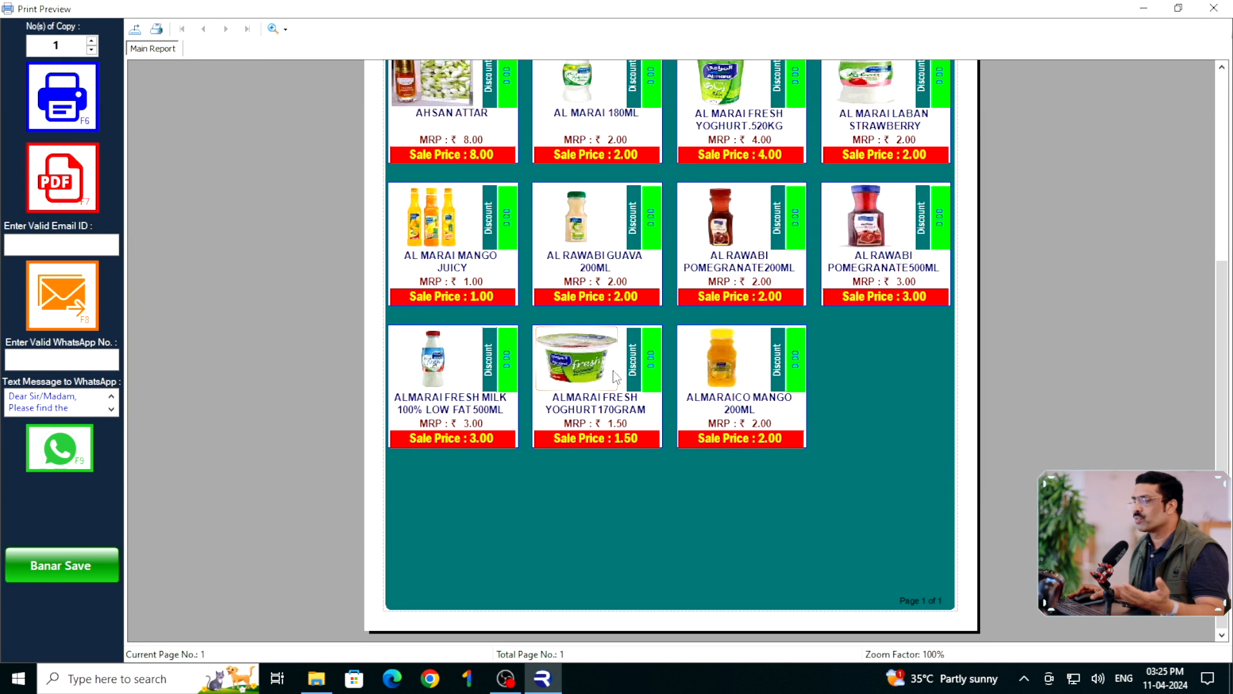
pyautogui.click(1217, 9)
# Set the catalogue style to Style4 and review the preview down to the end of the page
pyautogui.click(398, 159)
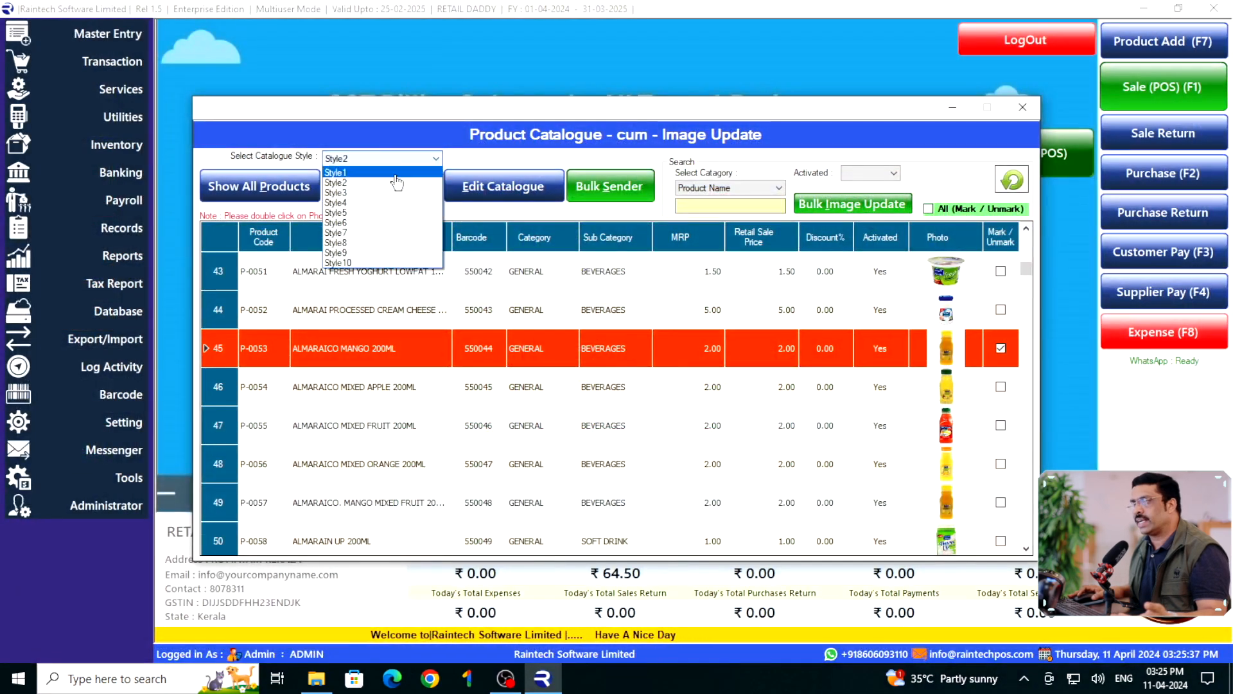
pyautogui.click(381, 203)
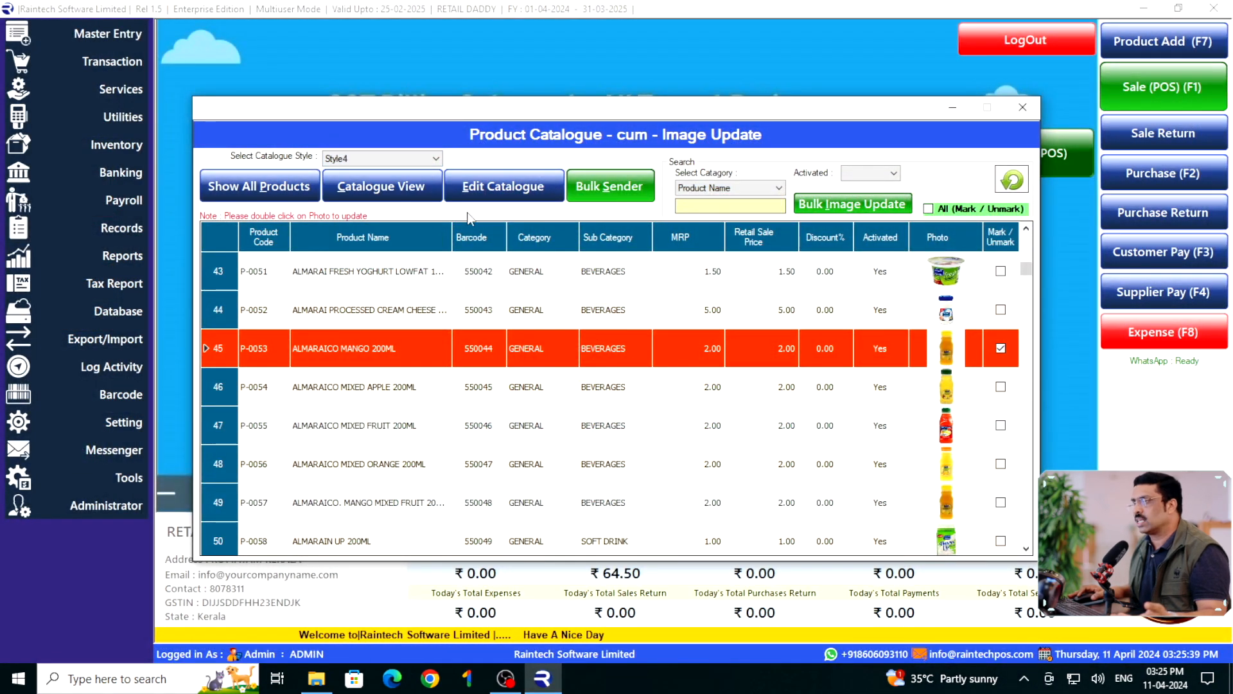
pyautogui.click(415, 187)
pyautogui.scroll(-5, 468, 242)
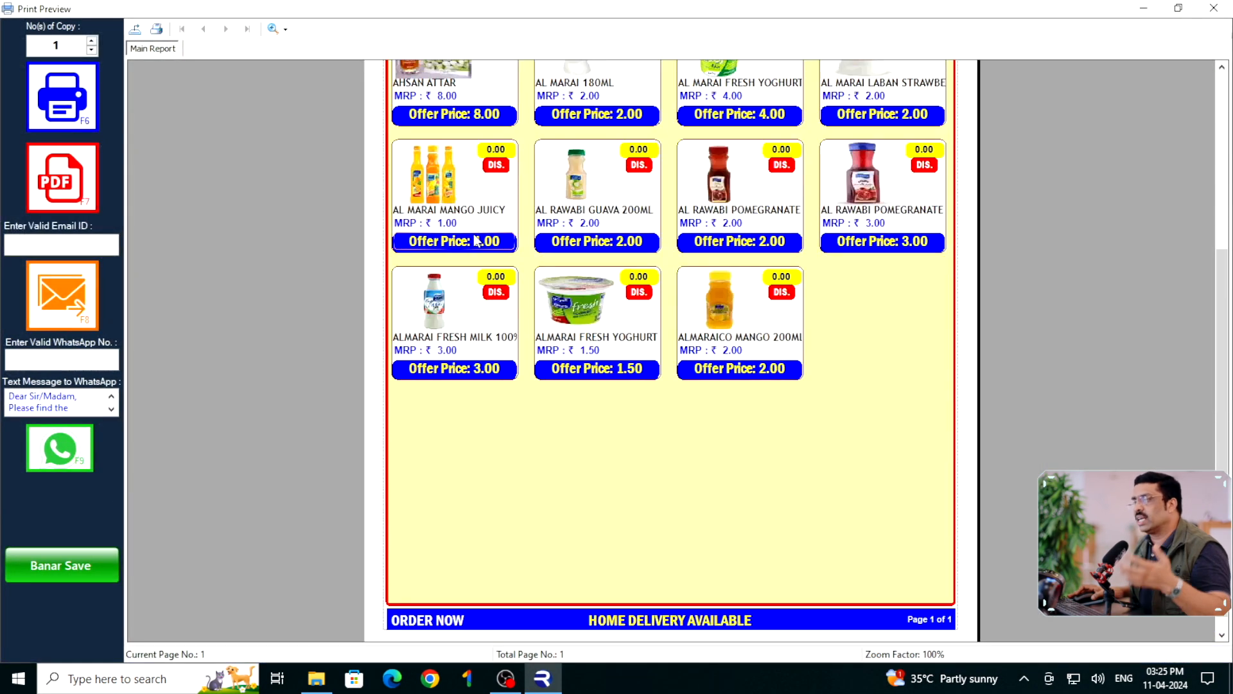
# Switch the catalogue style to Style7, preview the marked products in that layout, and close the preview
pyautogui.scroll(5, 476, 241)
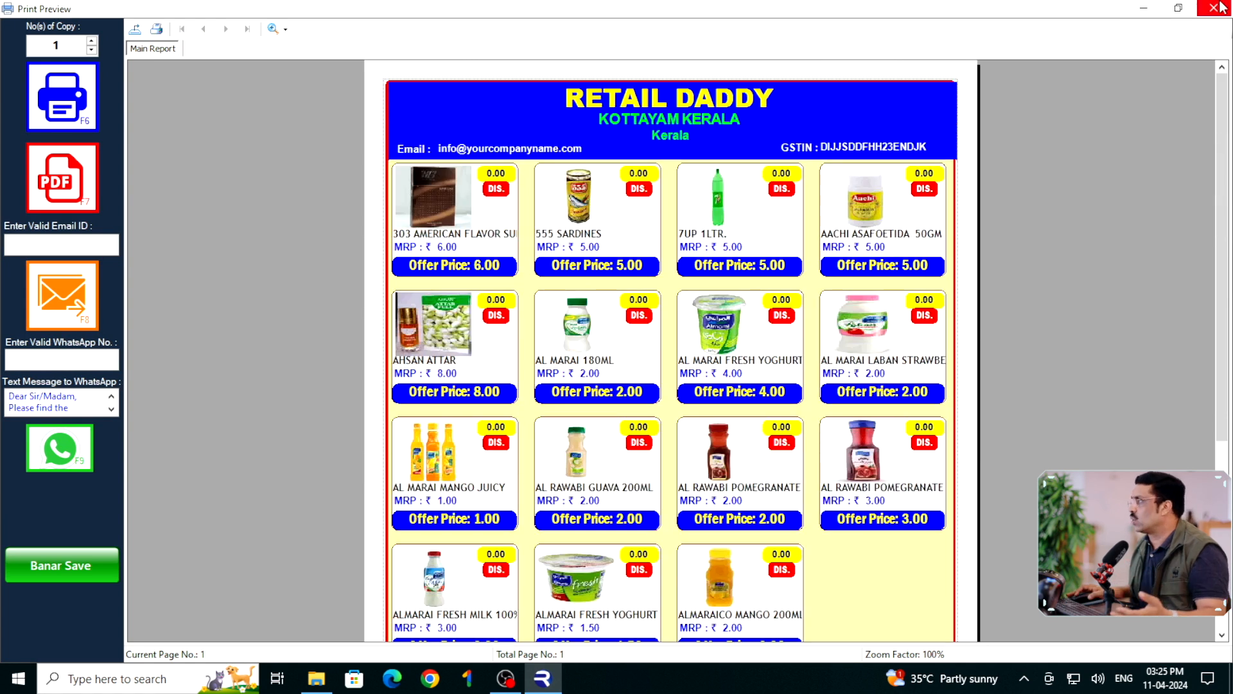
pyautogui.click(1214, 7)
pyautogui.click(399, 159)
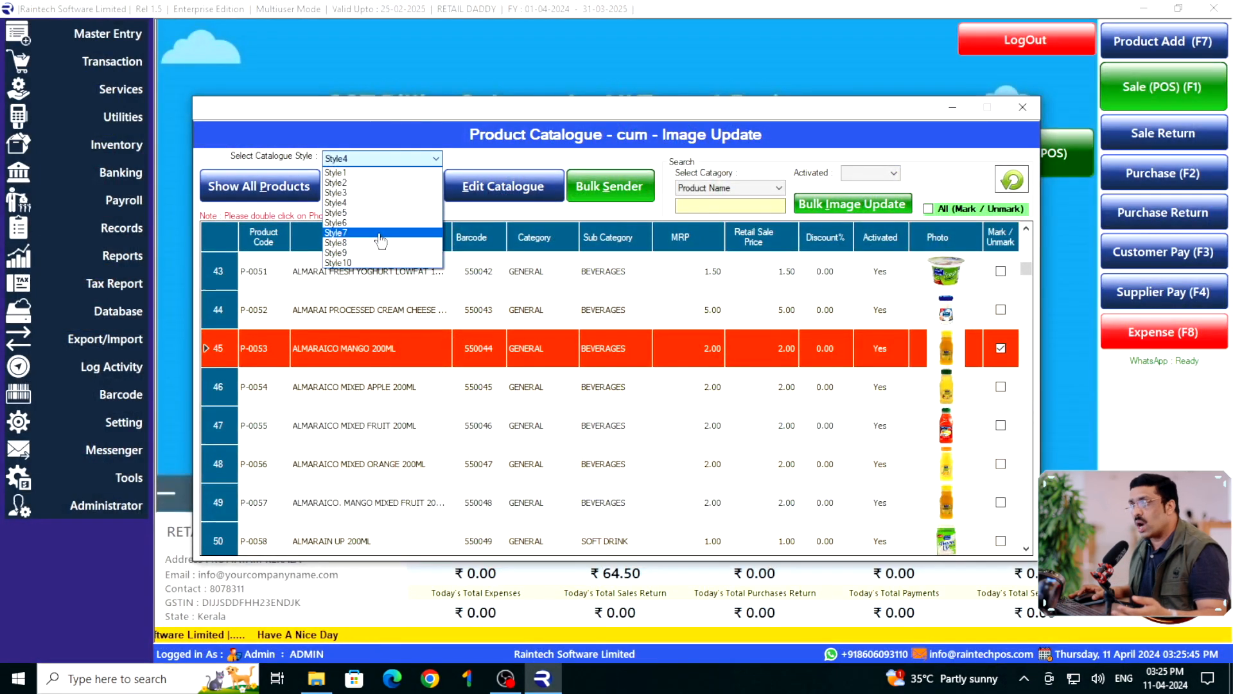
pyautogui.click(411, 236)
pyautogui.click(405, 188)
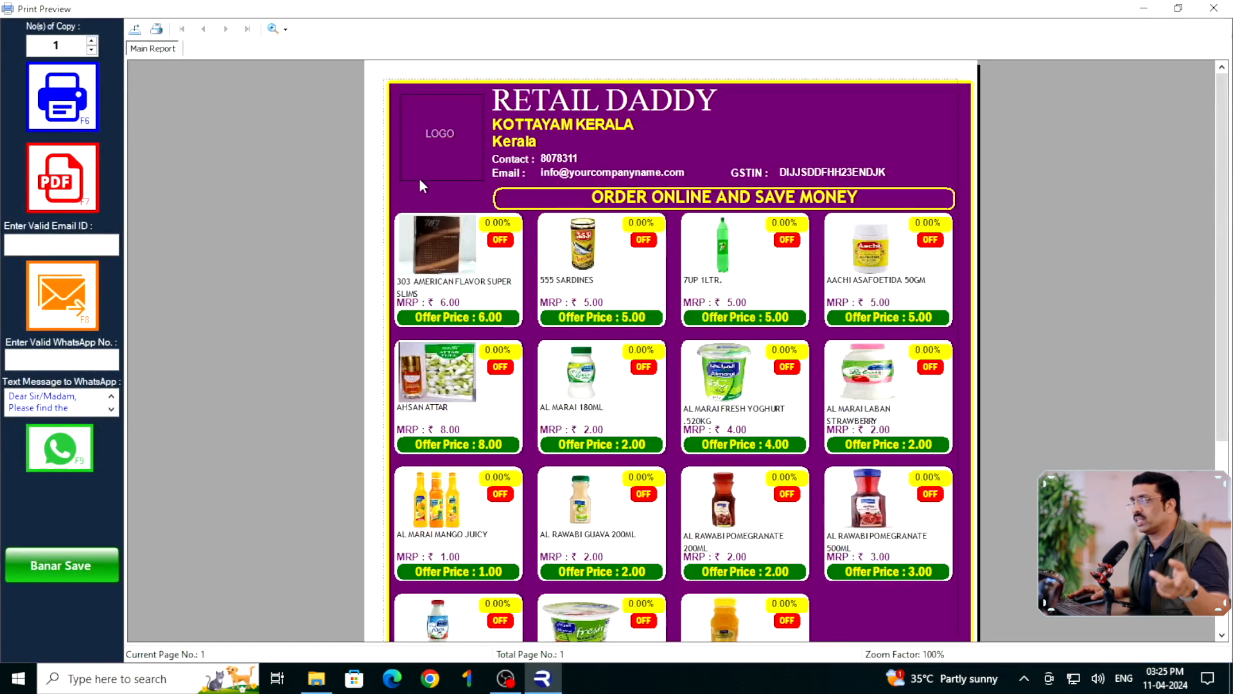
pyautogui.scroll(-5, 419, 179)
pyautogui.click(1214, 8)
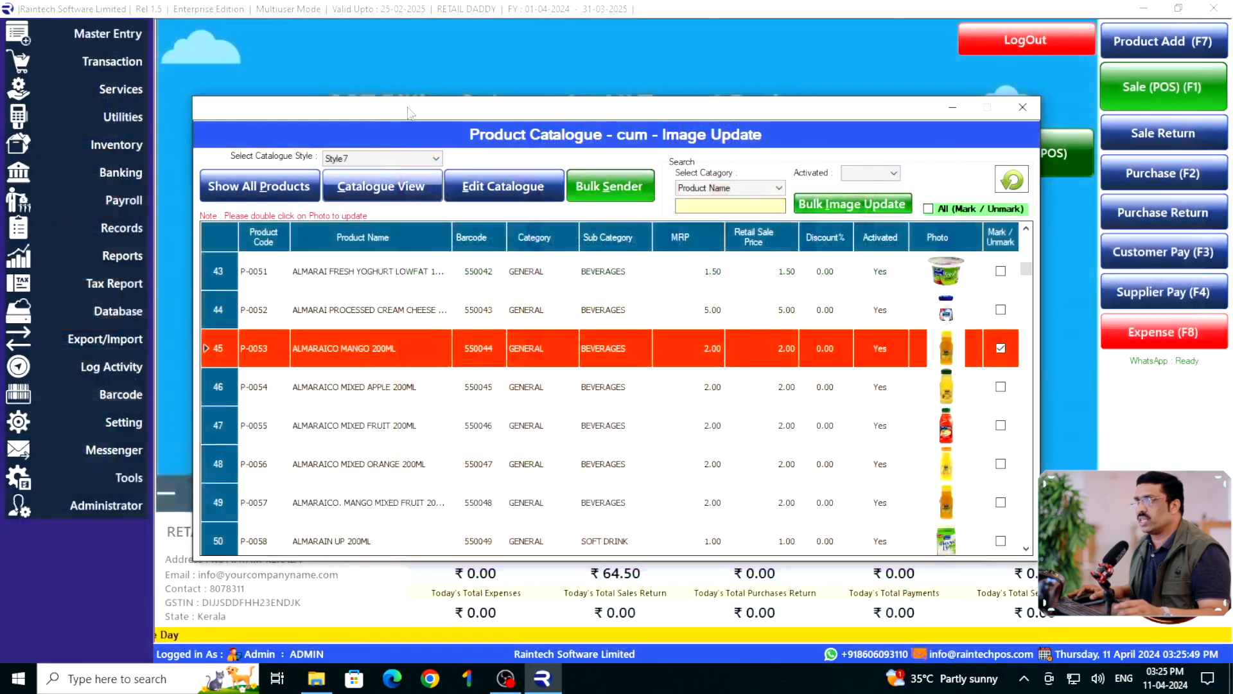
# Set the catalogue style to Style9 and review the preview from the company header down to the footer
pyautogui.click(409, 165)
pyautogui.click(402, 259)
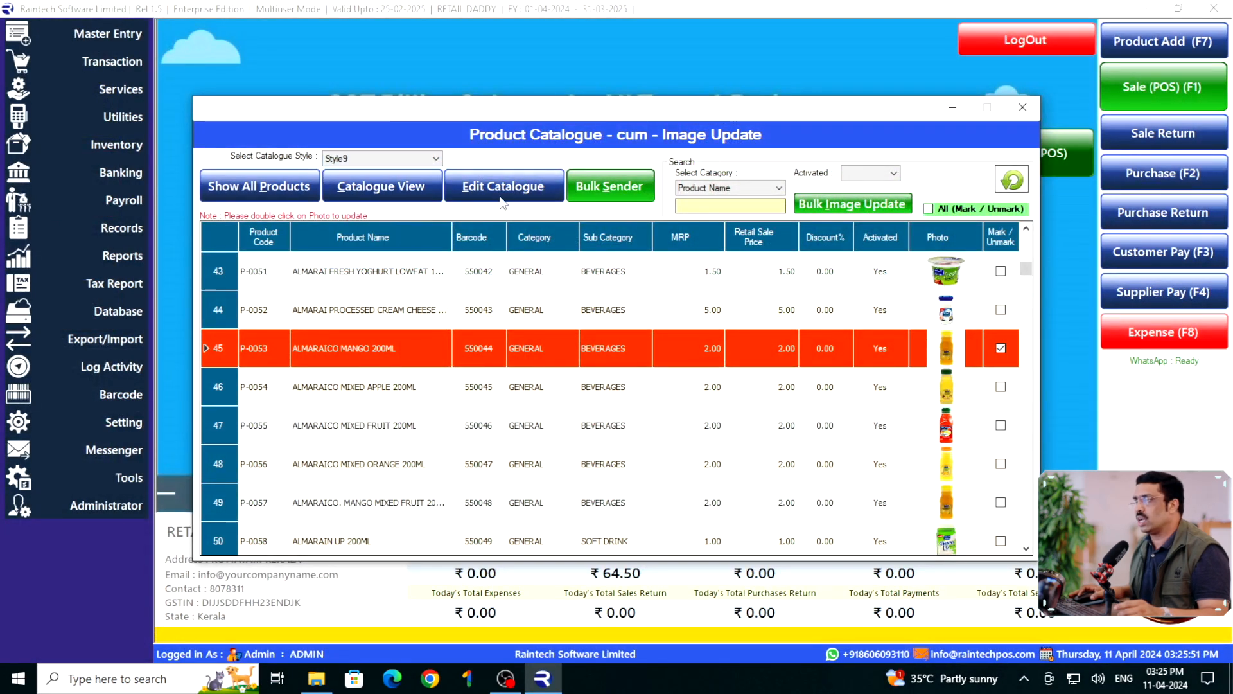
pyautogui.click(388, 192)
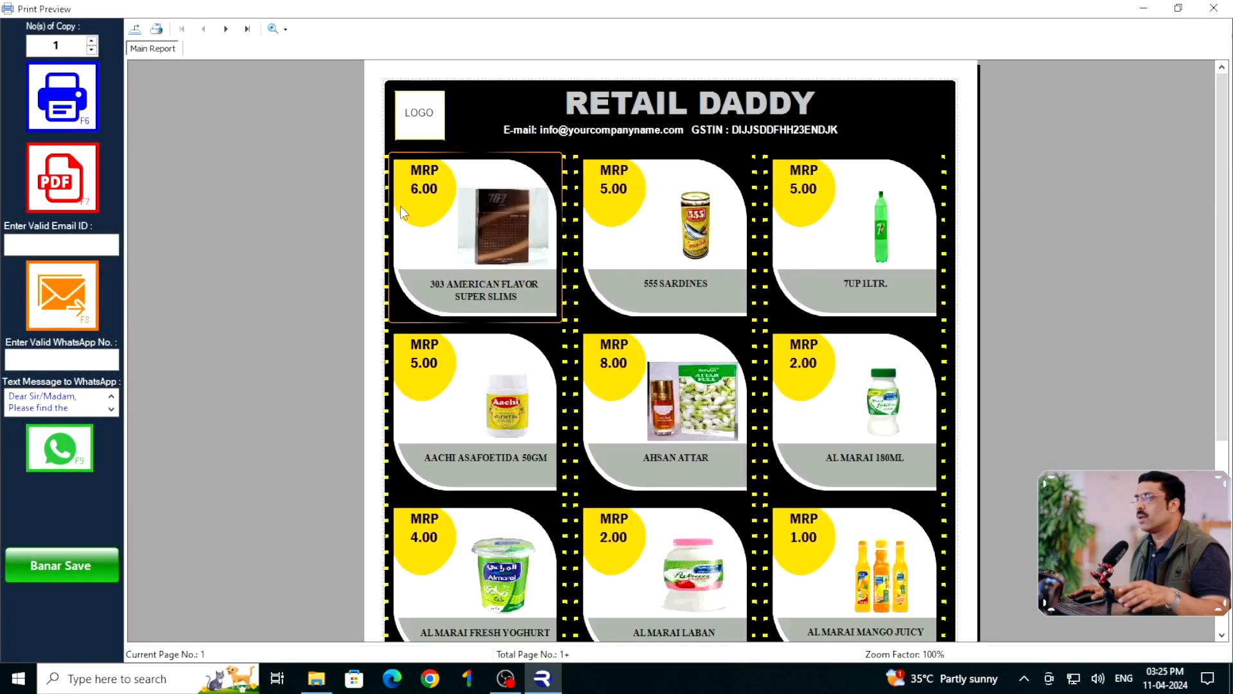
pyautogui.scroll(-3, 400, 206)
pyautogui.scroll(3, 411, 204)
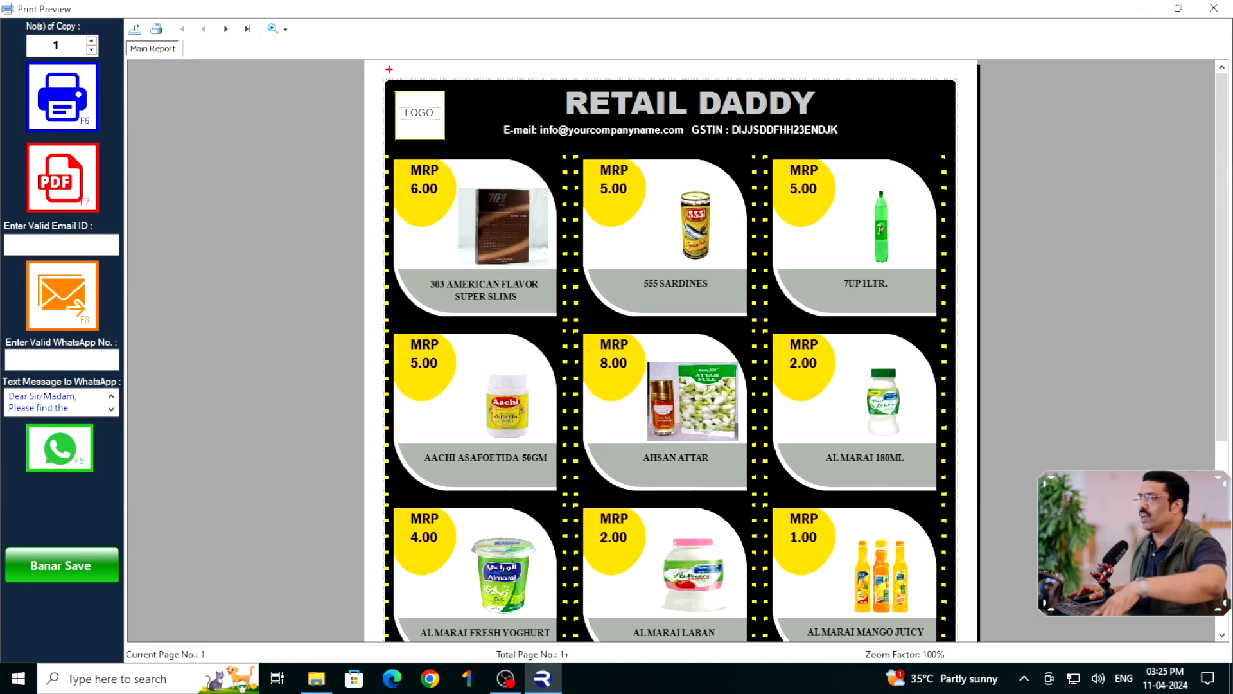
pyautogui.moveTo(384, 64)
pyautogui.mouseDown()
pyautogui.moveTo(661, 165)
pyautogui.moveTo(958, 160)
pyautogui.mouseUp()
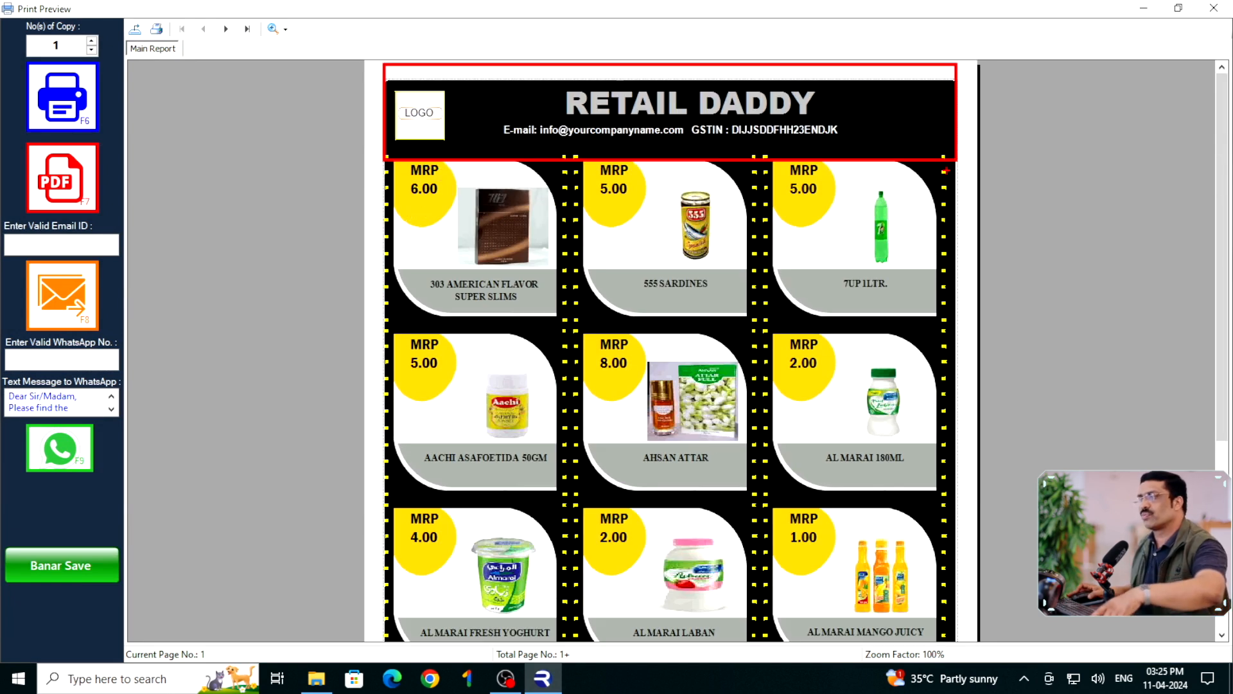
pyautogui.press('Escape')
pyautogui.scroll(-3, 566, 370)
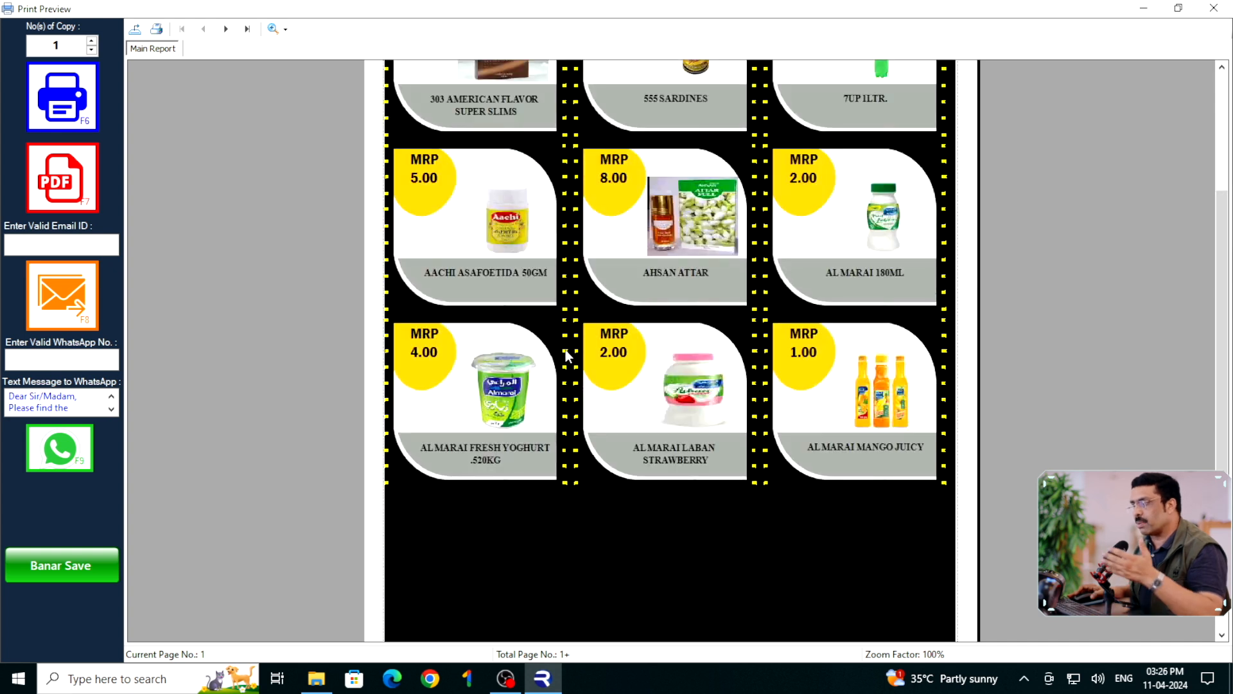
pyautogui.scroll(-2, 568, 344)
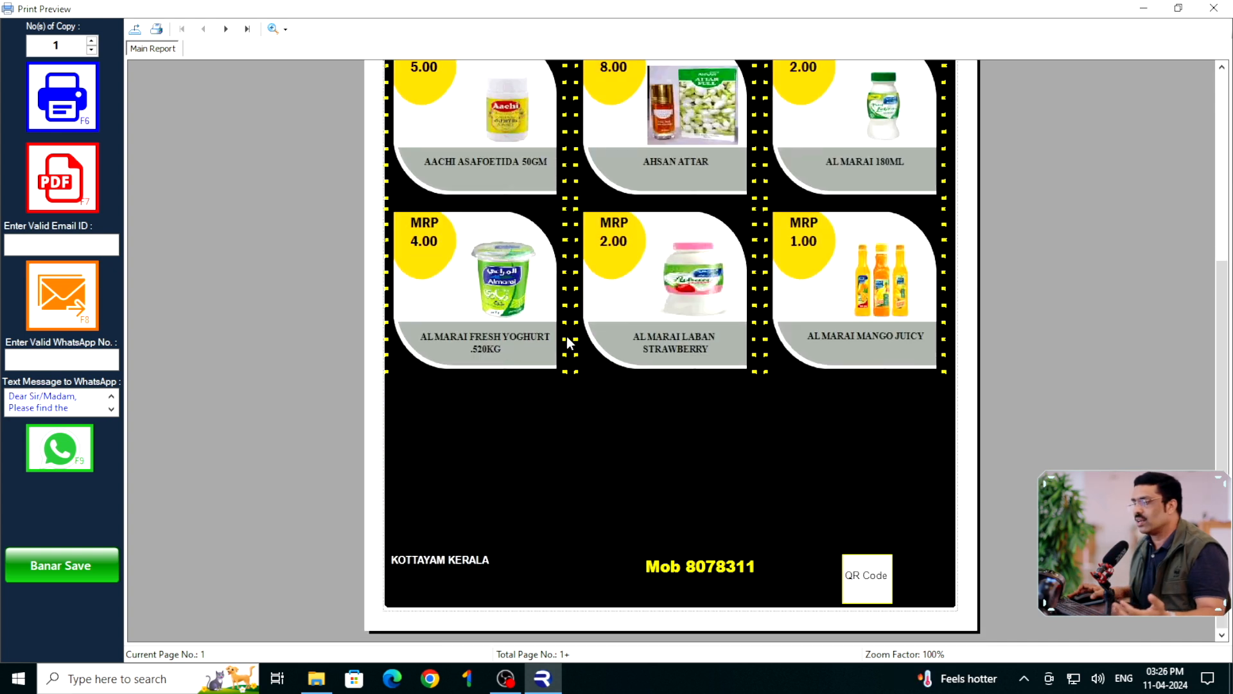
pyautogui.scroll(5, 702, 193)
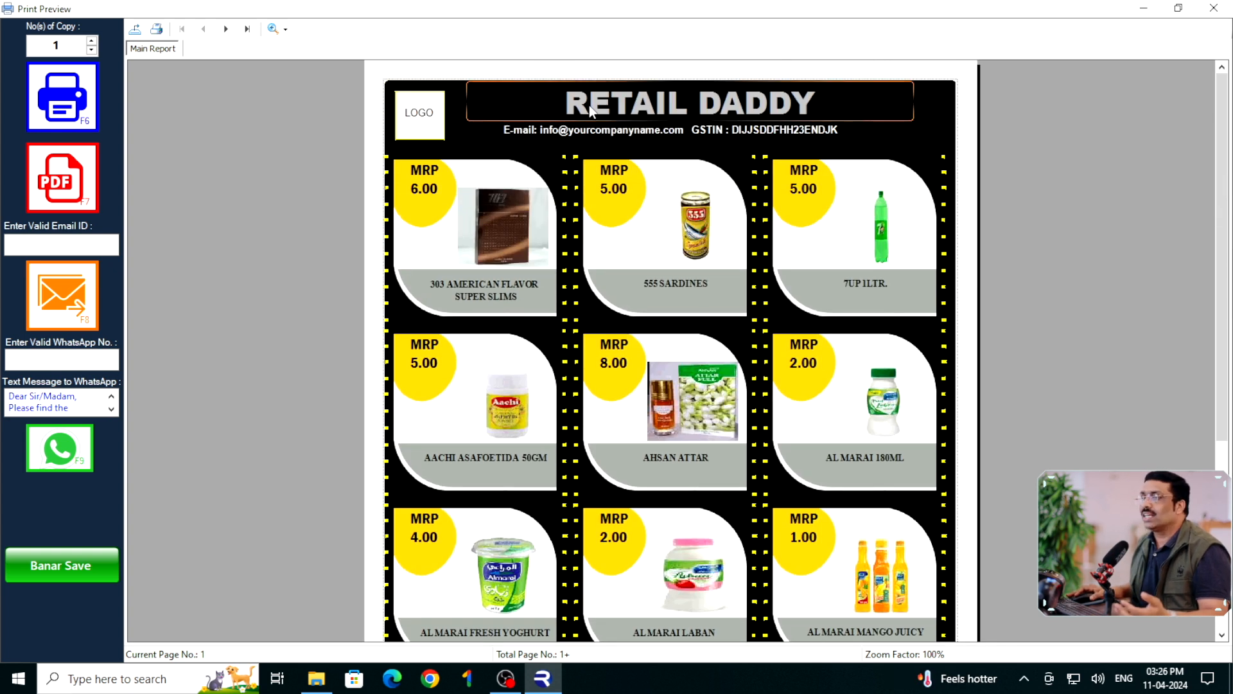
# Export the Style9 catalogue to the Desktop as a PDF named cat12 and close the preview
pyautogui.click(55, 180)
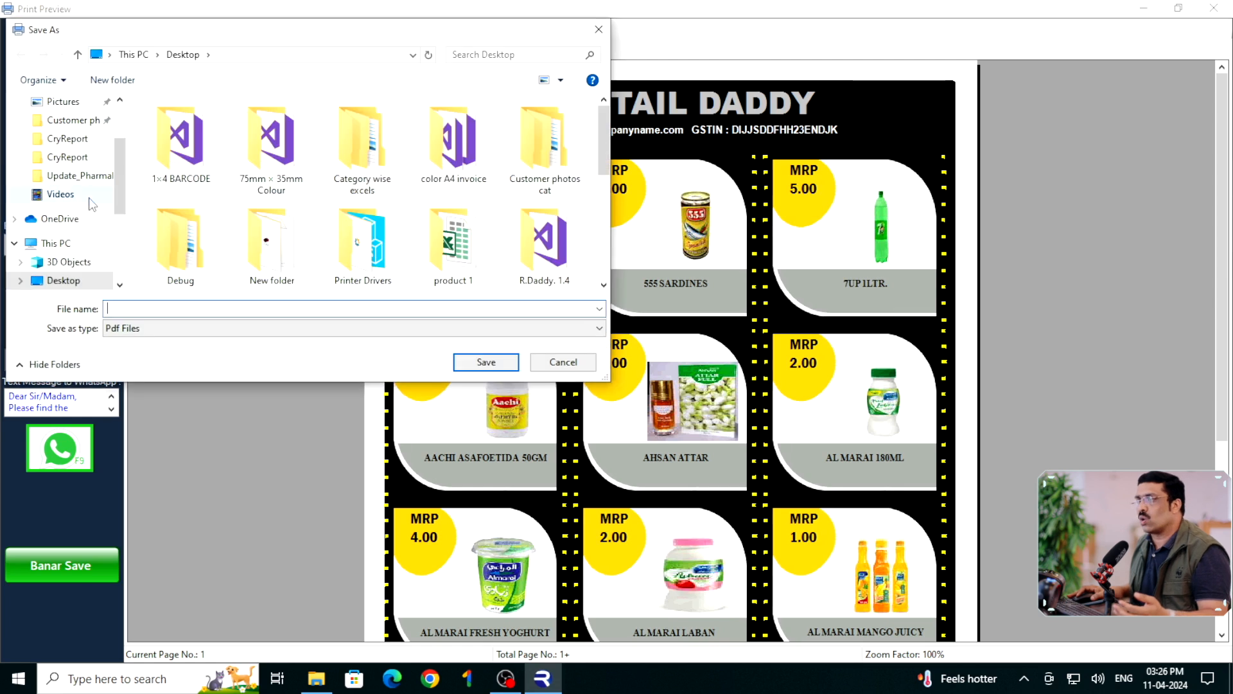
pyautogui.click(81, 248)
pyautogui.click(119, 306)
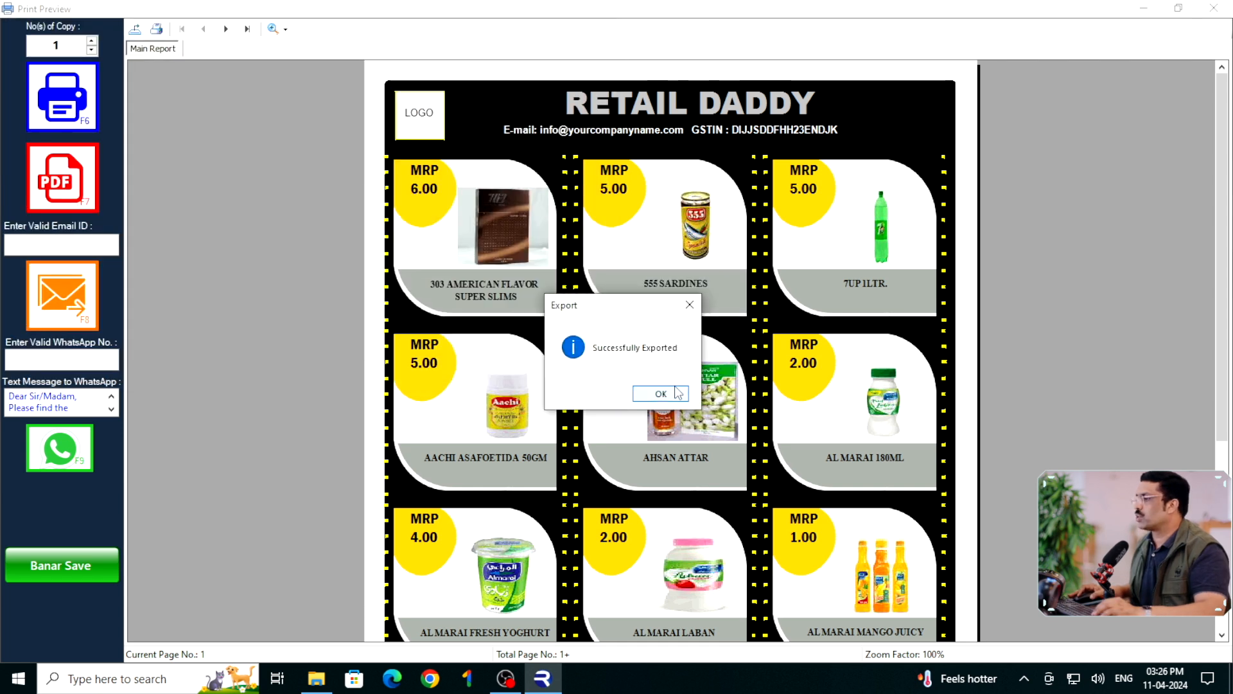
pyautogui.click(661, 394)
pyautogui.click(1213, 8)
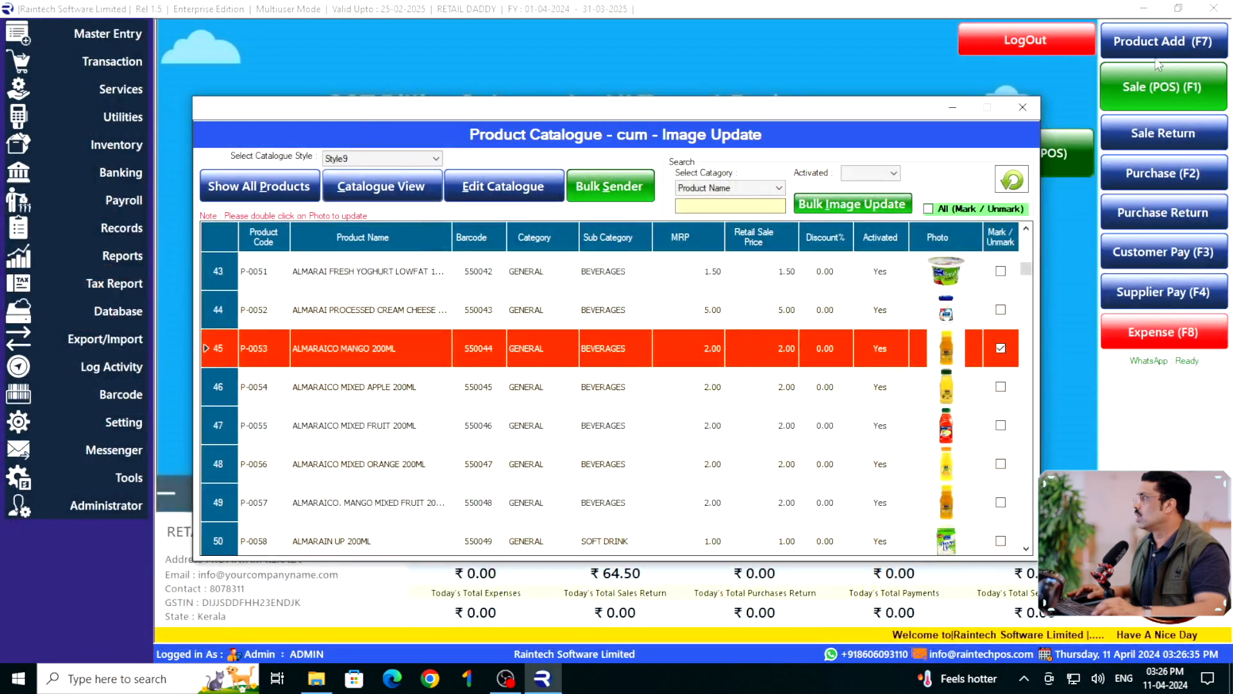
# Close the product catalogue window, minimize the billing program, and open the exported cat12 PDF from the desktop
pyautogui.click(1025, 107)
pyautogui.click(1144, 8)
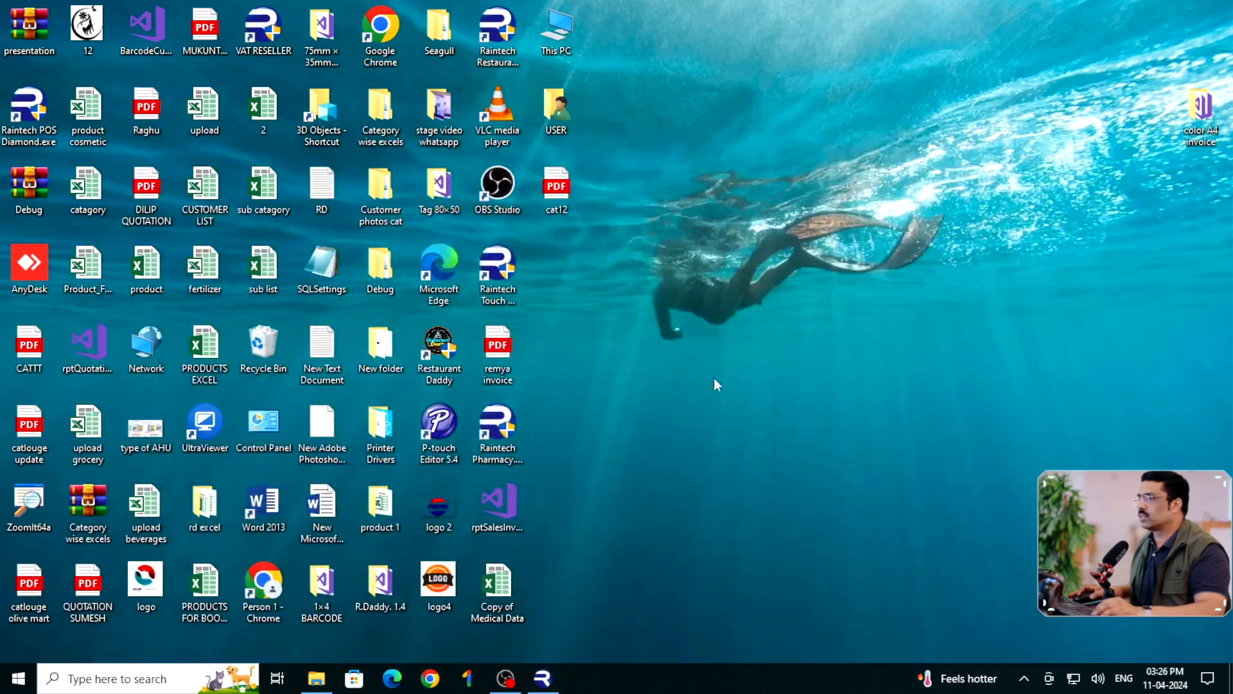
pyautogui.doubleClick(559, 193)
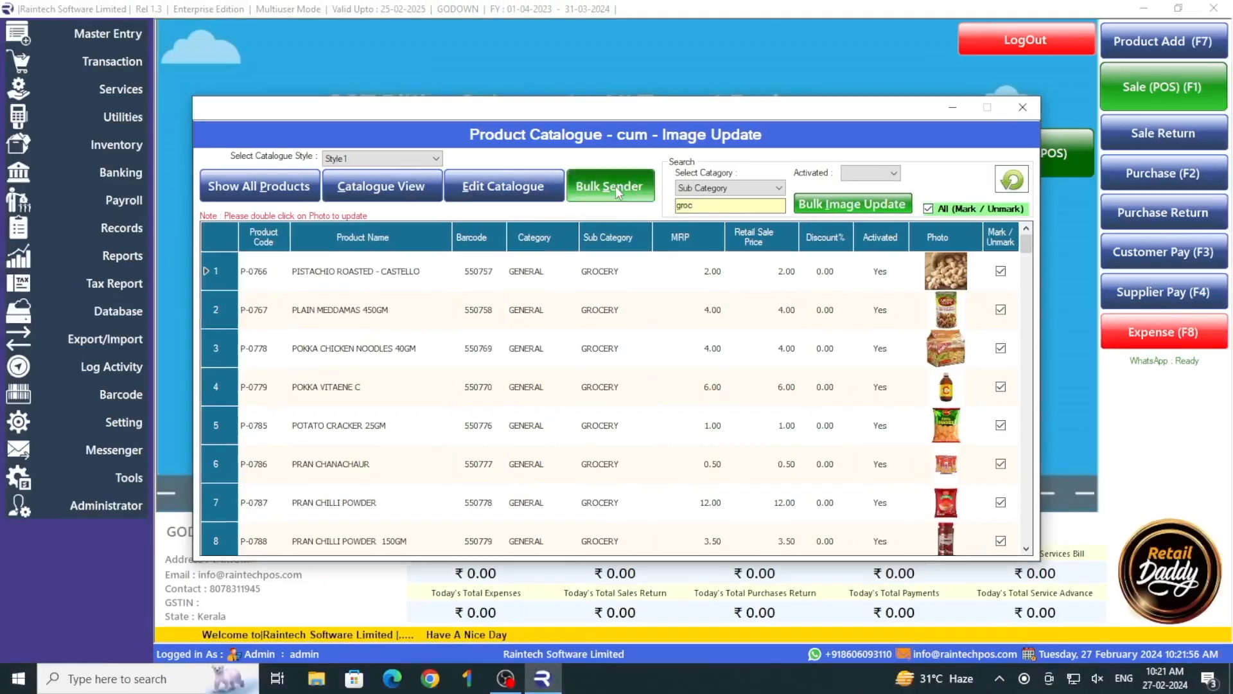
# Open the bulk WhatsApp document sender from the product catalogue of marked grocery items
pyautogui.click(592, 235)
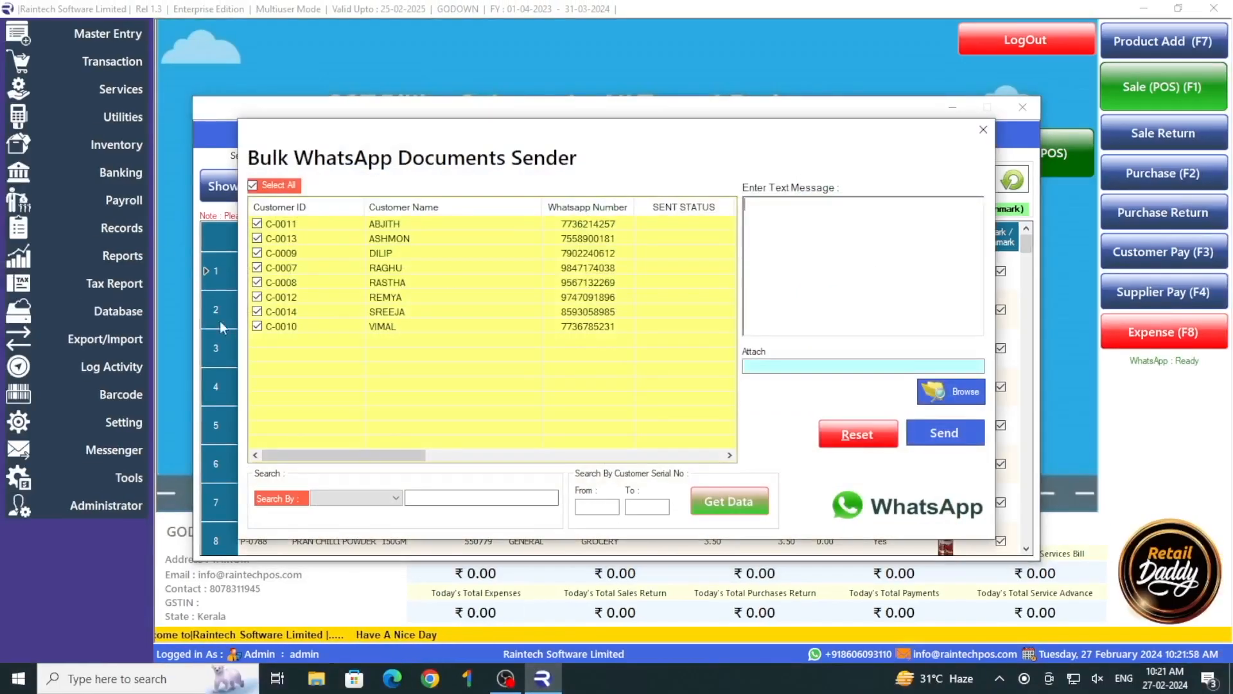